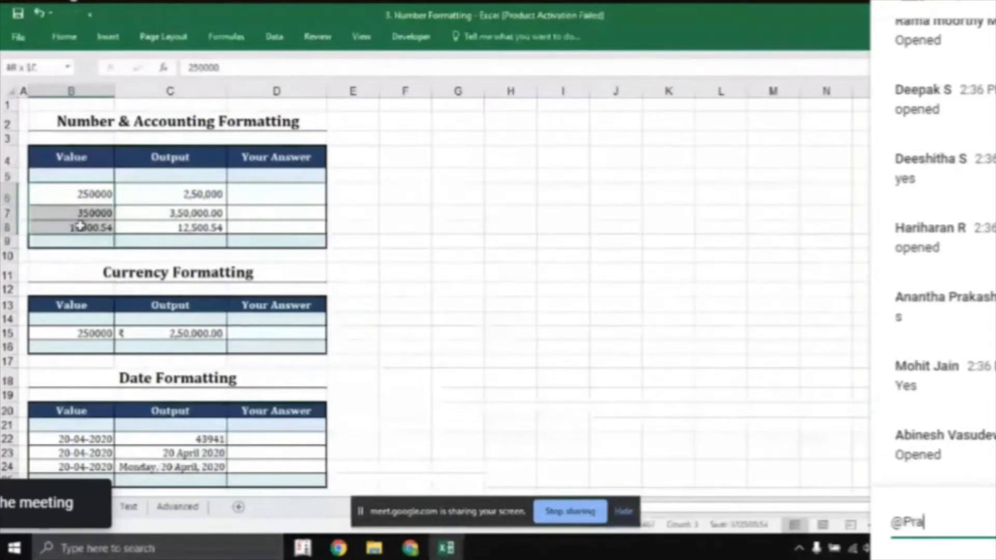
# Step: Admit the person waiting to join the meeting and send the chat message addressed to a participant, beginning with "Please" after the name
pyautogui.write('Please')
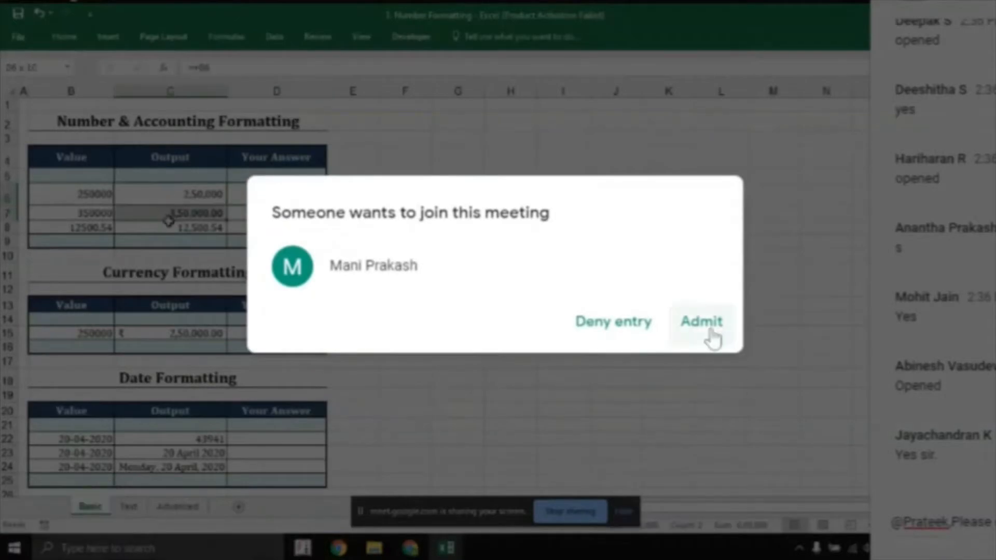
pyautogui.click(713, 338)
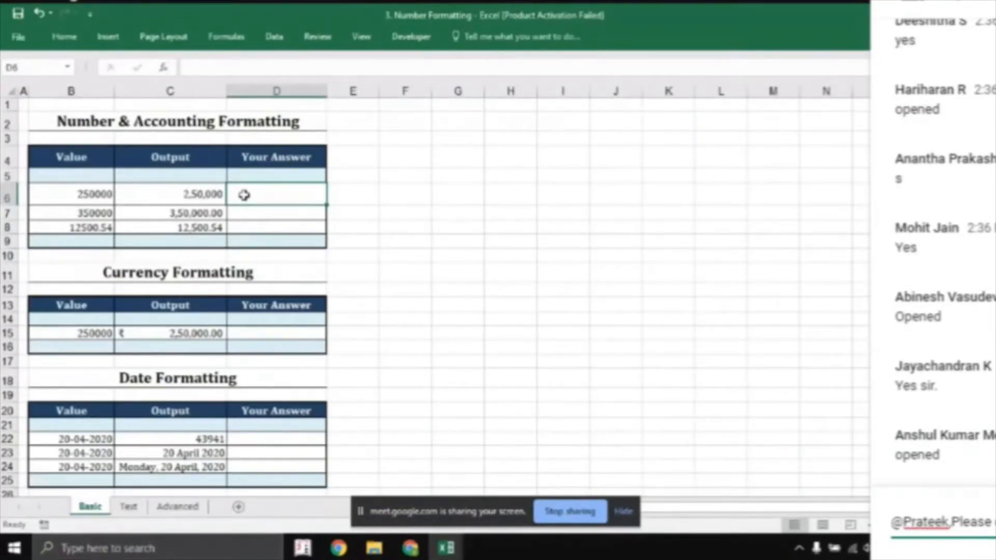
pyautogui.press('Return')
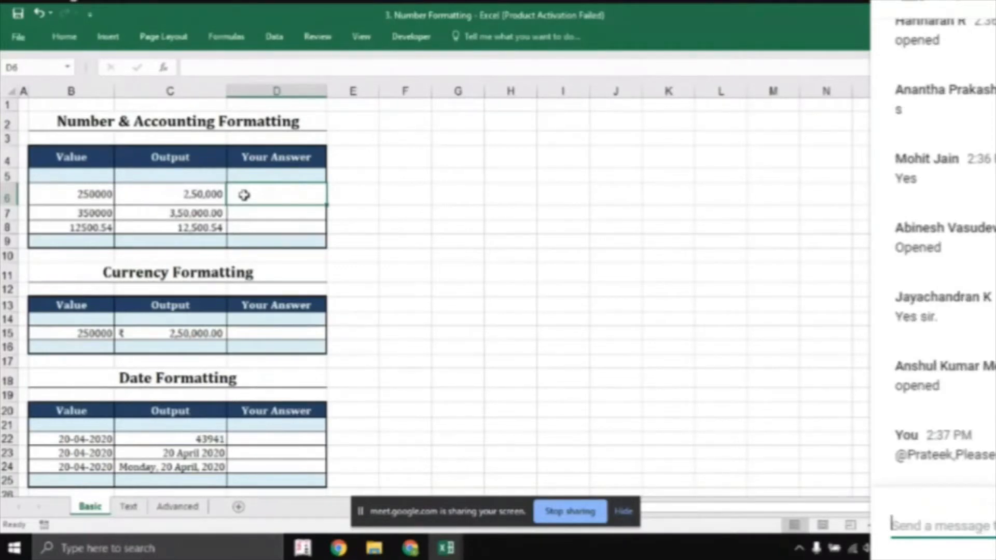
# Step: Enter 250000 in cell D6 of the Number & Accounting Formatting table and apply the comma style
pyautogui.click(214, 195)
pyautogui.click(269, 190)
pyautogui.click(155, 202)
pyautogui.click(242, 190)
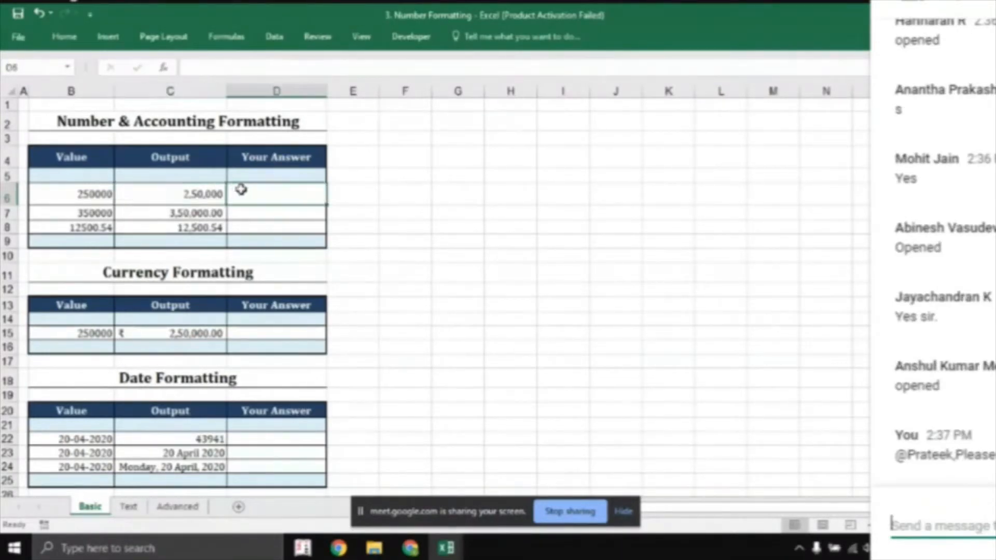
pyautogui.doubleClick(64, 36)
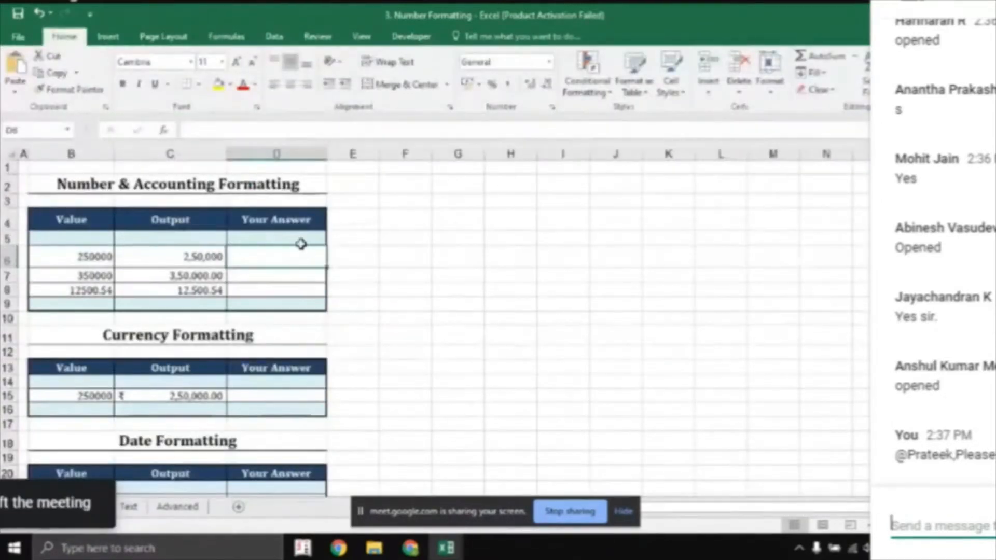
pyautogui.write('250000')
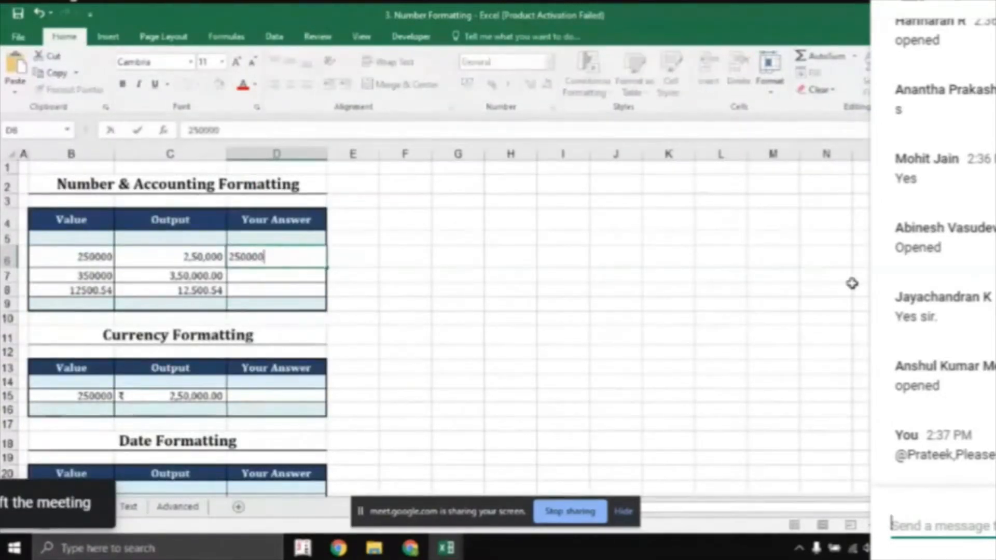
pyautogui.hotkey('ctrl', 'Return')
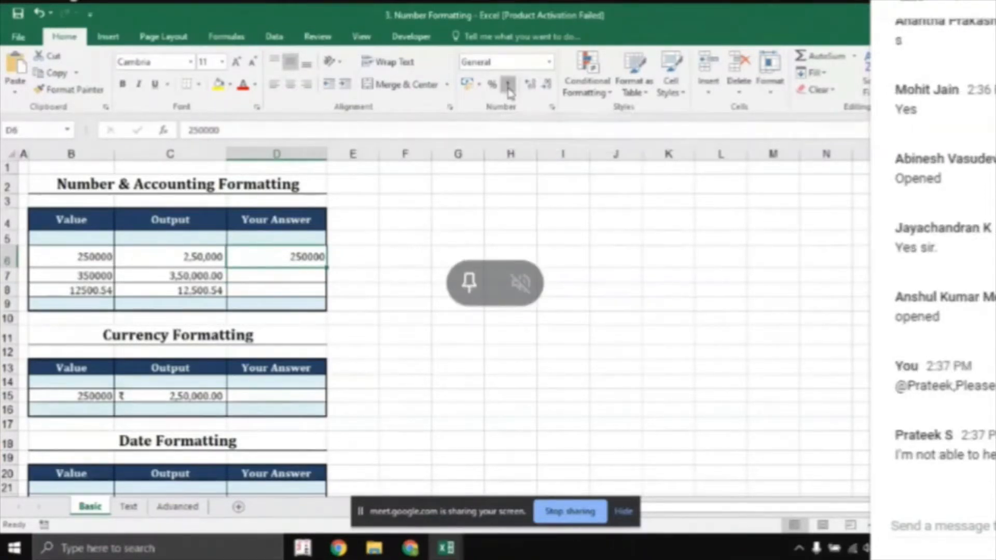
pyautogui.click(508, 88)
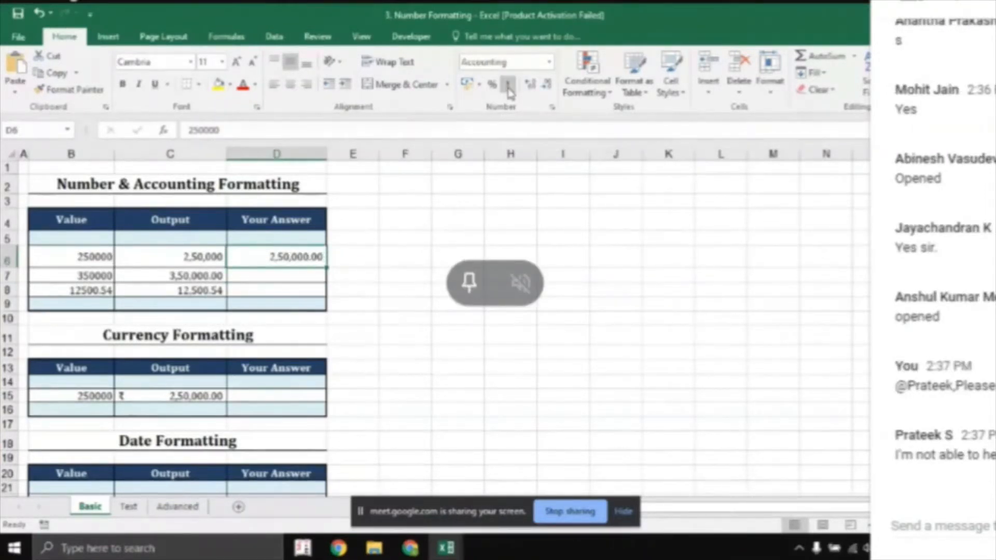
pyautogui.moveTo(304, 257); pyautogui.dragTo(306, 290)
pyautogui.click(304, 254)
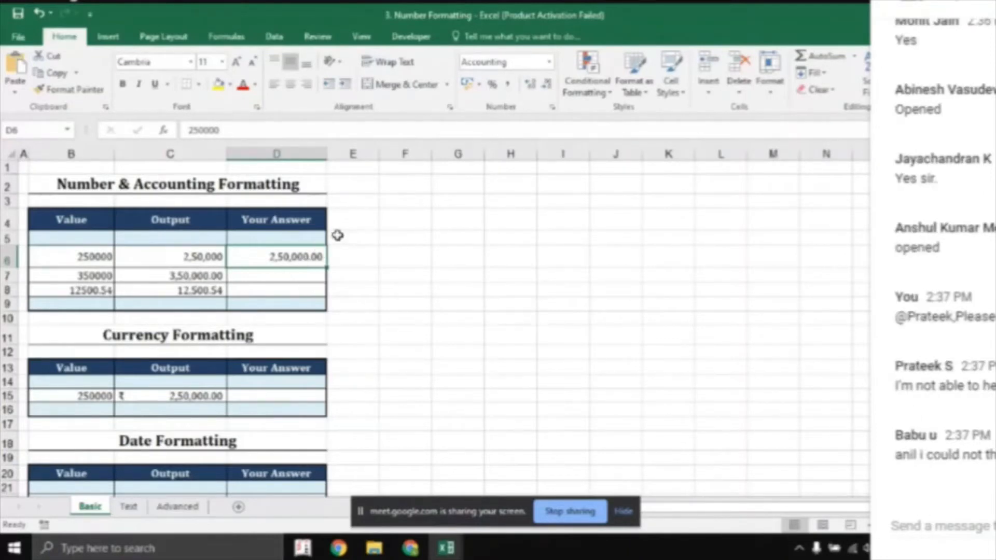
# Step: Send a short "Okay" reply to a participant in the meeting chat
pyautogui.click(942, 526)
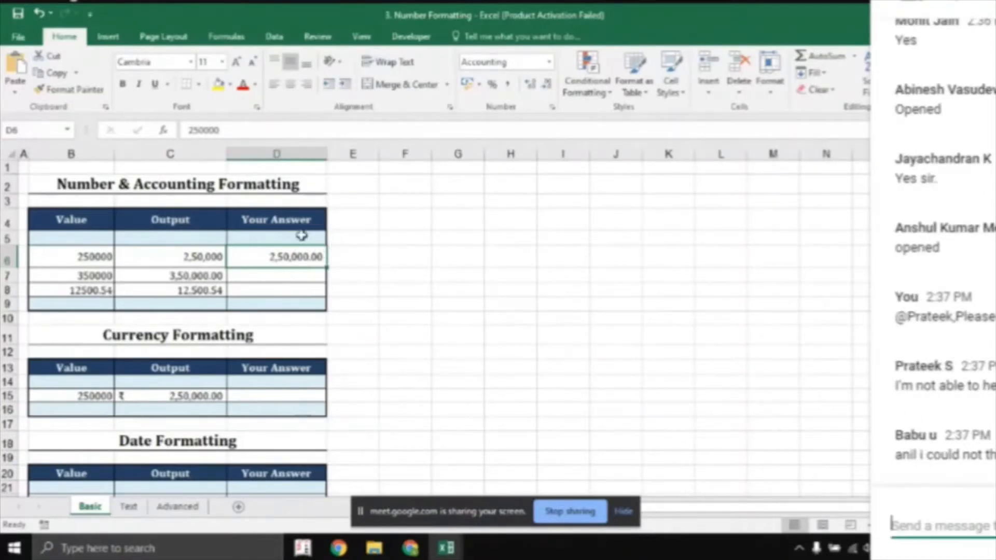
pyautogui.write('Okay')
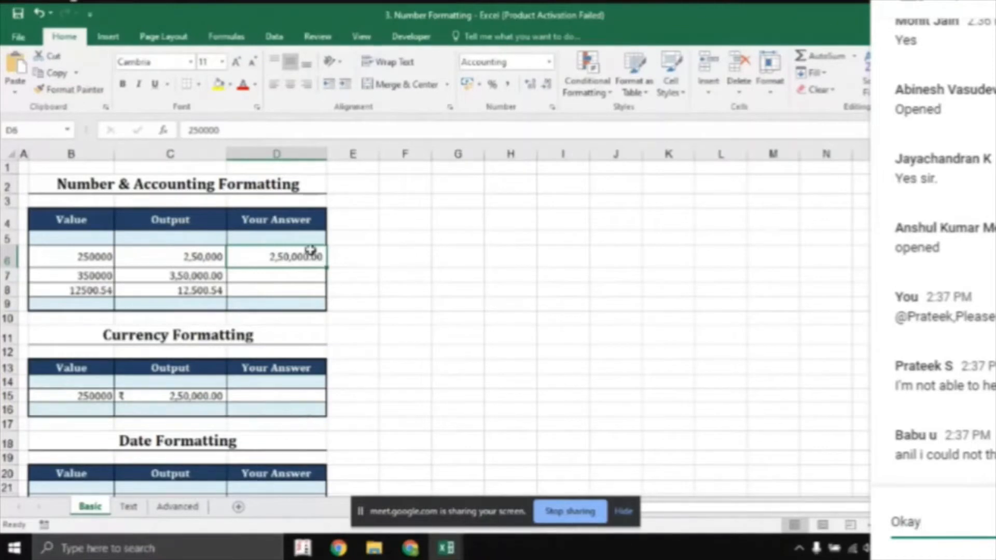
pyautogui.write(' Anna.')
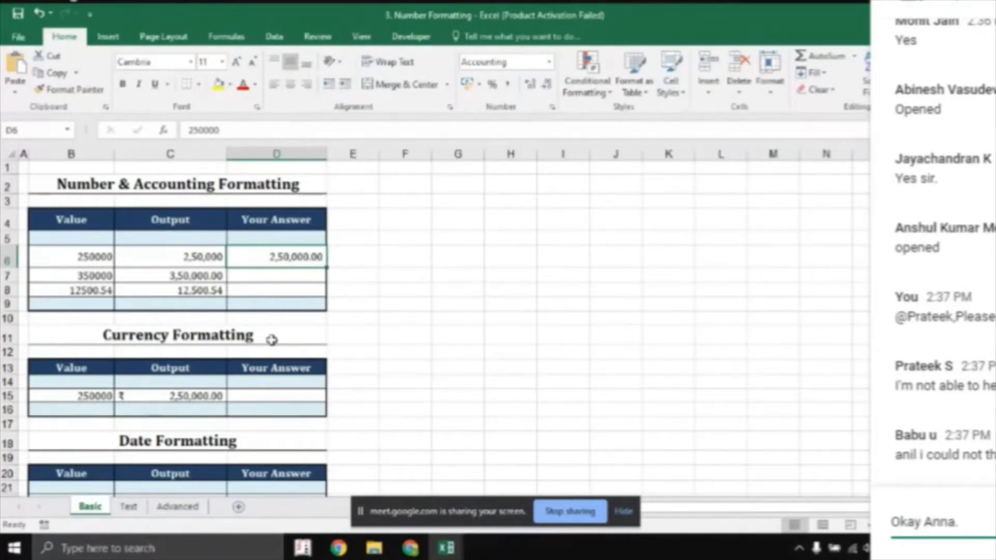
pyautogui.press('Return')
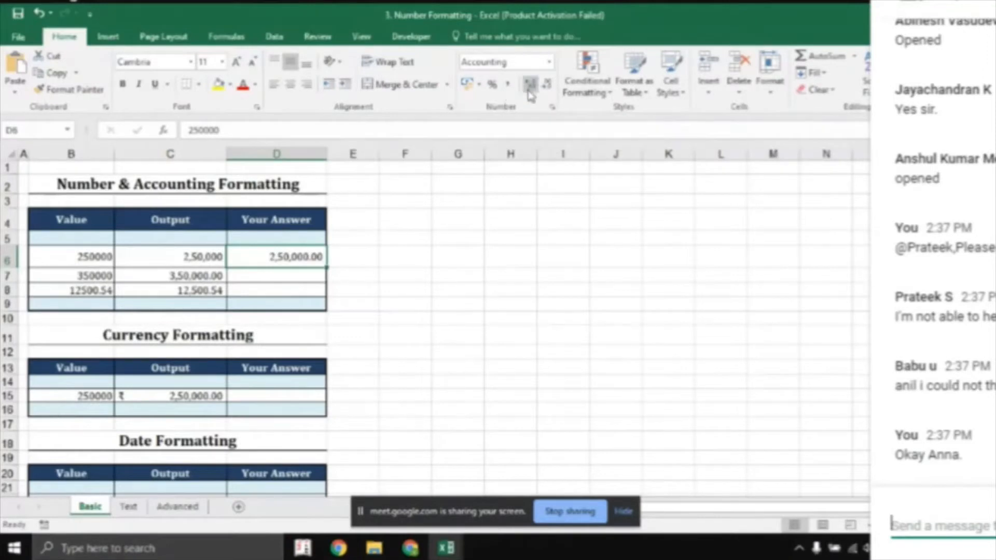
# Step: Remove the decimals from the answer in D6 and enter 350000 in D7 with the comma style
pyautogui.click(612, 378)
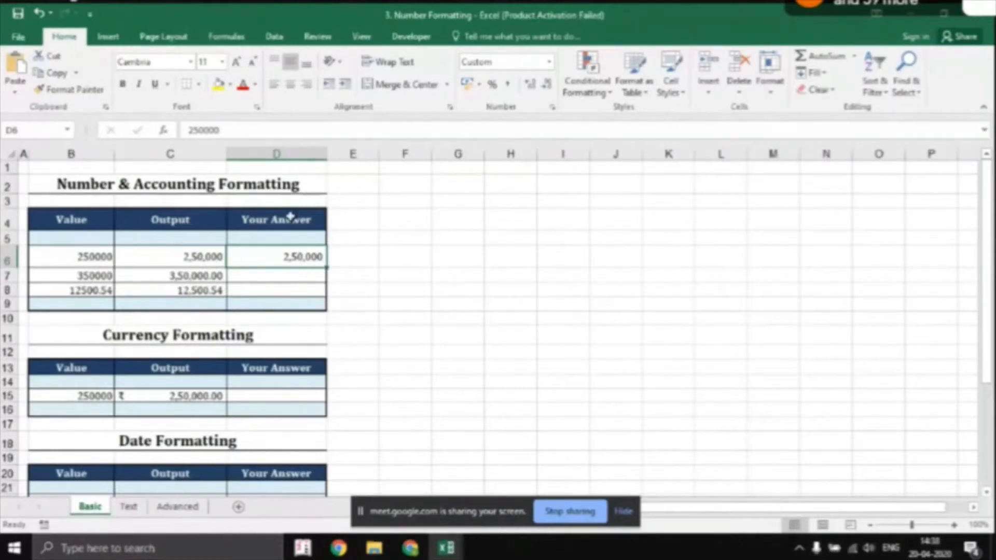
pyautogui.click(313, 279)
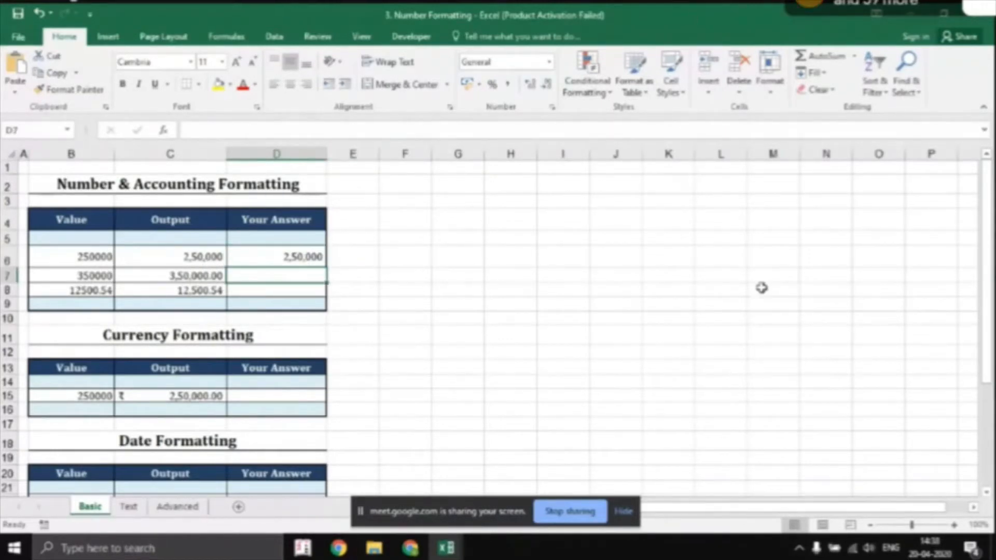
pyautogui.write('350000')
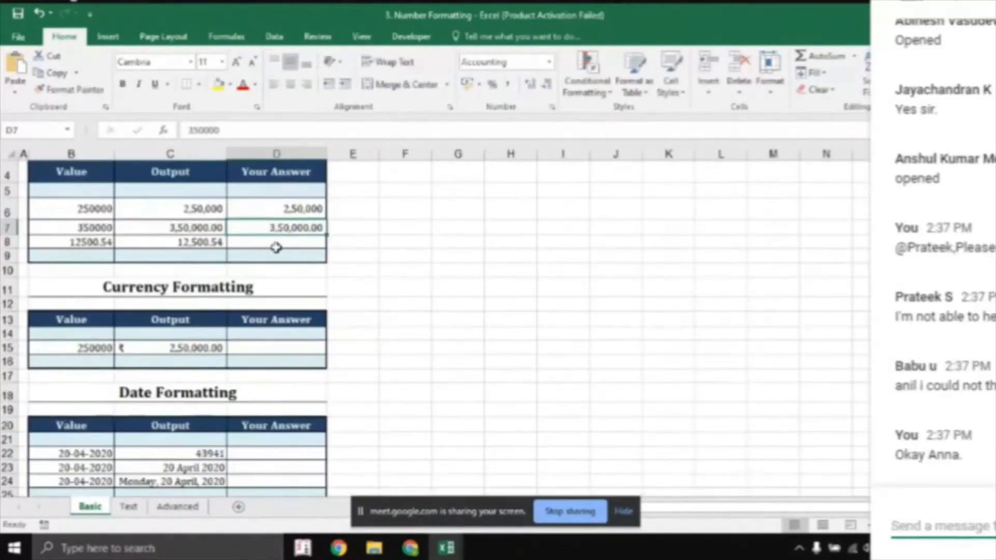
# Step: Enter 12500.54 in cell D8 and apply the comma style to it
pyautogui.click(276, 248)
pyautogui.write('12500.54')
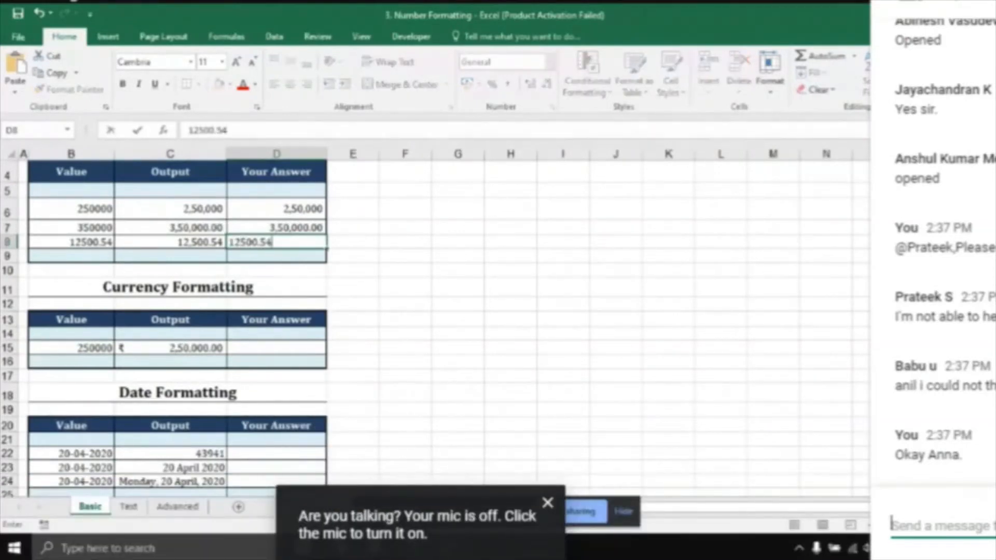
pyautogui.hotkey('ctrl', 'Return')
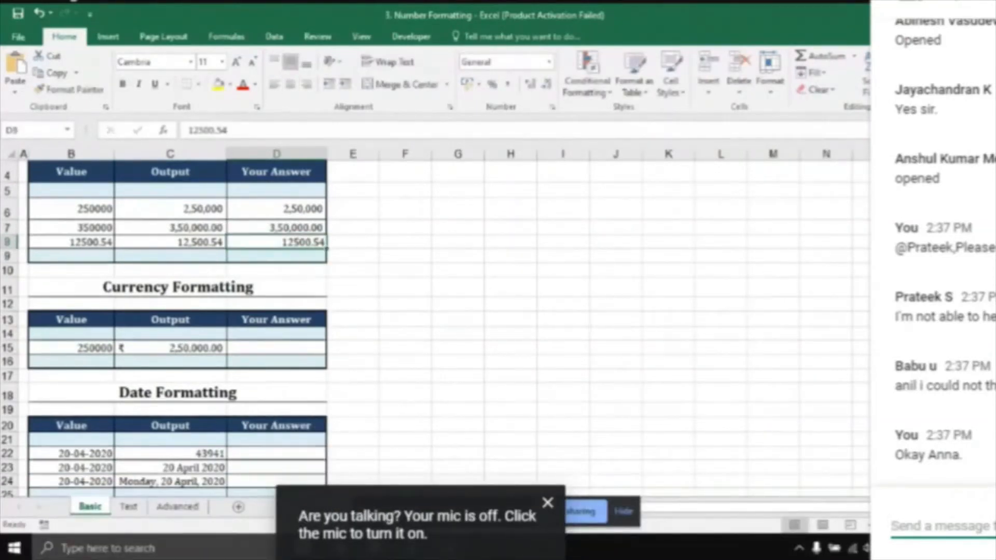
pyautogui.click(508, 84)
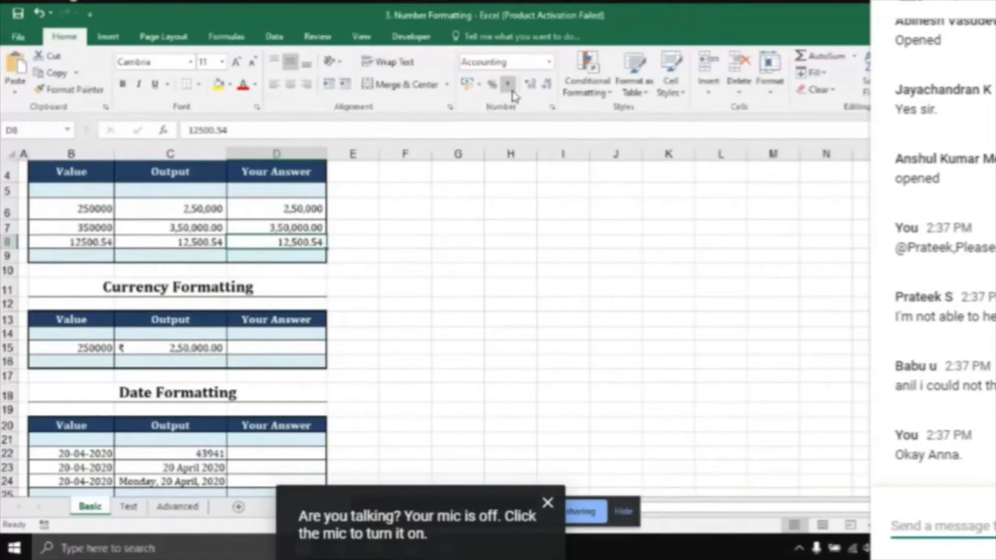
pyautogui.click(21, 37)
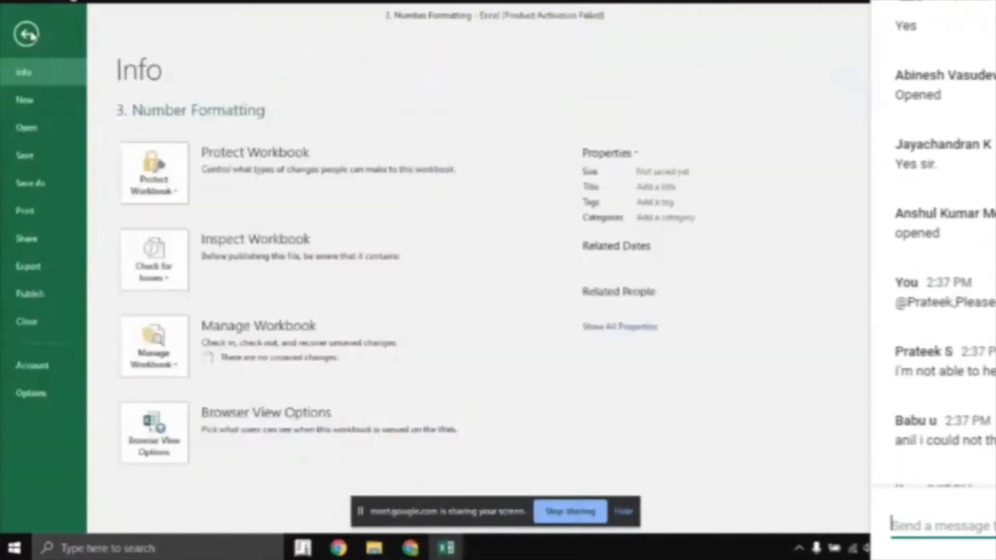
pyautogui.press('Escape')
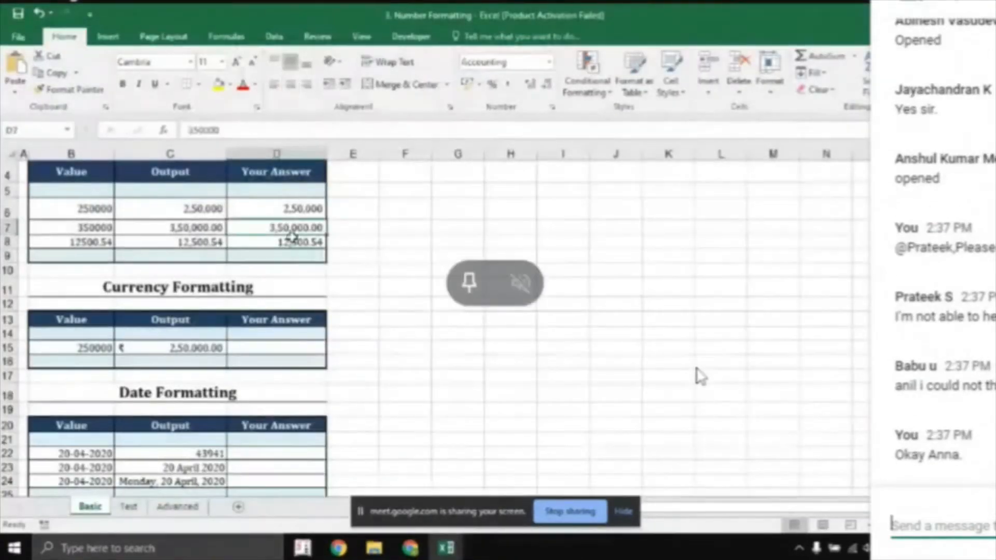
# Step: Enter 250000 in answer cell D15 of the Currency Formatting table
pyautogui.scroll(-1, 328, 270)
pyautogui.click(327, 290)
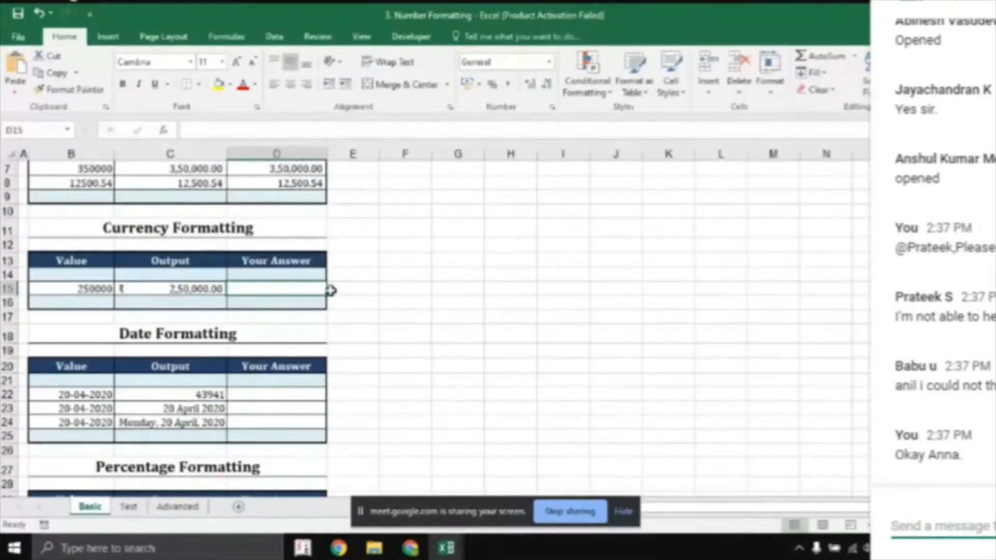
pyautogui.write('250000')
pyautogui.hotkey('ctrl', 'Return')
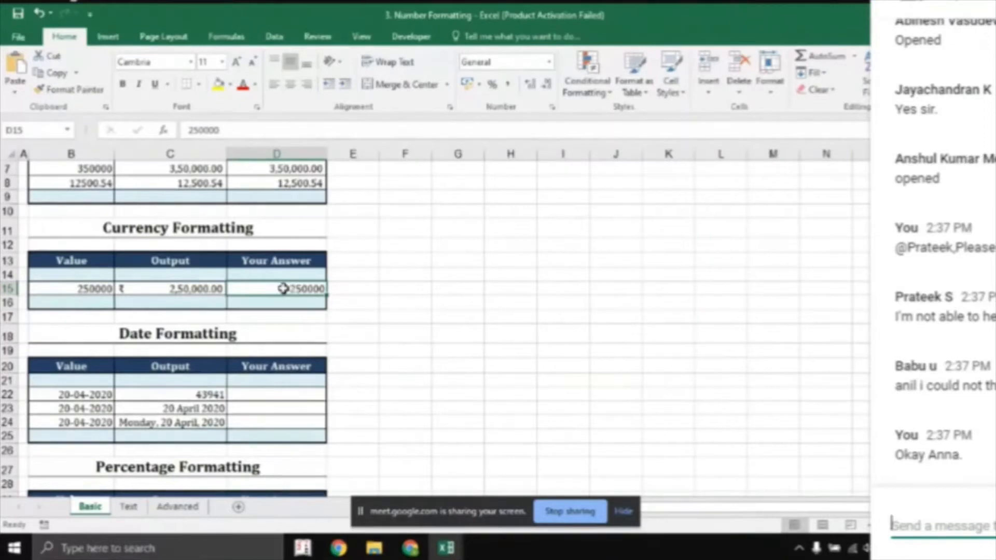
# Step: Try the Currency number format on cell D15 and undo it
pyautogui.click(551, 64)
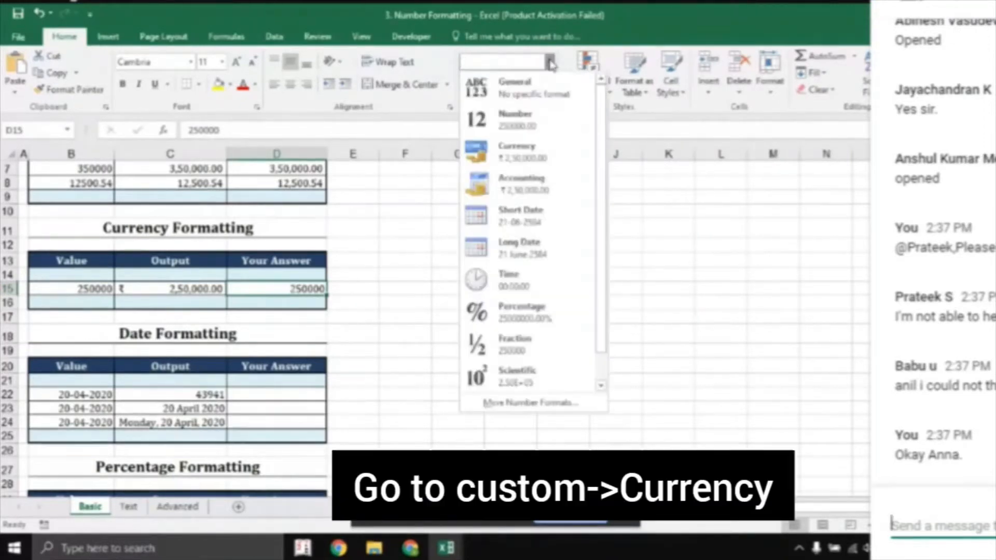
pyautogui.click(510, 163)
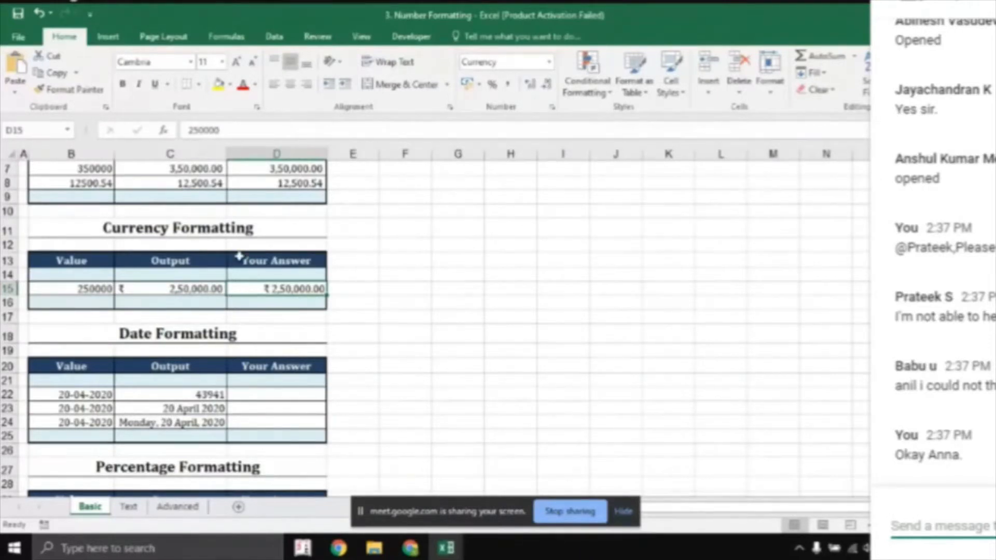
pyautogui.hotkey('ctrl', 'z')
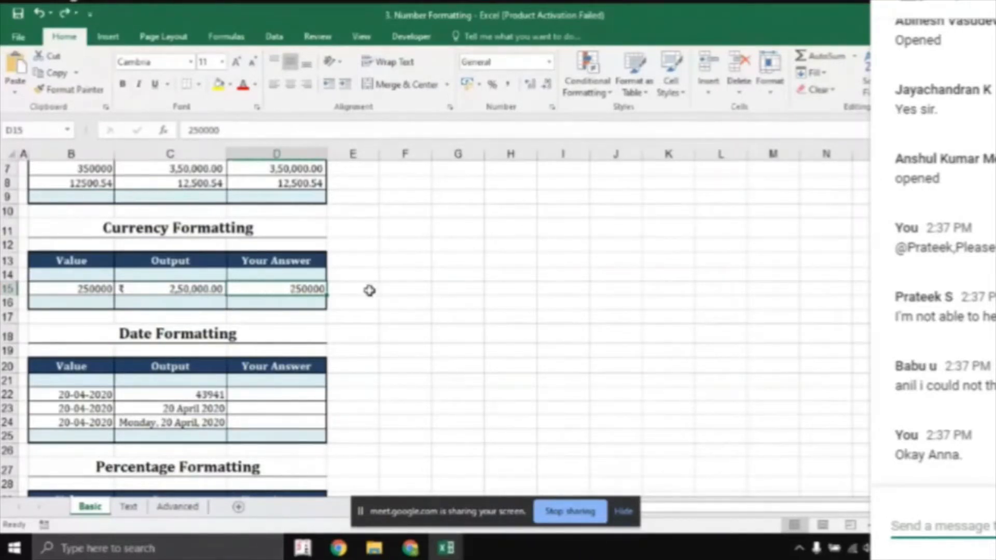
pyautogui.hotkey('ctrl', 'y')
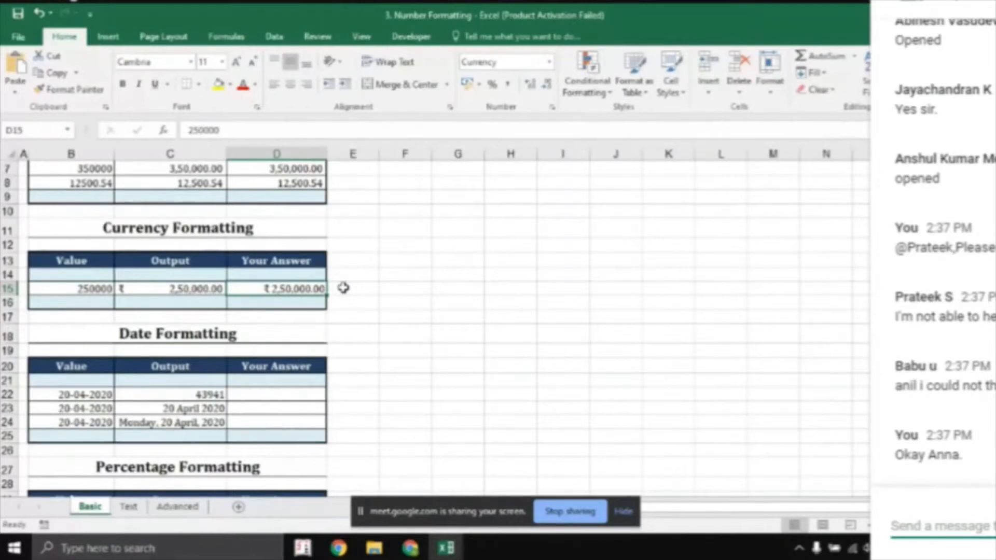
pyautogui.hotkey('ctrl', 'z')
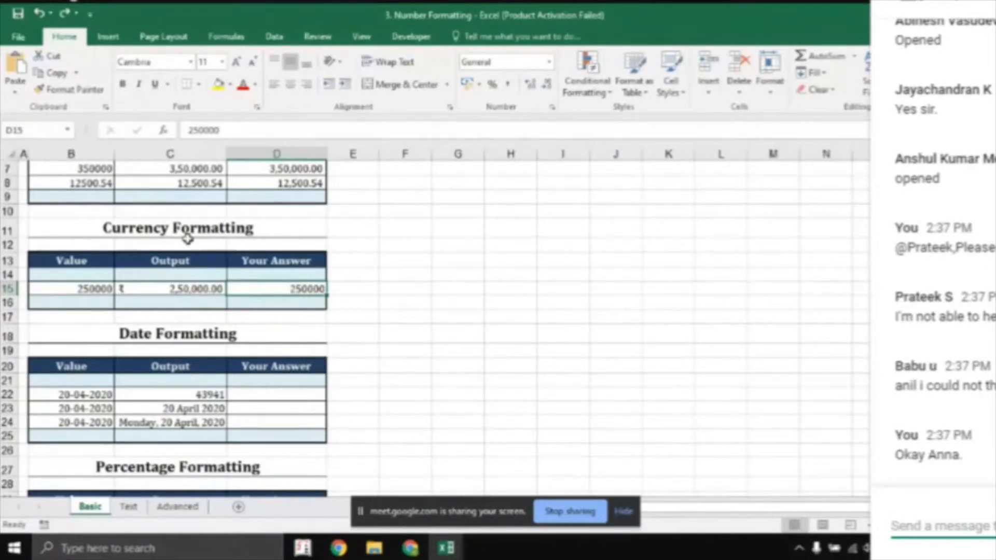
# Step: Format the 250000 in cell D15 as currency with the rupee symbol and two decimals
pyautogui.click(188, 236)
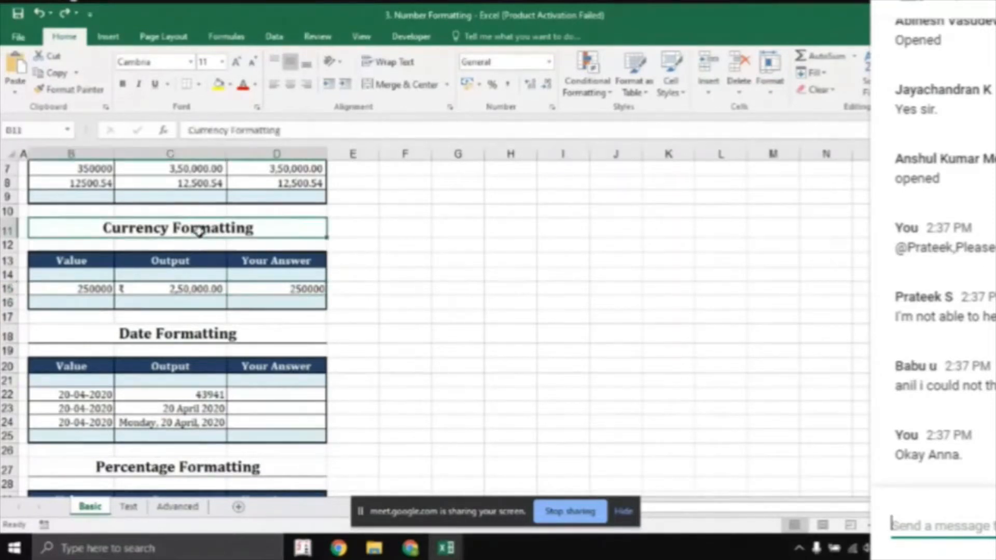
pyautogui.click(315, 287)
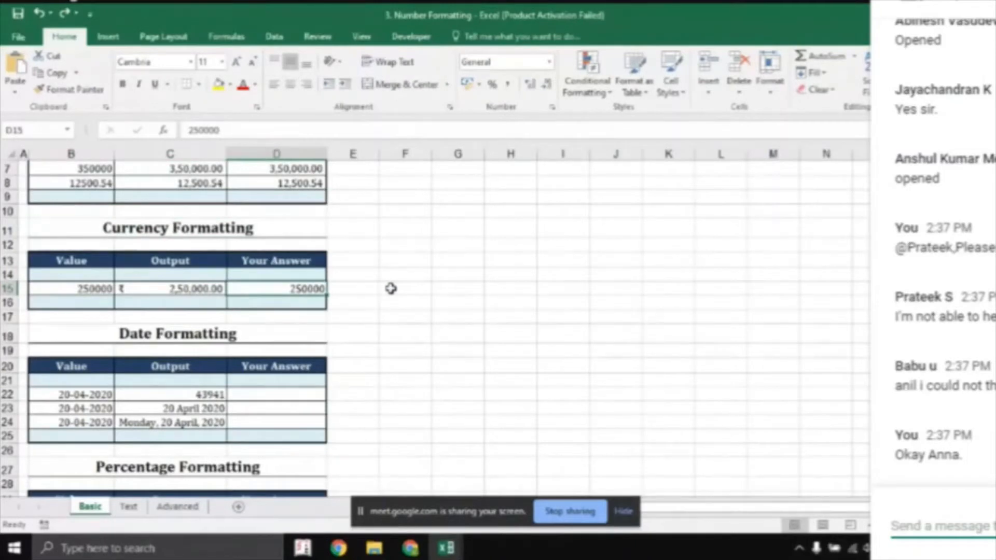
pyautogui.hotkey('ctrl', 'shift', '4')
# Step: Write the note "Ctrl + Shift + 4" in cell F15 beside the Currency Formatting table
pyautogui.click(391, 288)
pyautogui.write('Ctrl')
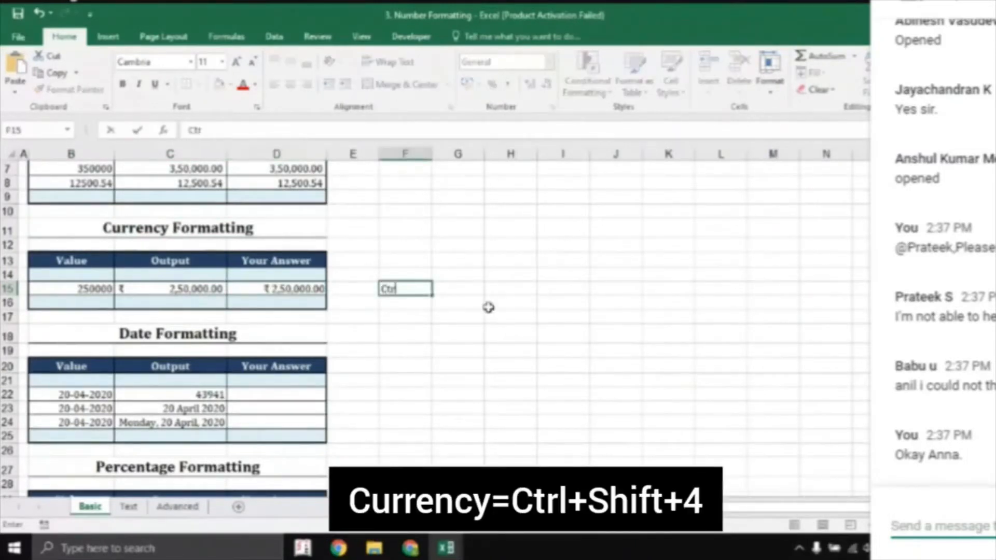
pyautogui.write(' + Shift + ')
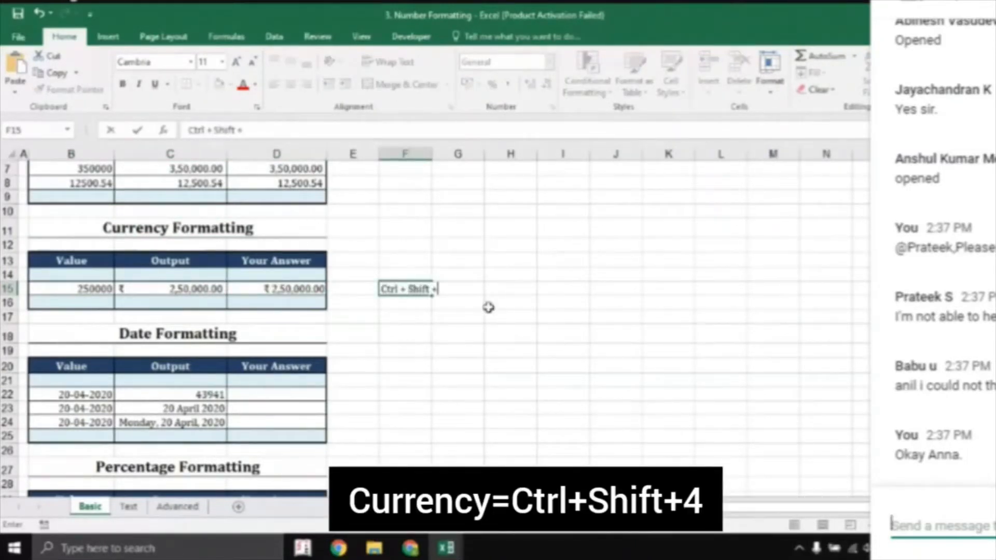
pyautogui.write('4')
pyautogui.hotkey('ctrl', 'Return')
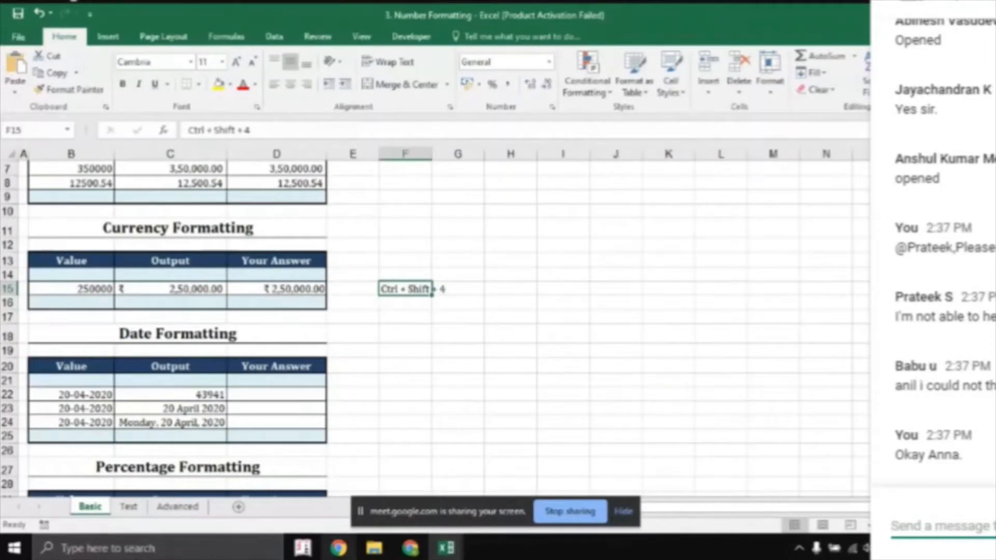
# Step: Enter the date 20-apr-2020 in empty cell G19 beside the Date Formatting table and inspect its underlying value
pyautogui.scroll(-1, 231, 288)
pyautogui.scroll(-1, 153, 271)
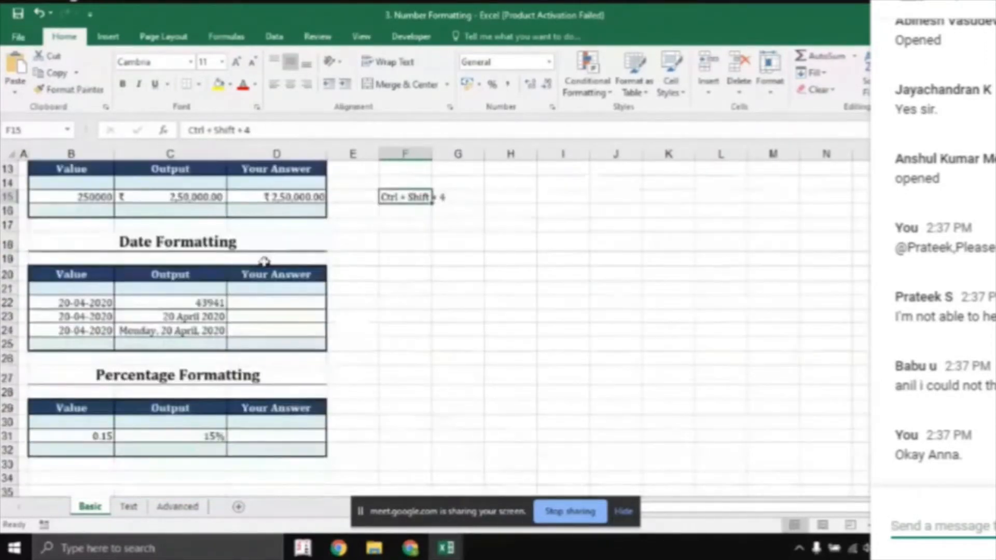
pyautogui.click(275, 238)
pyautogui.scroll(-1, 276, 235)
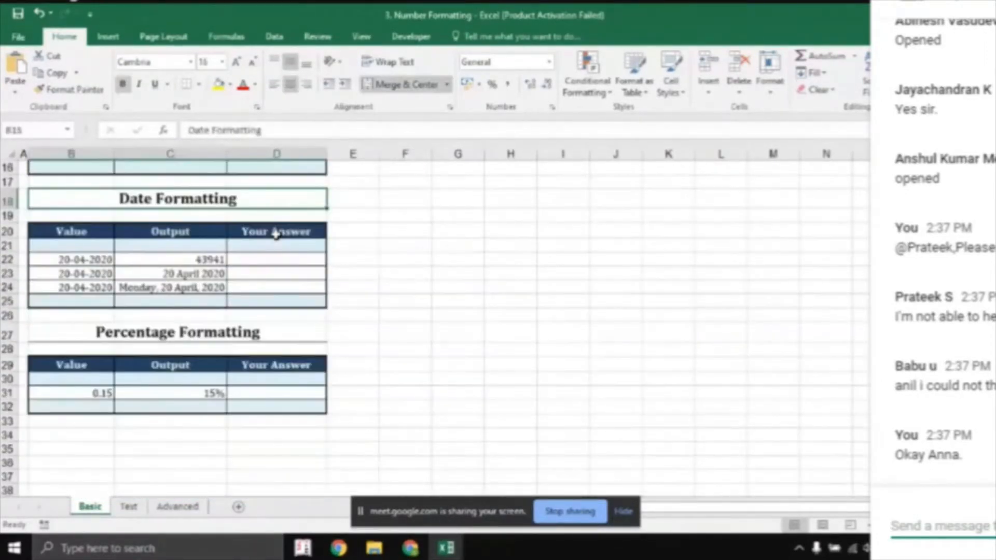
pyautogui.click(415, 233)
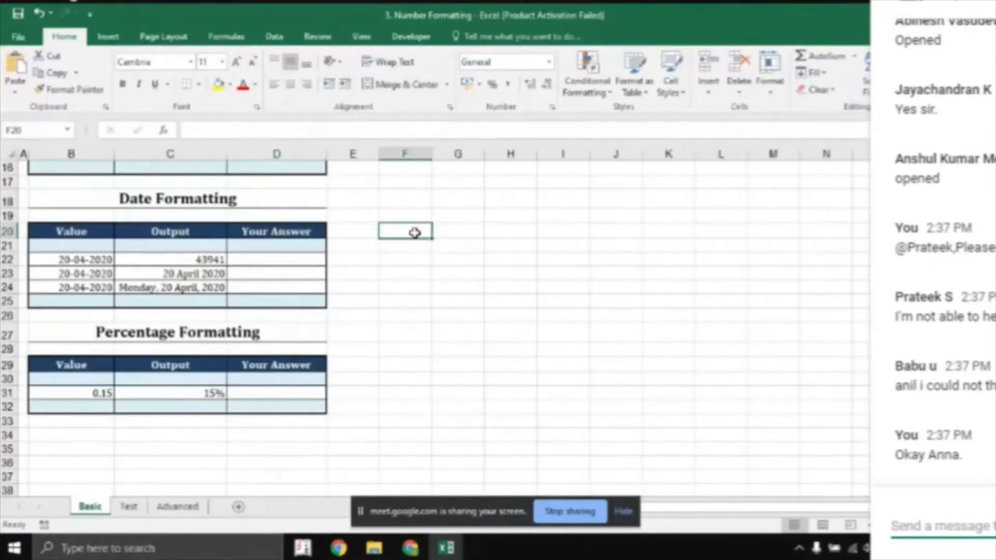
pyautogui.click(465, 215)
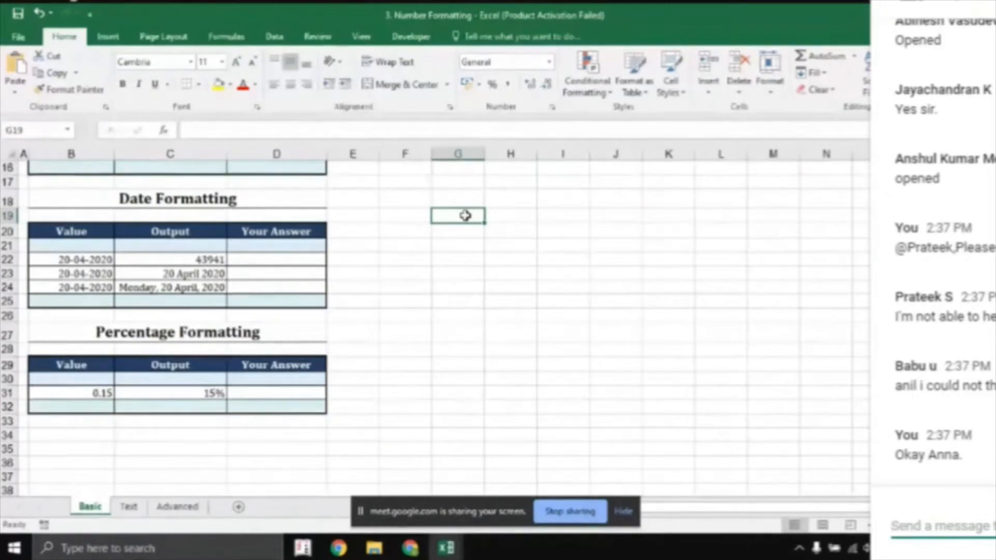
pyautogui.write('1')
pyautogui.write('20-')
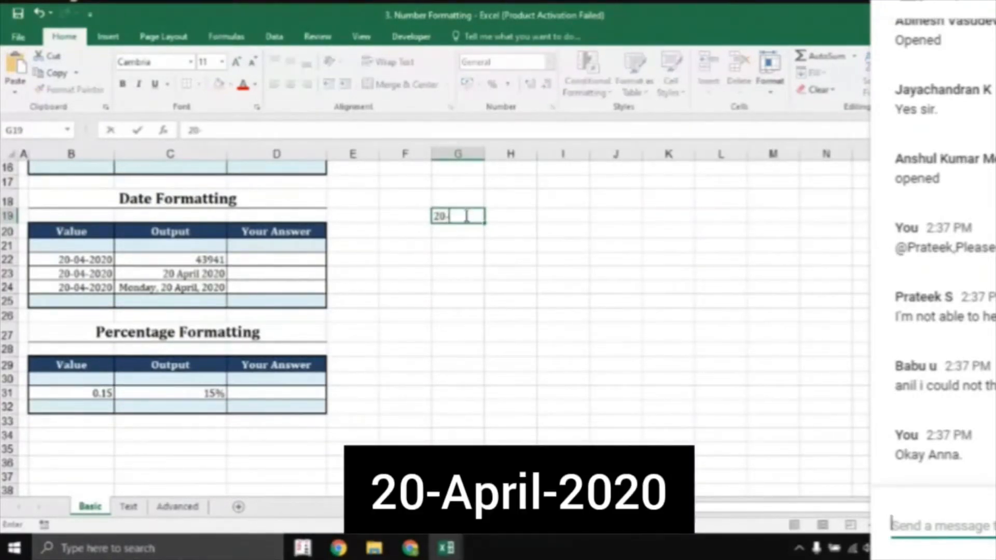
pyautogui.write('apr-2020')
pyautogui.press('Return')
pyautogui.click(465, 216)
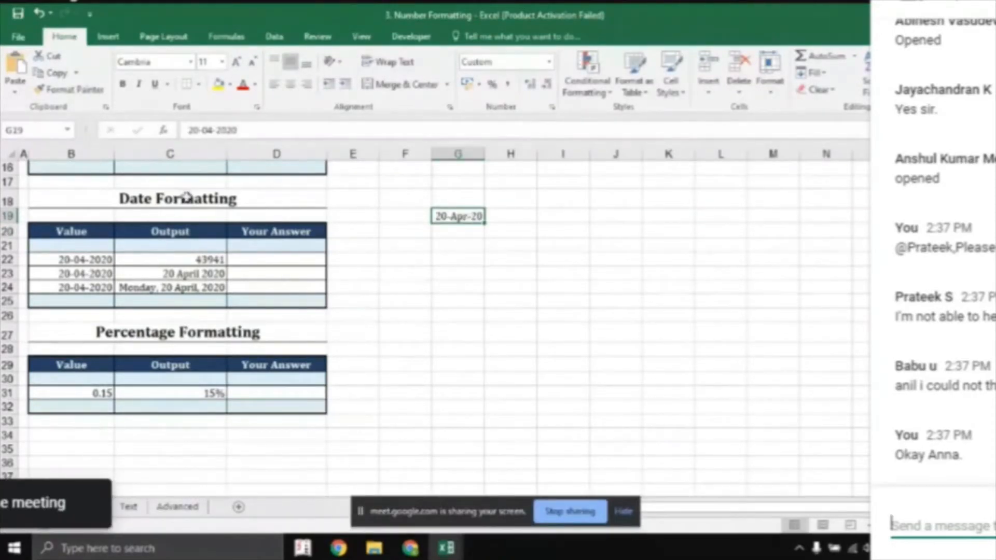
pyautogui.moveTo(187, 131); pyautogui.dragTo(242, 131)
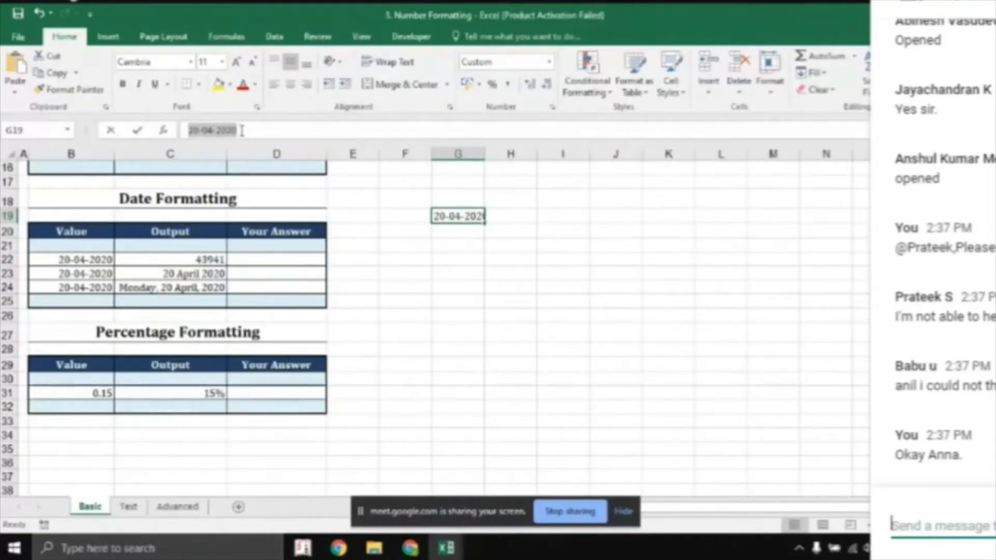
pyautogui.click(453, 214)
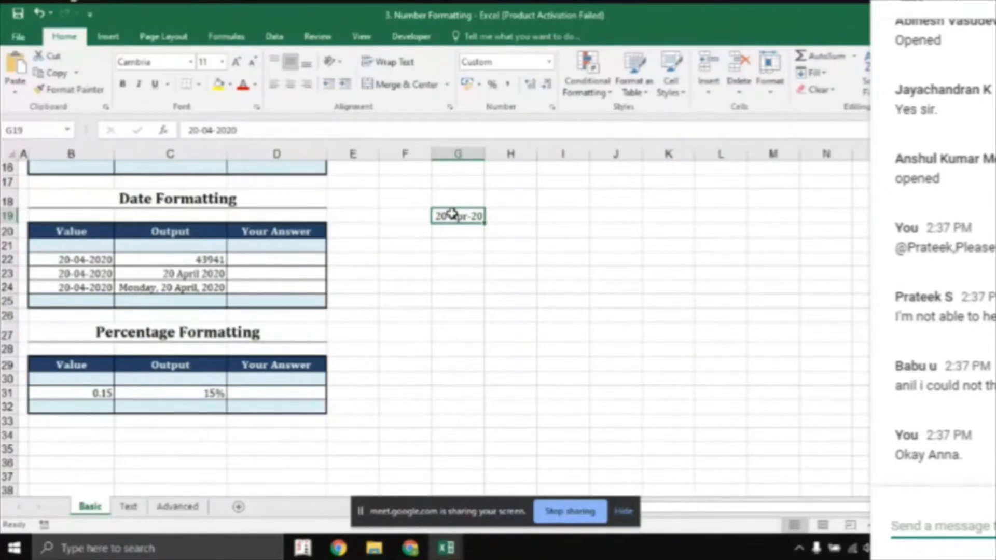
# Step: Apply the General number format to the date in cell G19
pyautogui.click(543, 200)
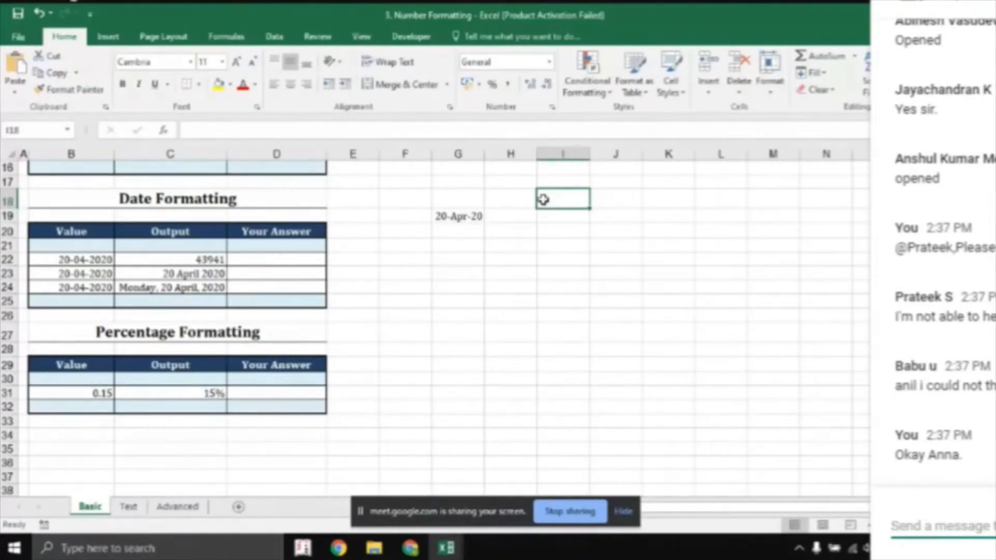
pyautogui.press('Down')
pyautogui.press('Left')
pyautogui.press('Left')
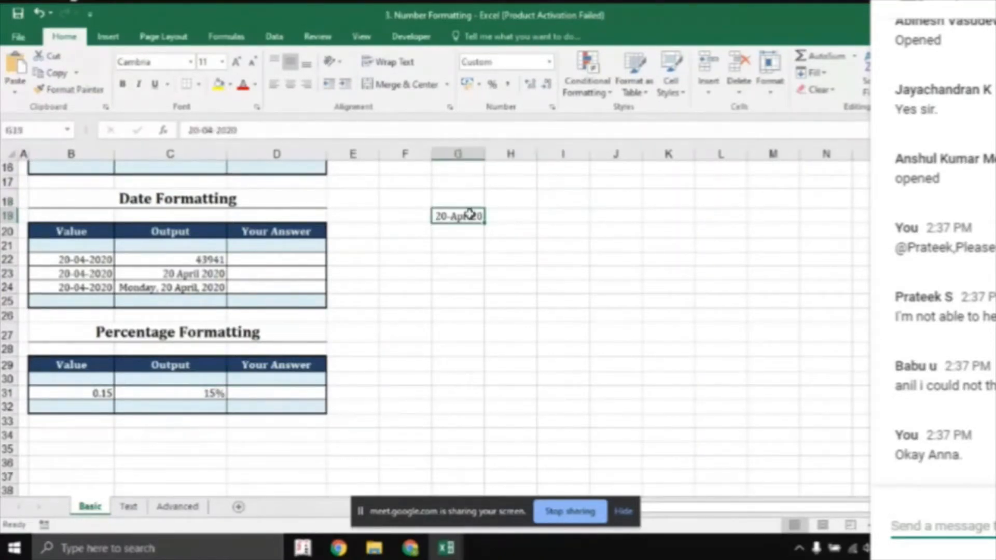
pyautogui.click(550, 71)
pyautogui.click(514, 83)
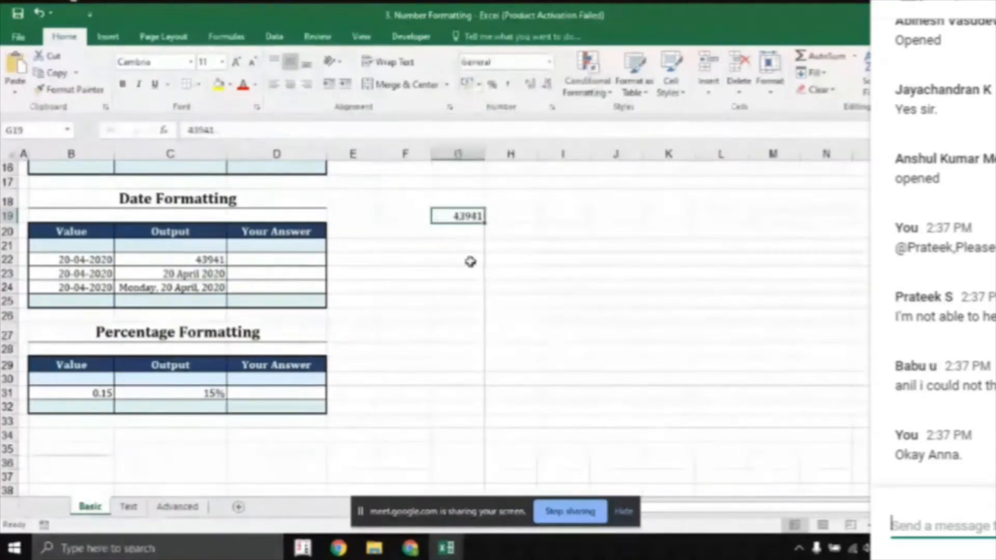
pyautogui.click(573, 225)
pyautogui.click(445, 216)
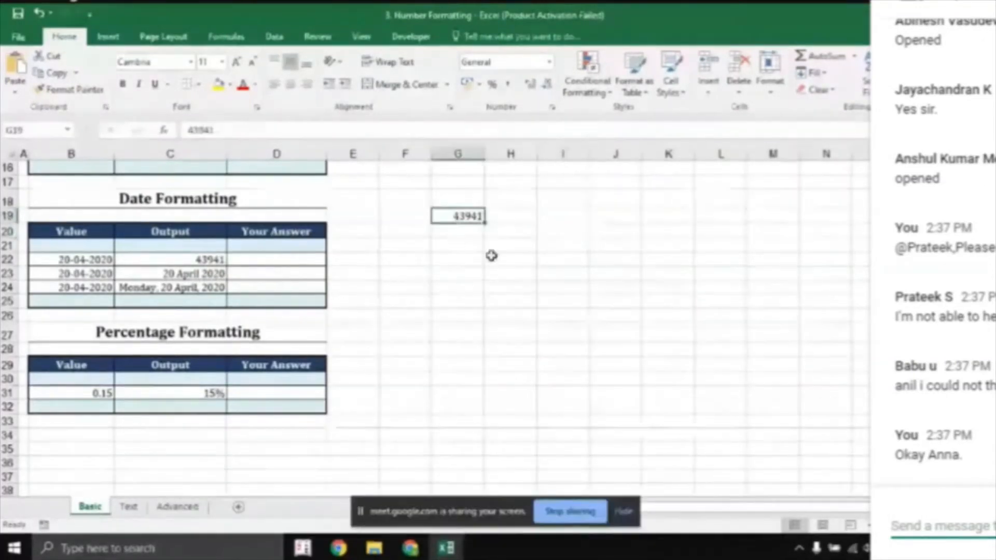
# Step: Enter 0 in cell I19 and format it as Short Date
pyautogui.click(561, 214)
pyautogui.write('0')
pyautogui.press('Return')
pyautogui.press('Up')
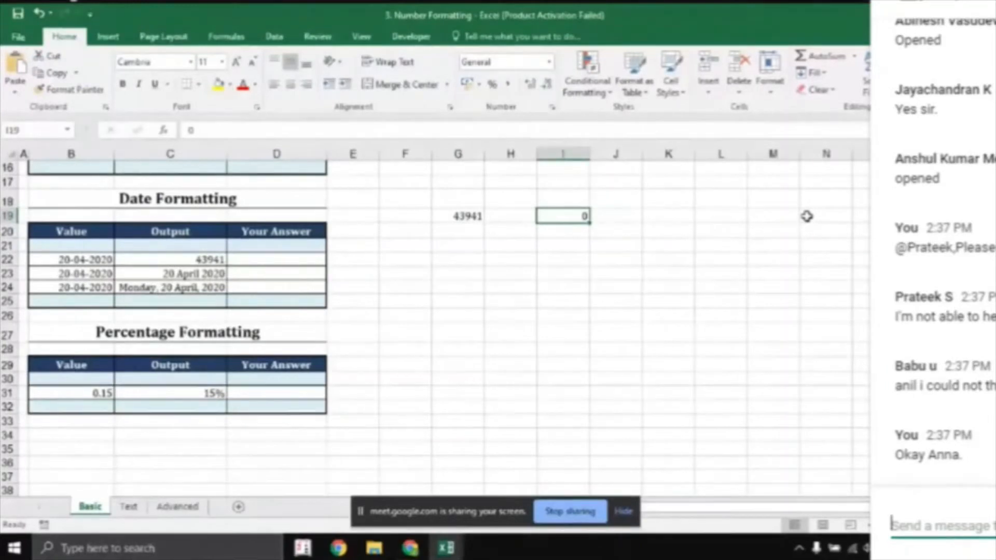
pyautogui.click(548, 62)
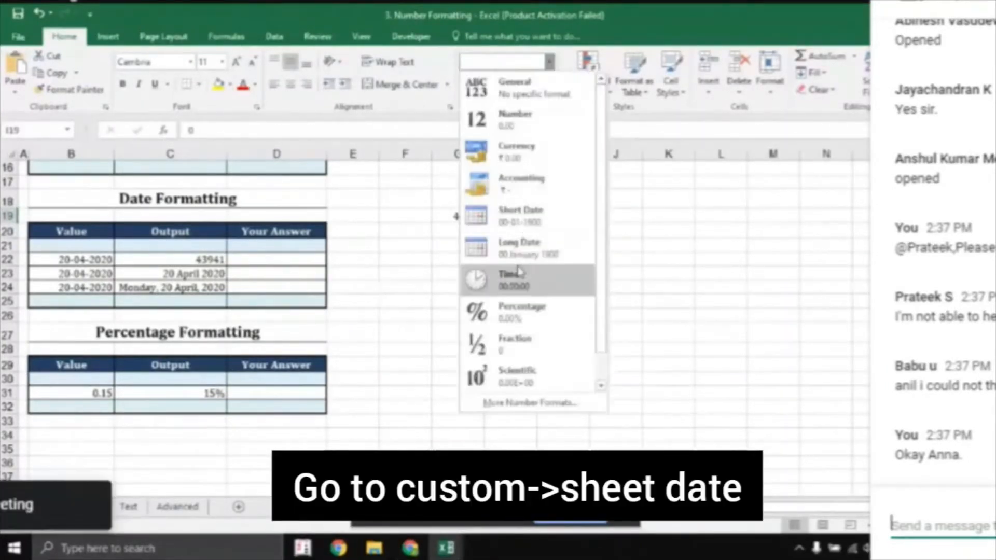
pyautogui.click(524, 218)
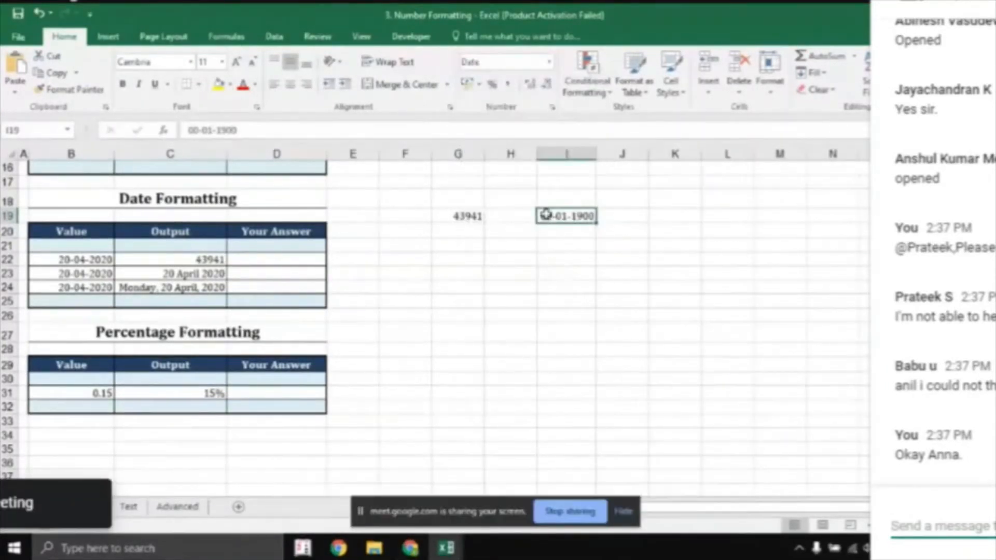
# Step: Replace the content of date-formatted cell I19 with 1
pyautogui.click(983, 7)
pyautogui.scroll(-10, 934, 291)
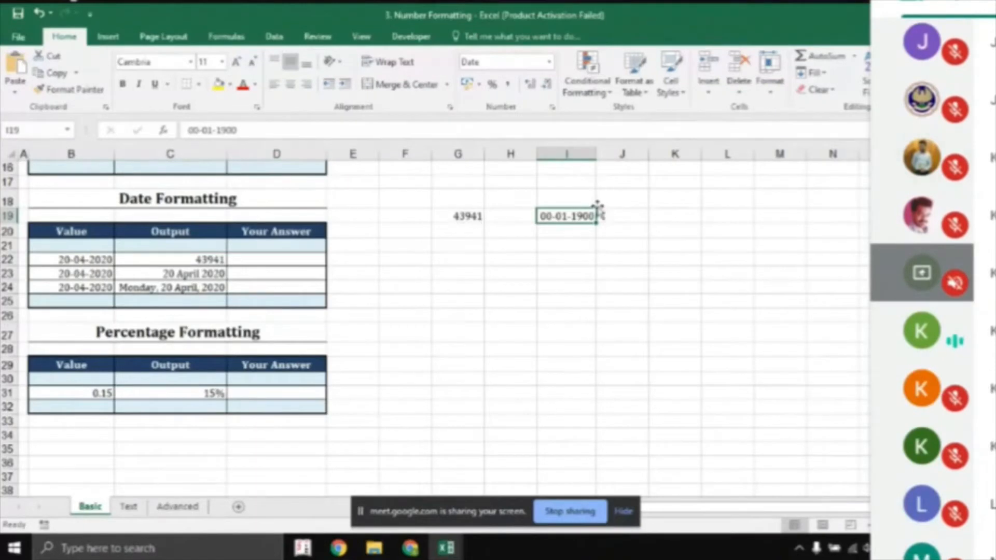
pyautogui.write('1')
pyautogui.press('Return')
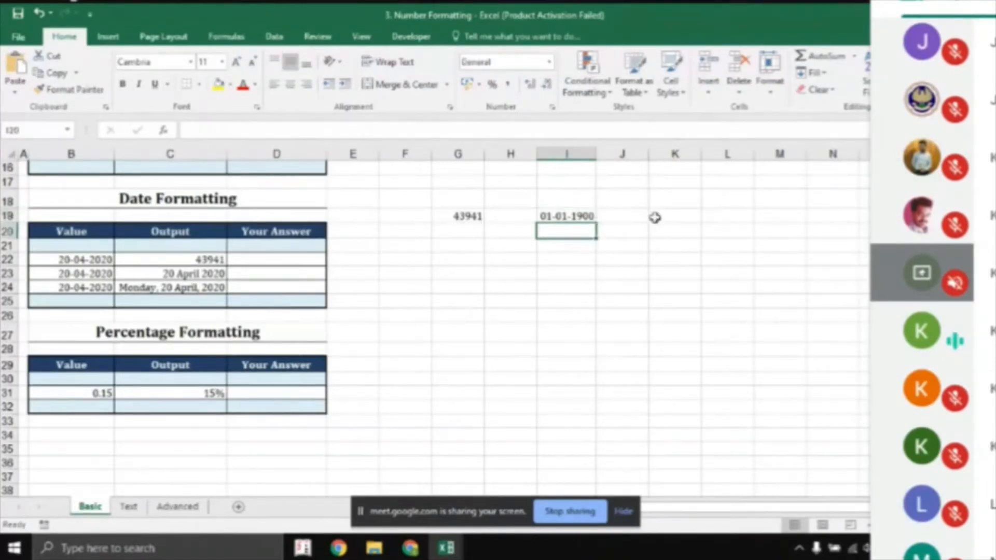
pyautogui.press('Up')
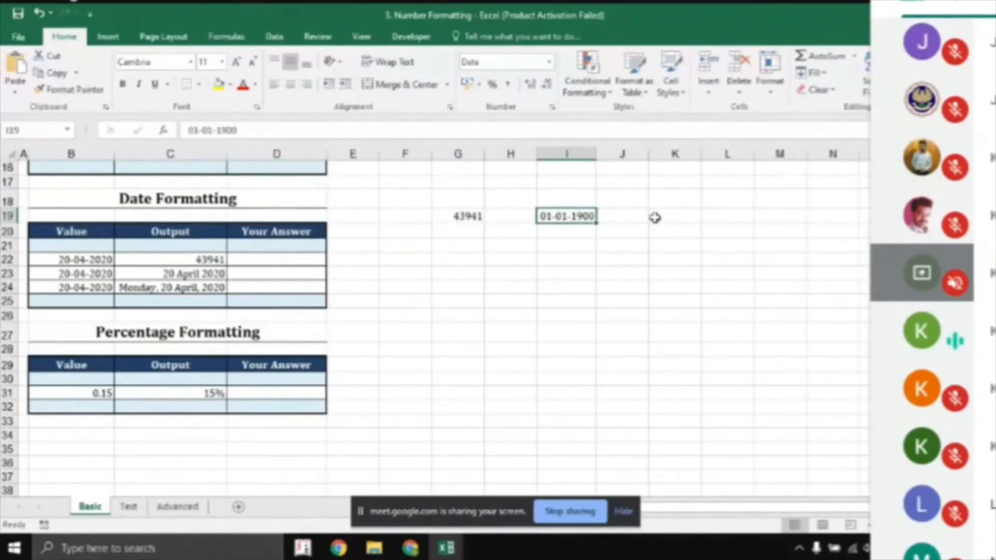
# Step: Clear the sample values from G19:I19 and enter the date 20-04-2020 in answer cell D22 of the Date Formatting table
pyautogui.click(459, 216)
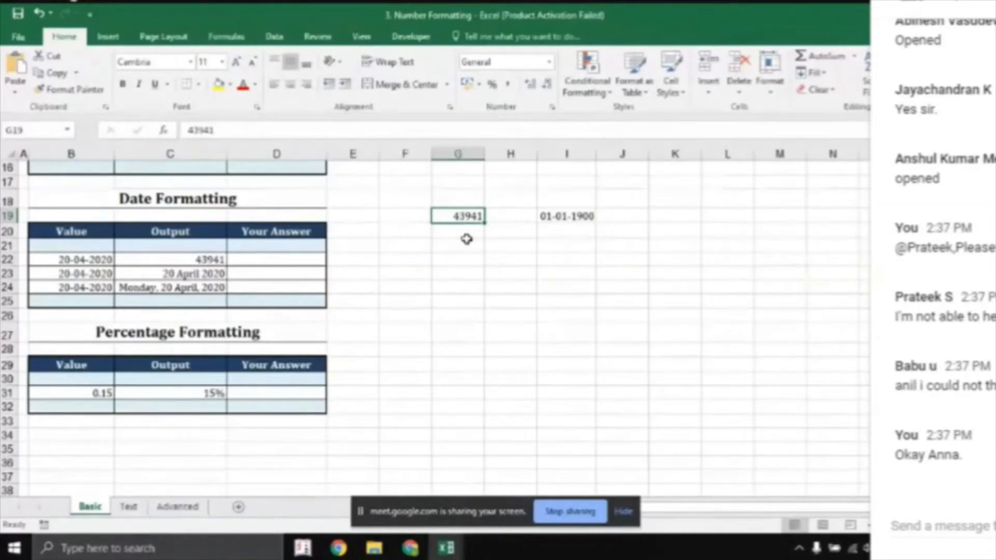
pyautogui.click(565, 216)
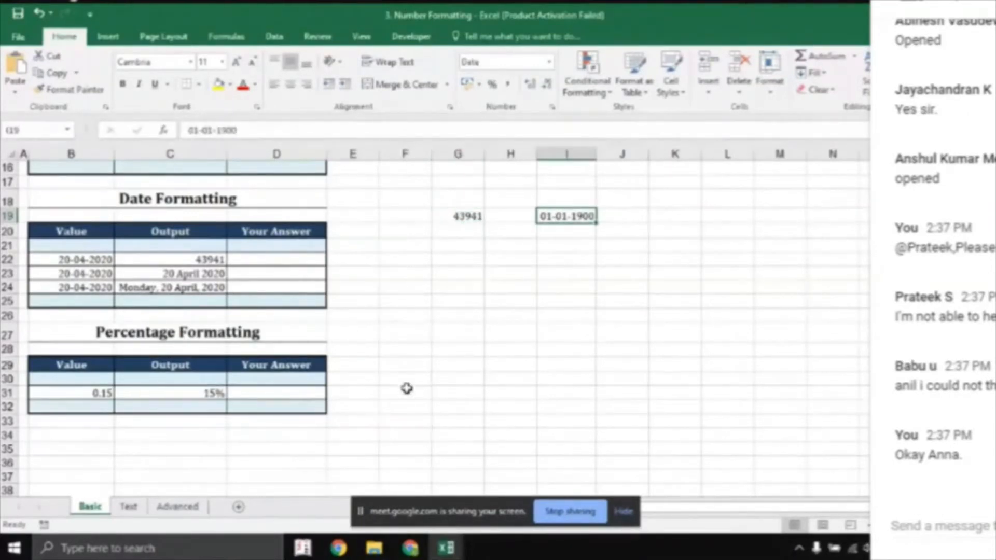
pyautogui.click(450, 221)
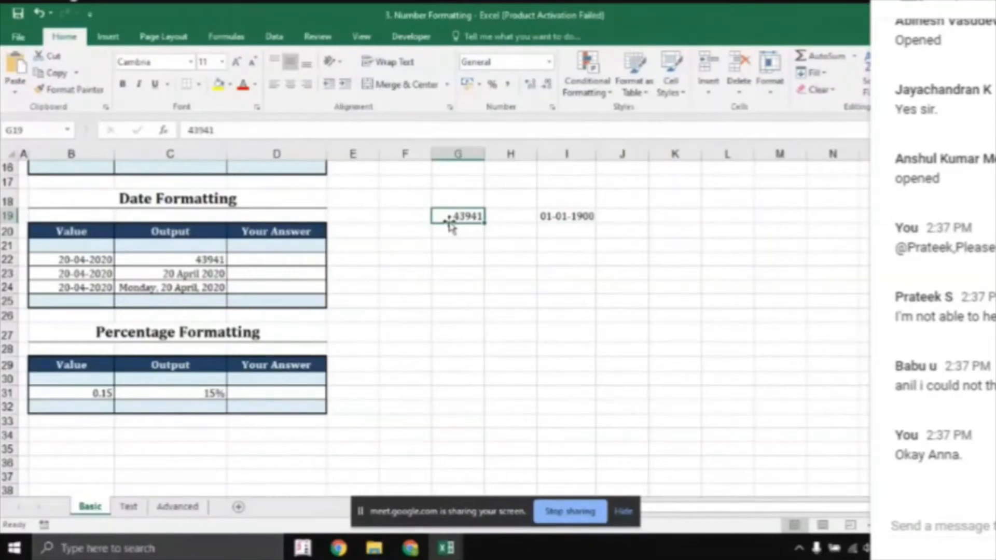
pyautogui.click(972, 7)
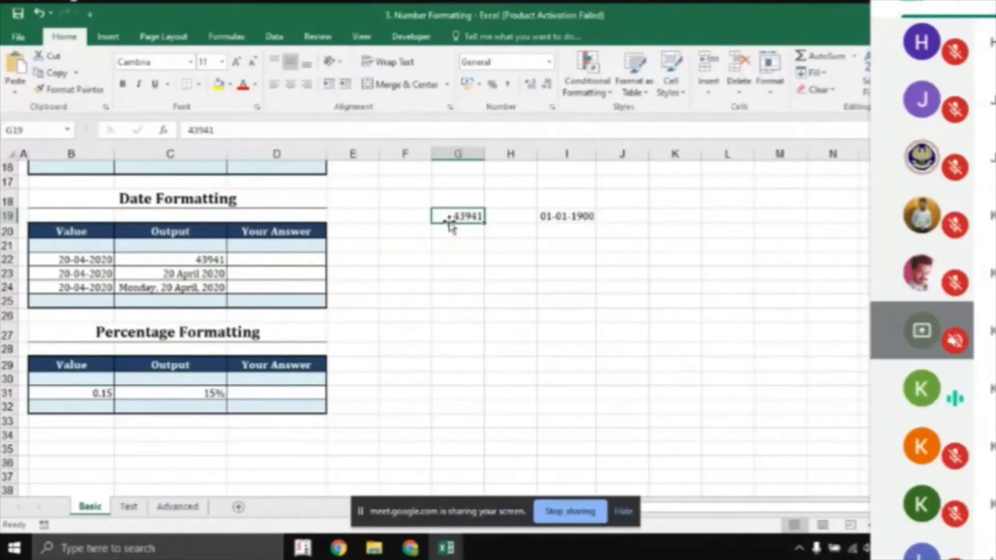
pyautogui.scroll(-10, 934, 289)
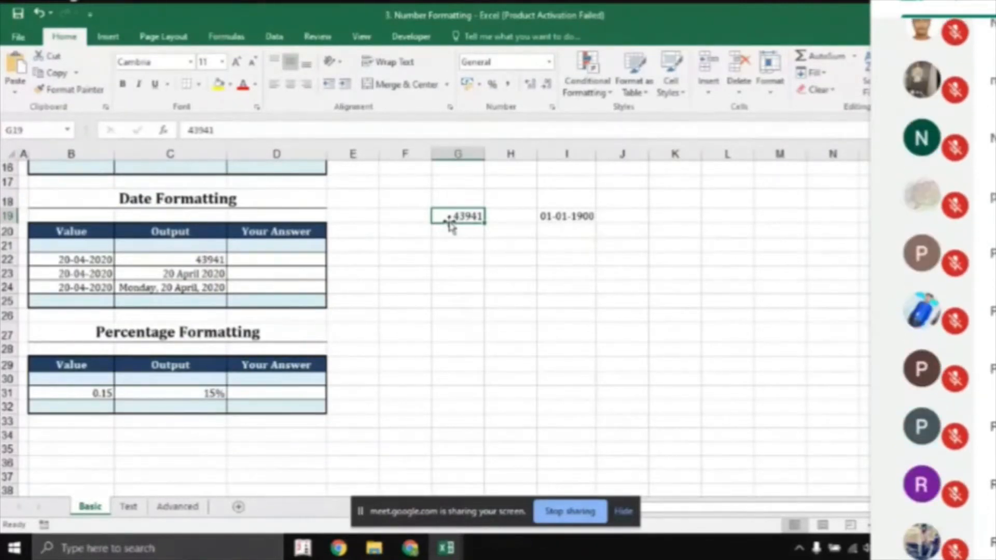
pyautogui.moveTo(451, 218); pyautogui.dragTo(571, 217)
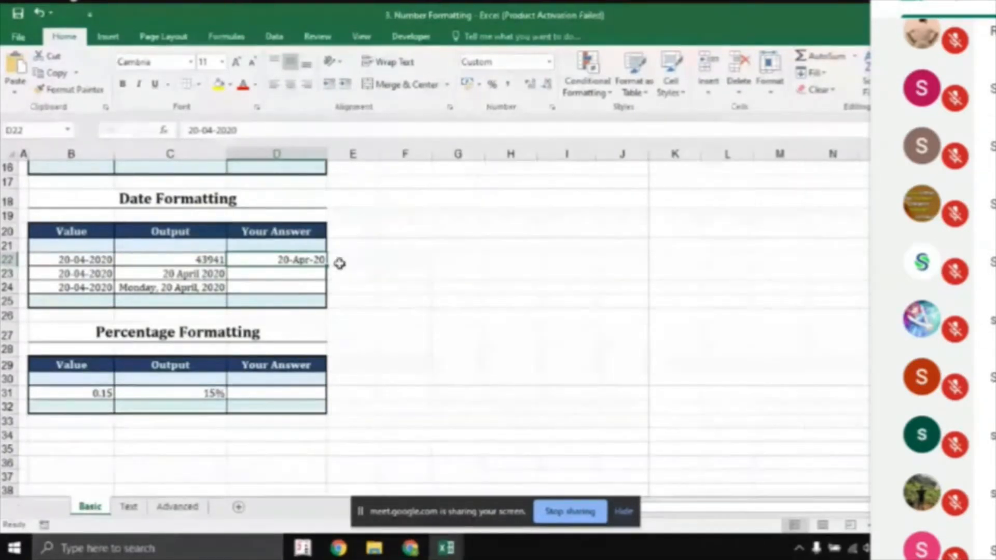
# Step: Apply the General number format to the date in answer cell D22
pyautogui.click(193, 260)
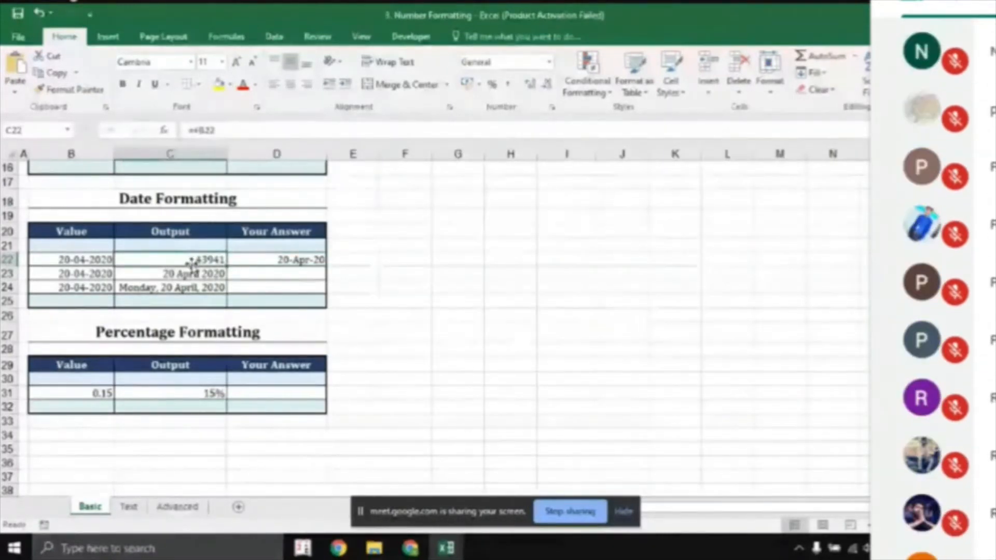
pyautogui.click(274, 259)
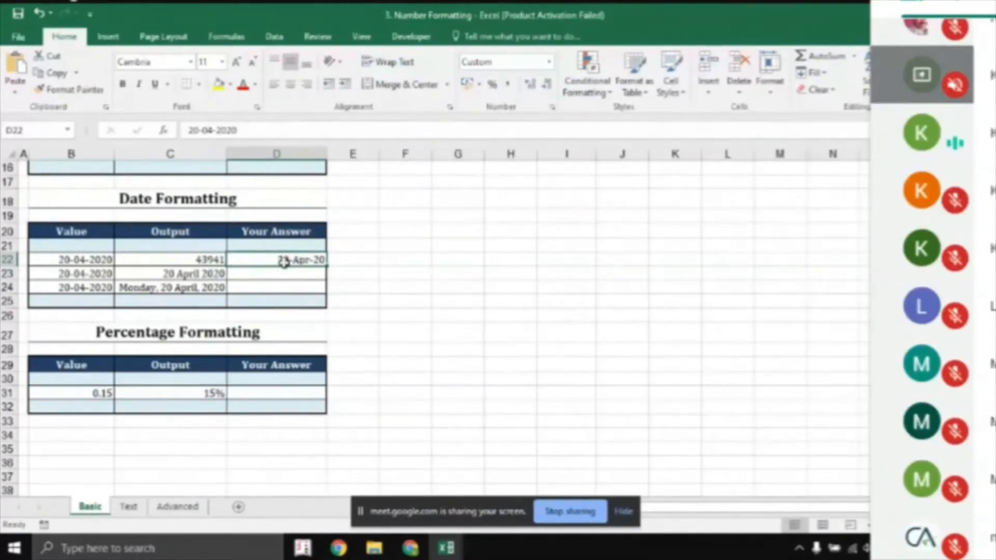
pyautogui.click(204, 258)
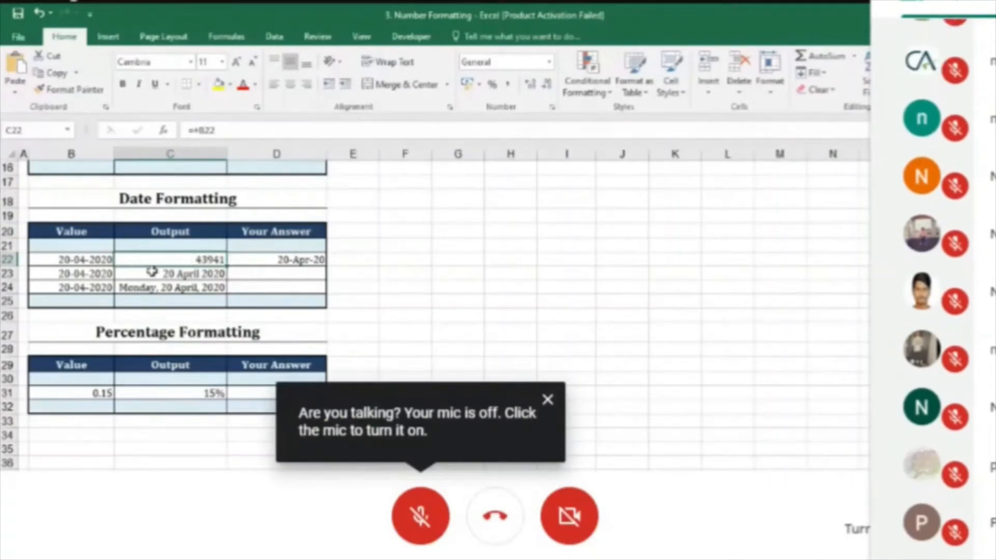
pyautogui.click(260, 258)
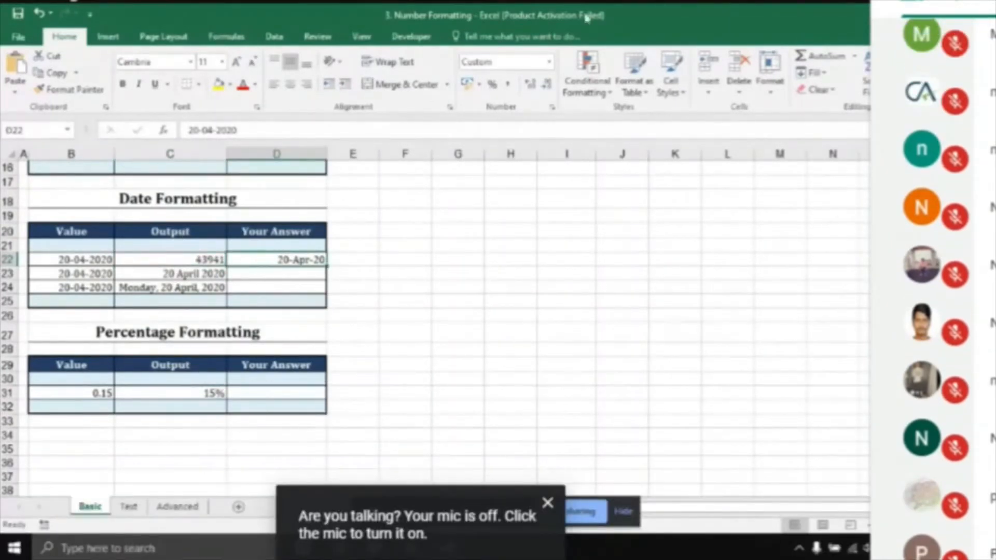
pyautogui.click(550, 62)
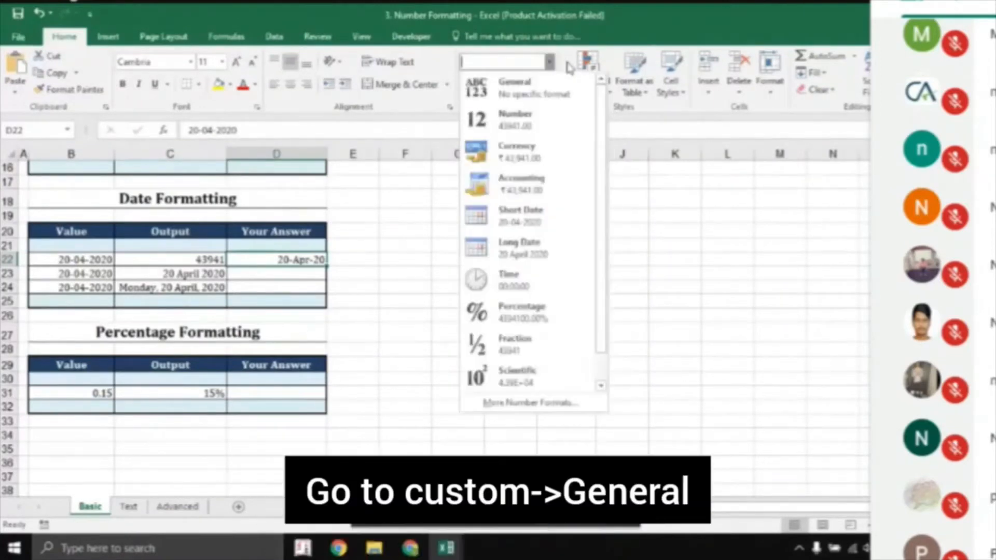
pyautogui.click(512, 97)
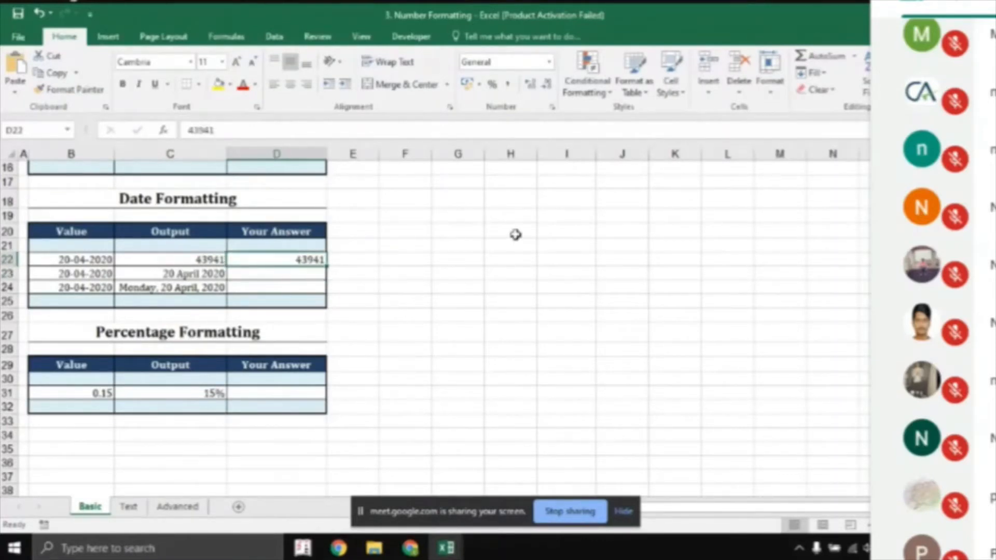
# Step: Copy the date from B23 and paste only its value into answer cell D23
pyautogui.press('Left')
pyautogui.press('Left')
pyautogui.press('Down')
pyautogui.hotkey('ctrl', 'c')
pyautogui.press('Right')
pyautogui.press('Right')
pyautogui.hotkey('ctrl', 'alt', 'v')
pyautogui.press('v')
pyautogui.press('Return')
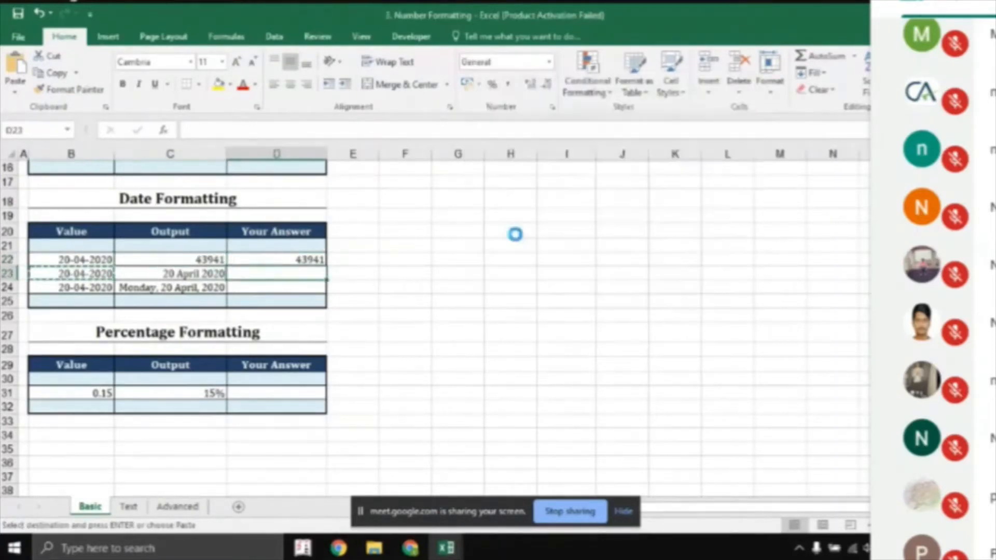
pyautogui.press('Escape')
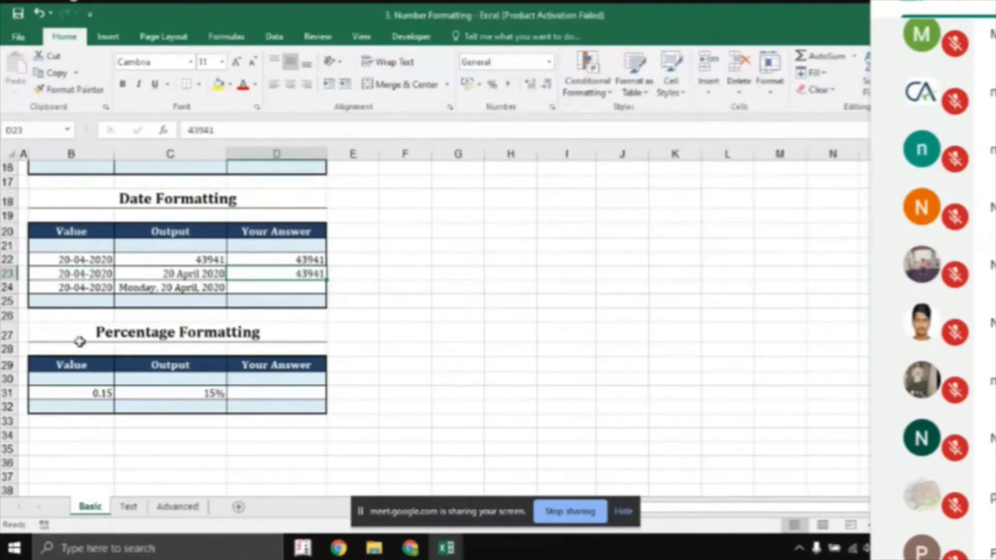
pyautogui.click(217, 275)
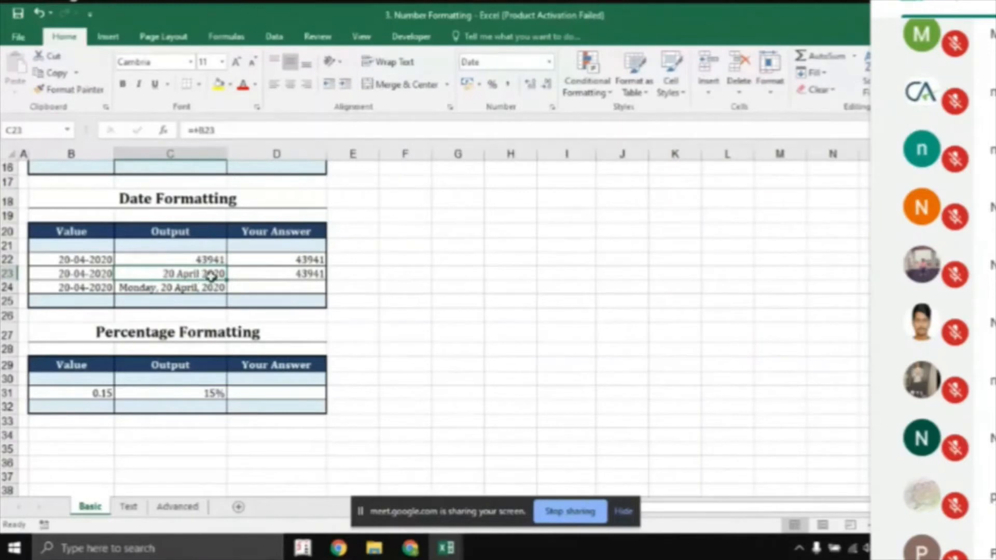
pyautogui.click(257, 277)
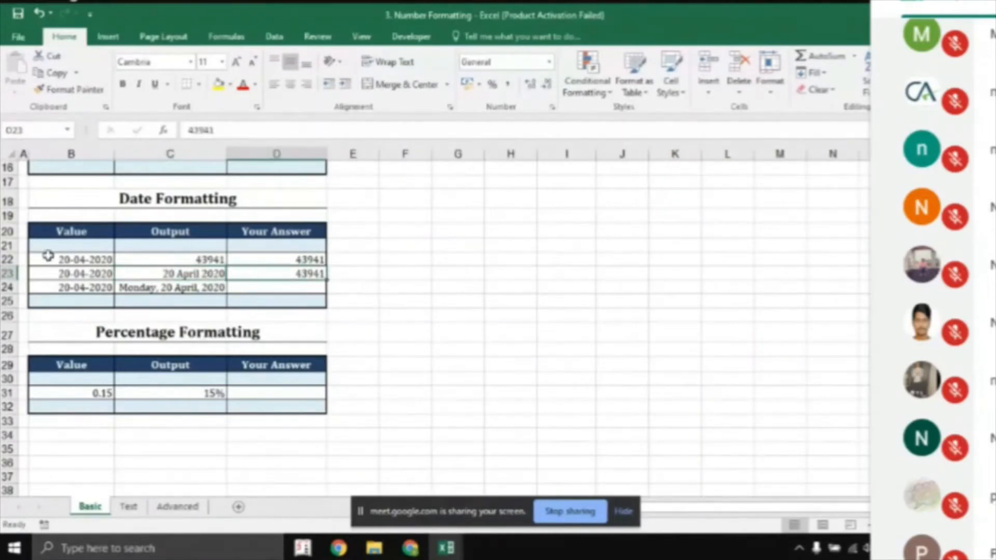
pyautogui.click(553, 108)
pyautogui.click(788, 33)
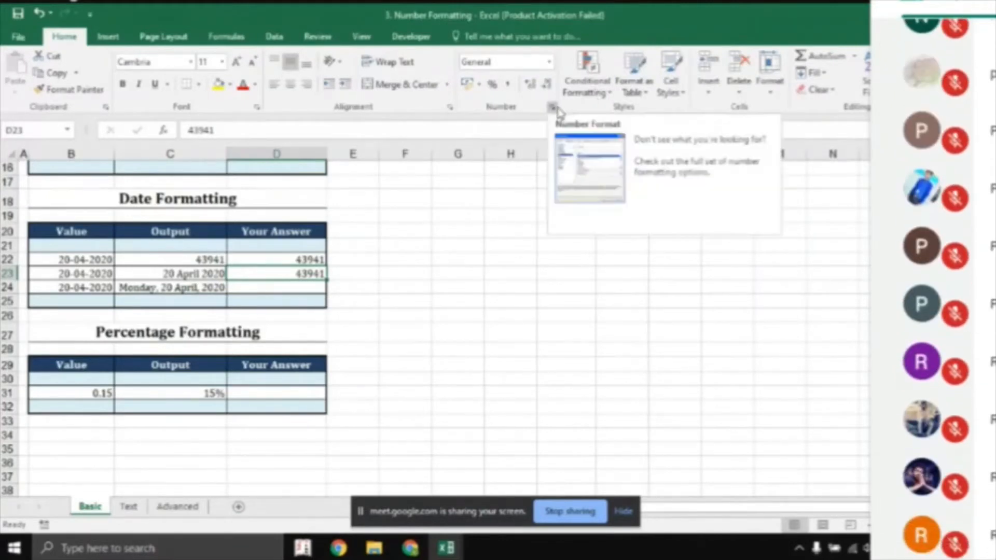
# Step: Enter the shortcut note "Ctrl + Shift + F" in cell G21 beside the Date Formatting table
pyautogui.click(482, 247)
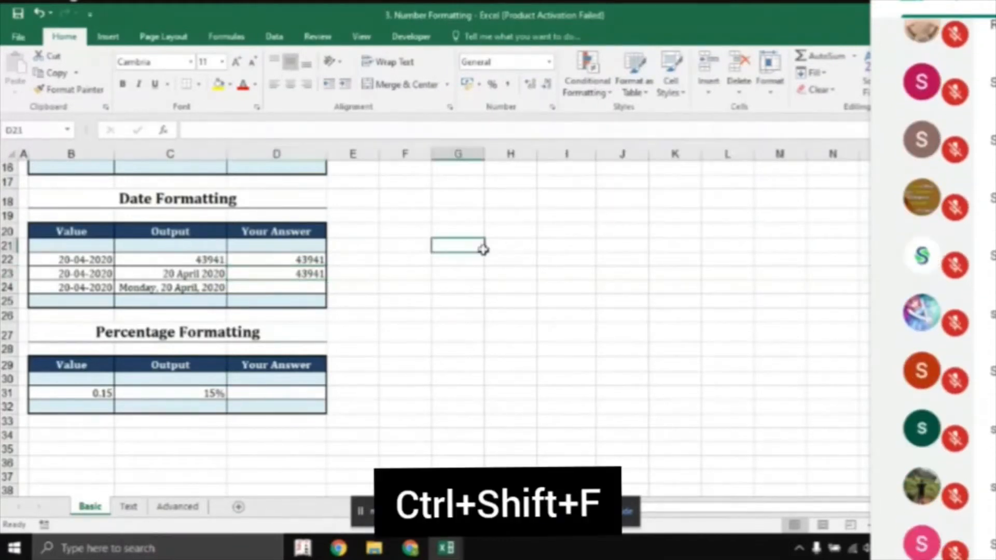
pyautogui.write('Ctrl + Shift + F')
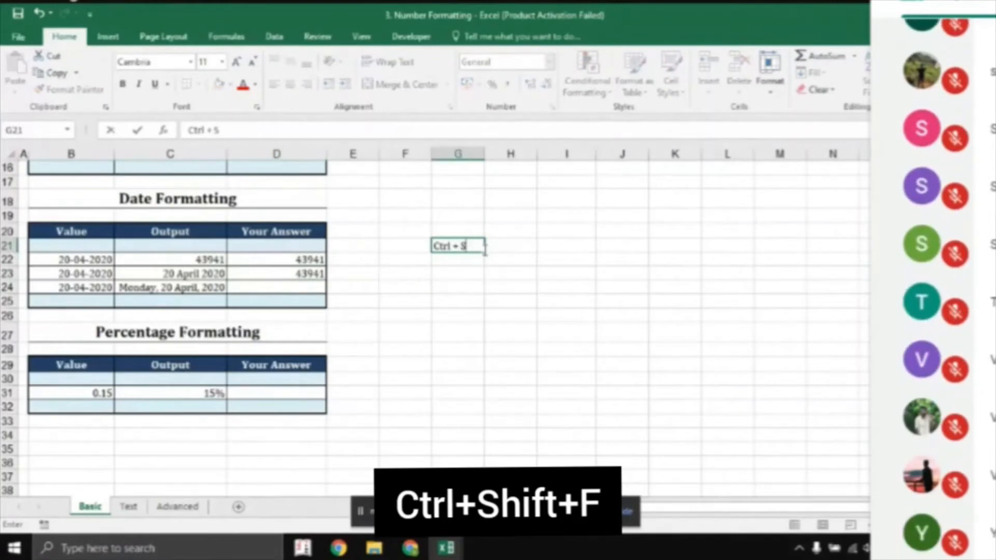
pyautogui.press('Return')
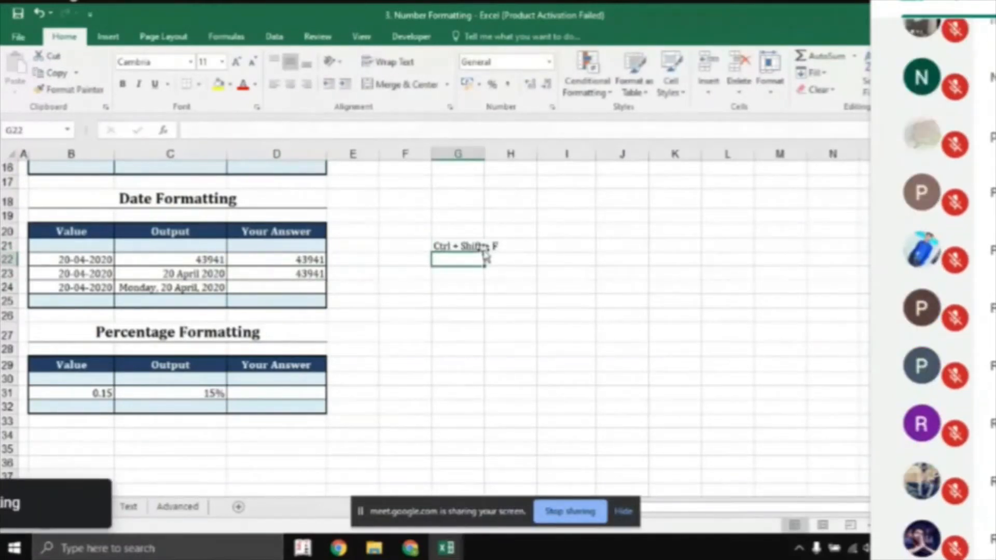
# Step: Open the Format Cells settings for answer cell D23 and look through the Font, Border, Fill and Protection options
pyautogui.press('Left')
pyautogui.press('Left')
pyautogui.press('Left')
pyautogui.press('Down')
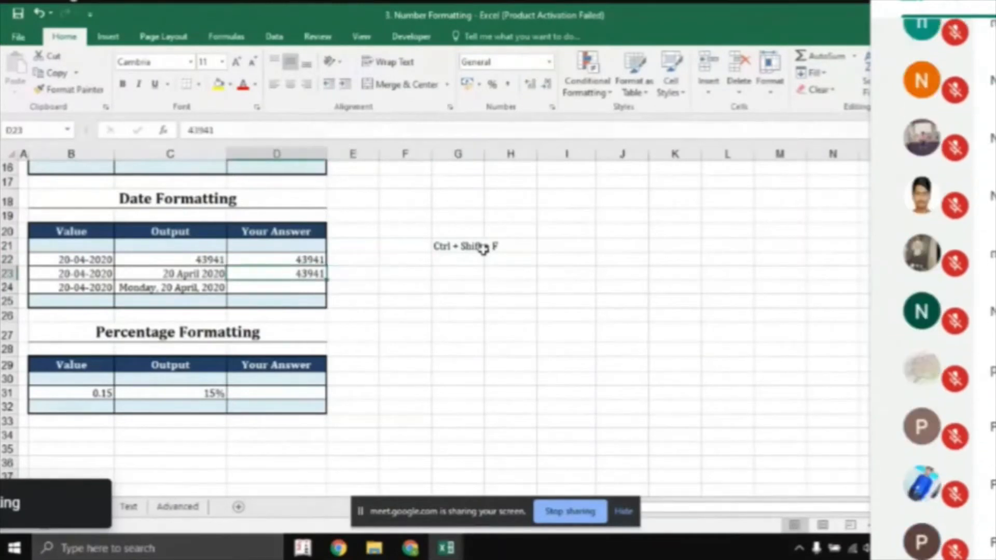
pyautogui.click(552, 110)
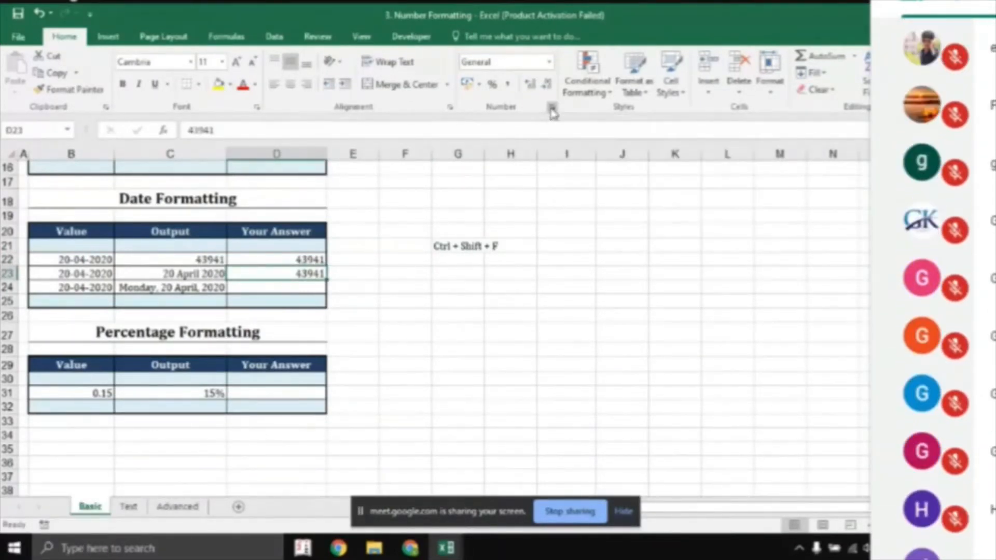
pyautogui.hotkey('ctrl', 'shift', 'f')
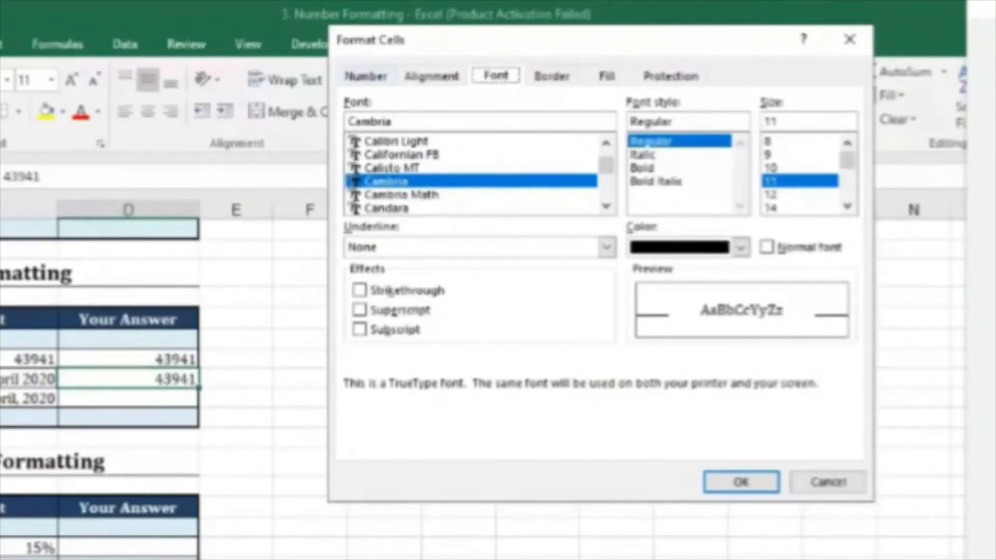
pyautogui.click(553, 81)
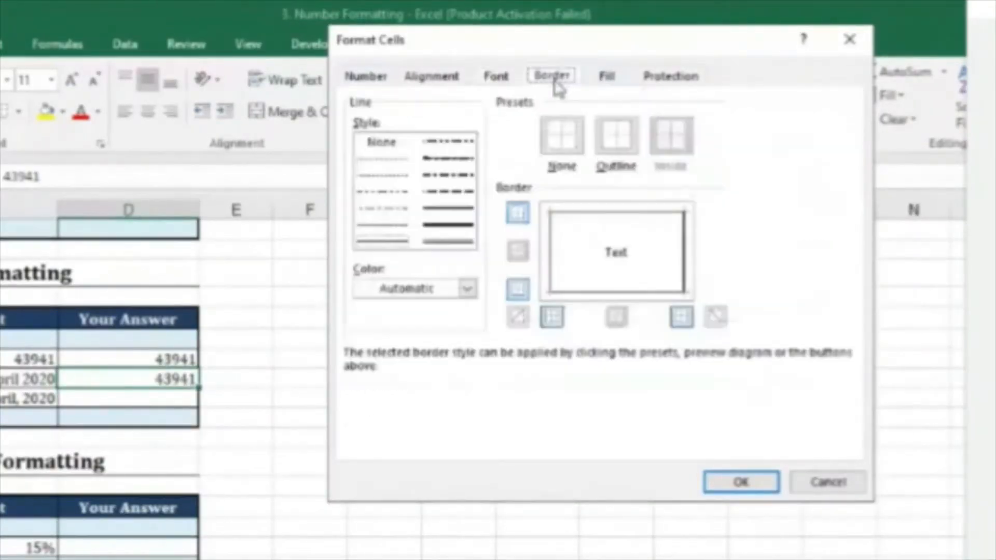
pyautogui.click(622, 83)
pyautogui.click(526, 79)
pyautogui.click(563, 78)
pyautogui.click(674, 77)
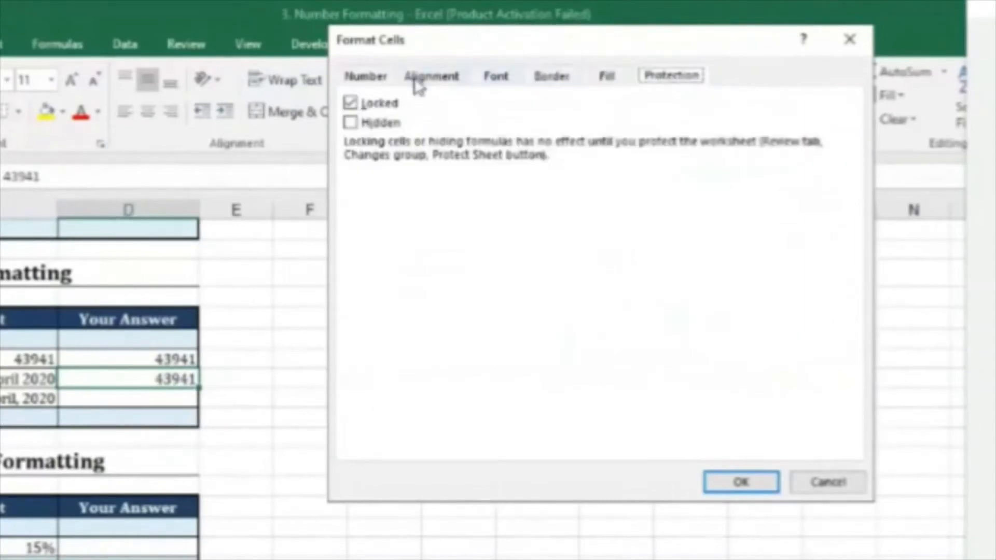
# Step: Format the value in answer cell D23 with the Date type *14 March 2012
pyautogui.click(368, 78)
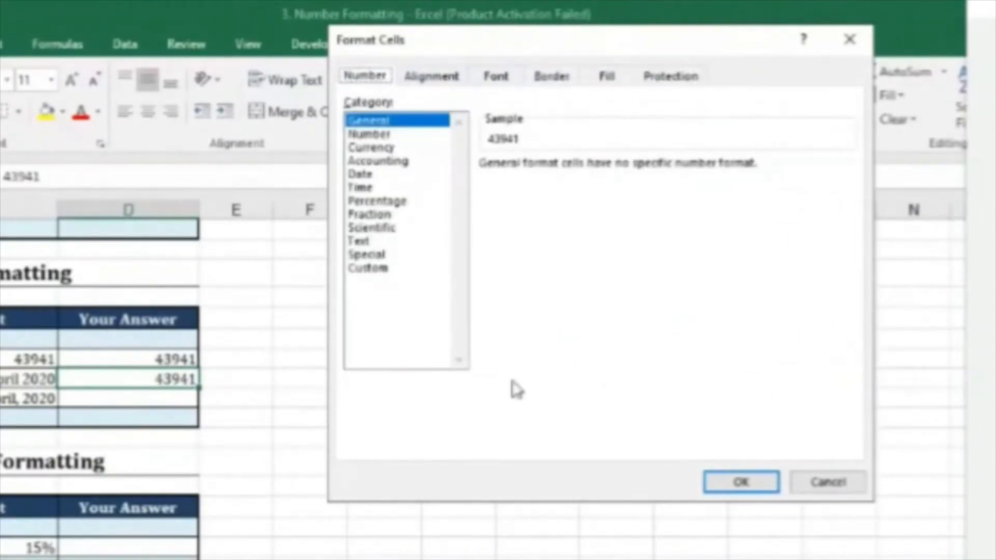
pyautogui.moveTo(516, 44); pyautogui.dragTo(512, 138)
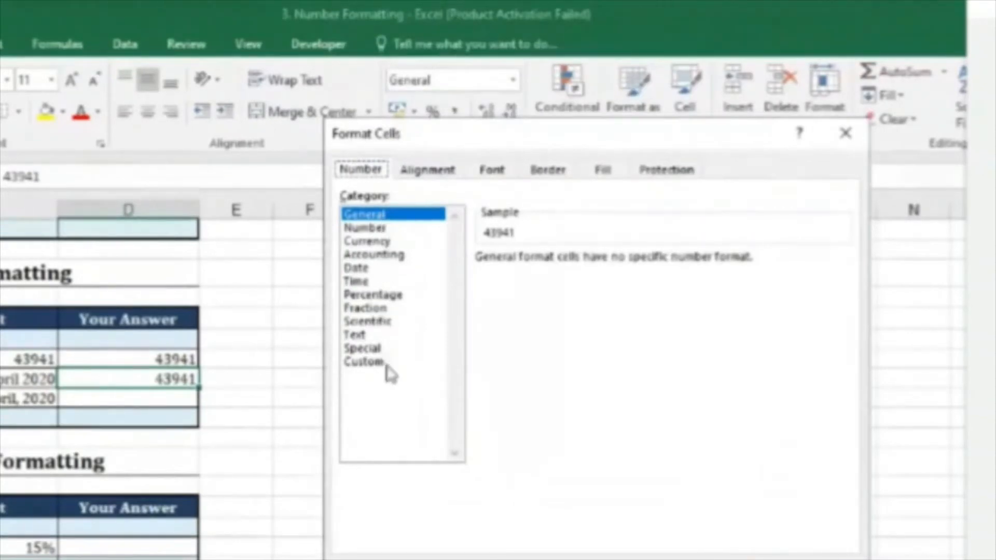
pyautogui.click(369, 269)
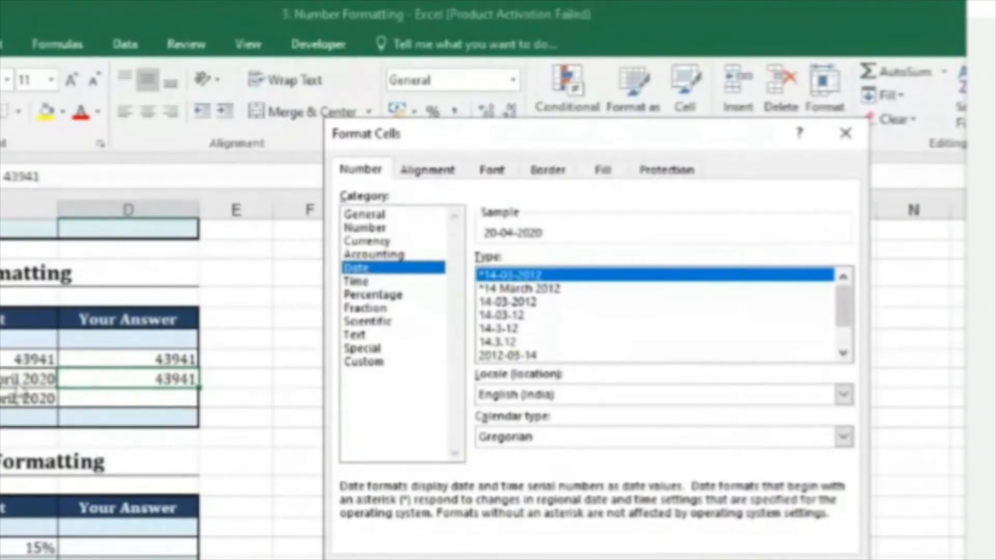
pyautogui.click(535, 292)
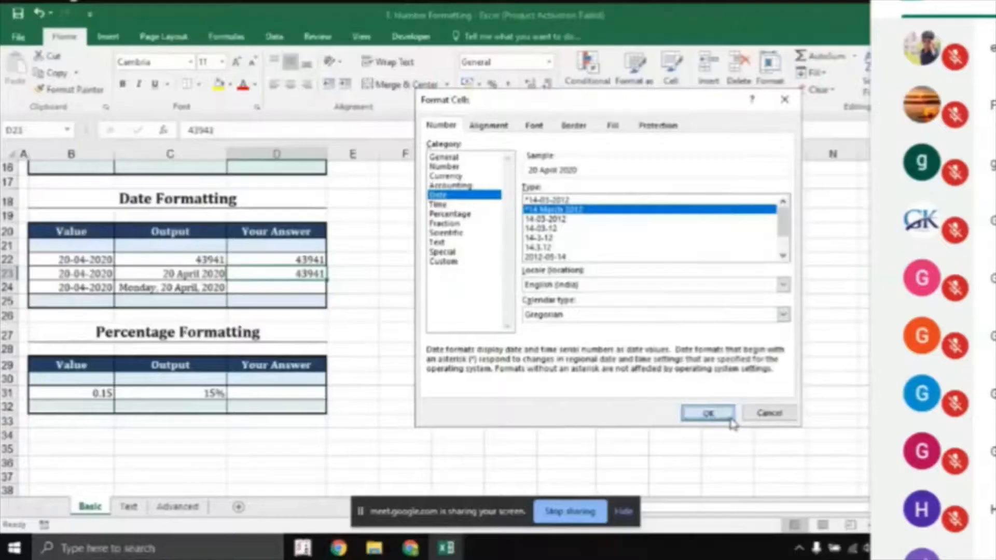
pyautogui.click(707, 414)
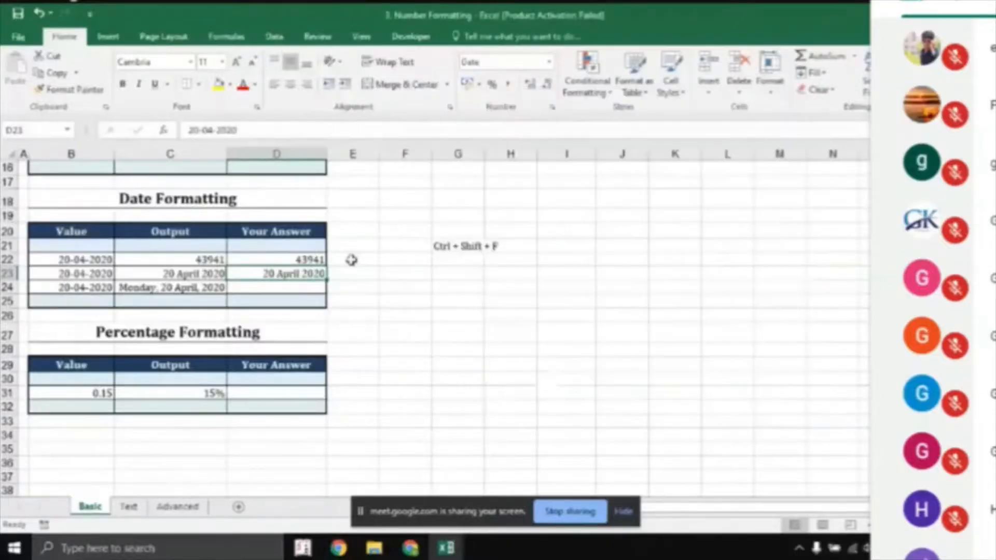
# Step: Copy the date from B24 and paste only its value into answer cell D24
pyautogui.click(315, 288)
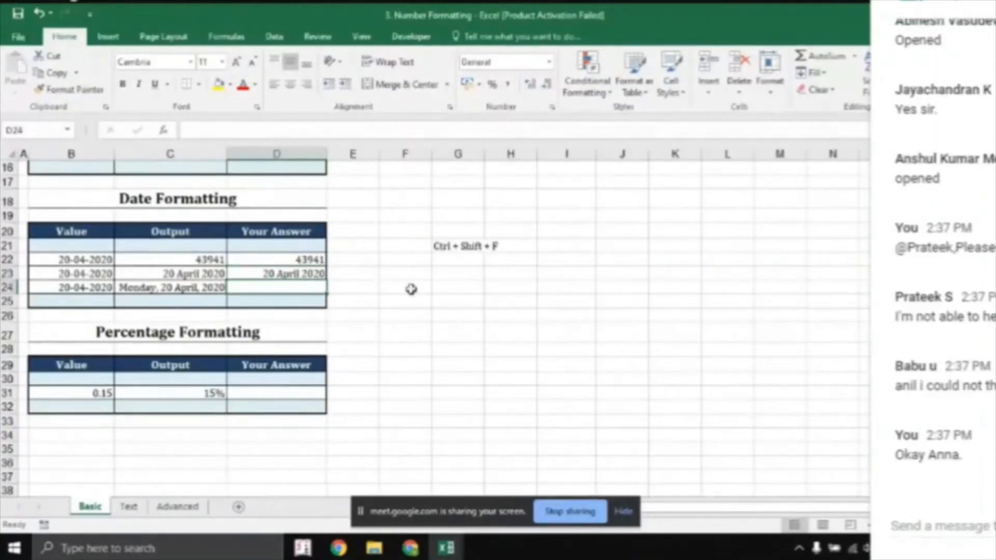
pyautogui.press('Left')
pyautogui.press('Left')
pyautogui.hotkey('ctrl', 'c')
pyautogui.press('Right')
pyautogui.press('Right')
pyautogui.hotkey('ctrl', 'alt', 'v')
pyautogui.press('v')
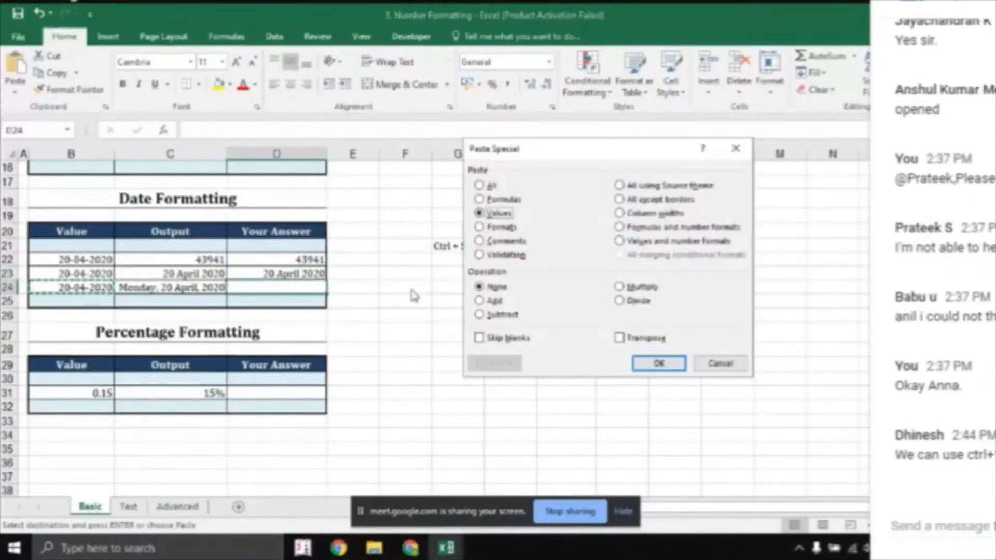
pyautogui.press('Return')
pyautogui.press('Escape')
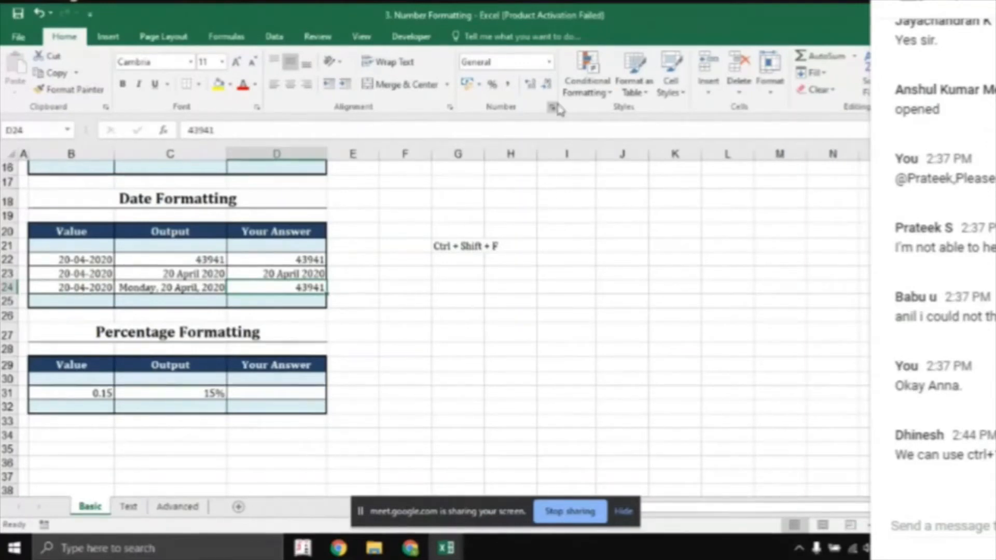
# Step: Format answer cell D24 with the Date type Wednesday, 14 March, 2012 and autofit the width of column D
pyautogui.hotkey('ctrl', 'shift', 'f')
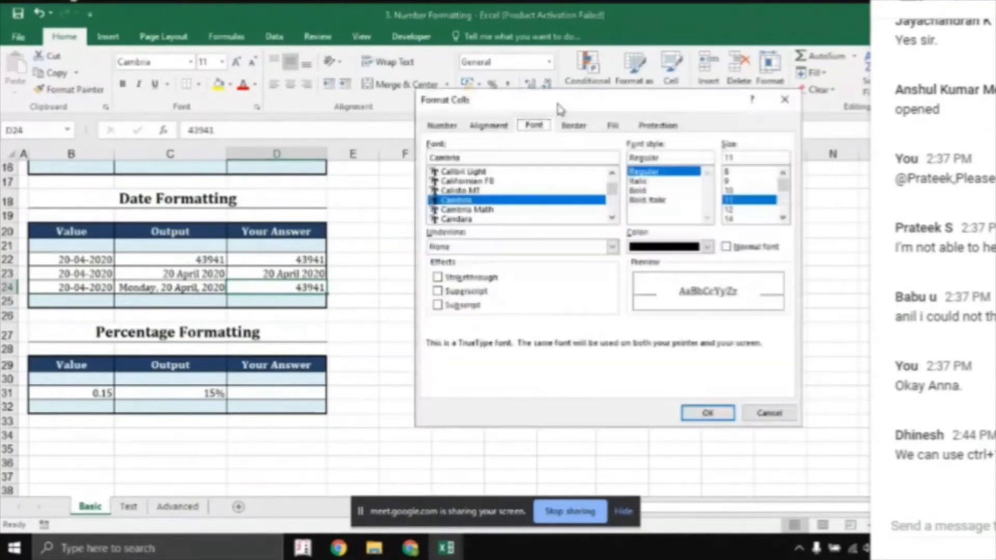
pyautogui.click(441, 126)
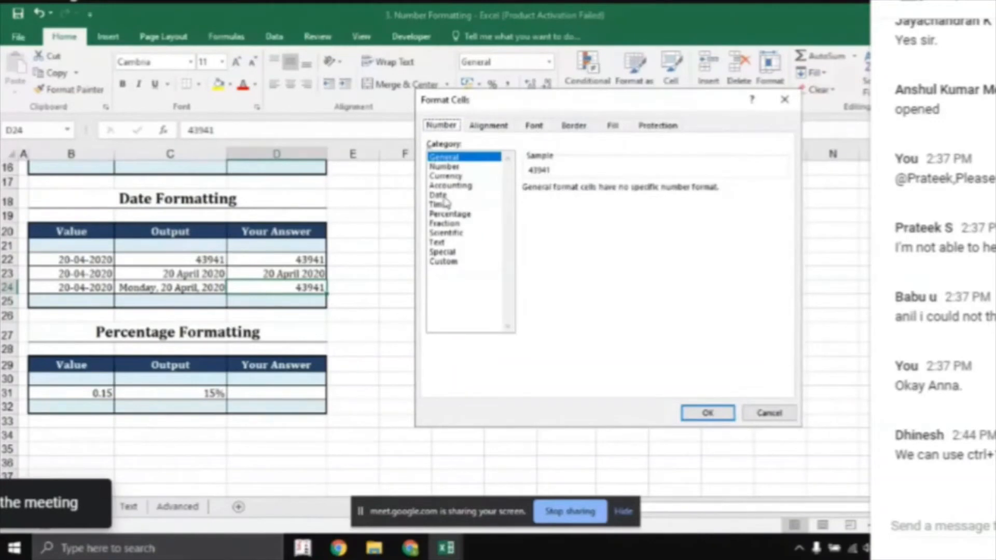
pyautogui.click(441, 197)
pyautogui.click(560, 211)
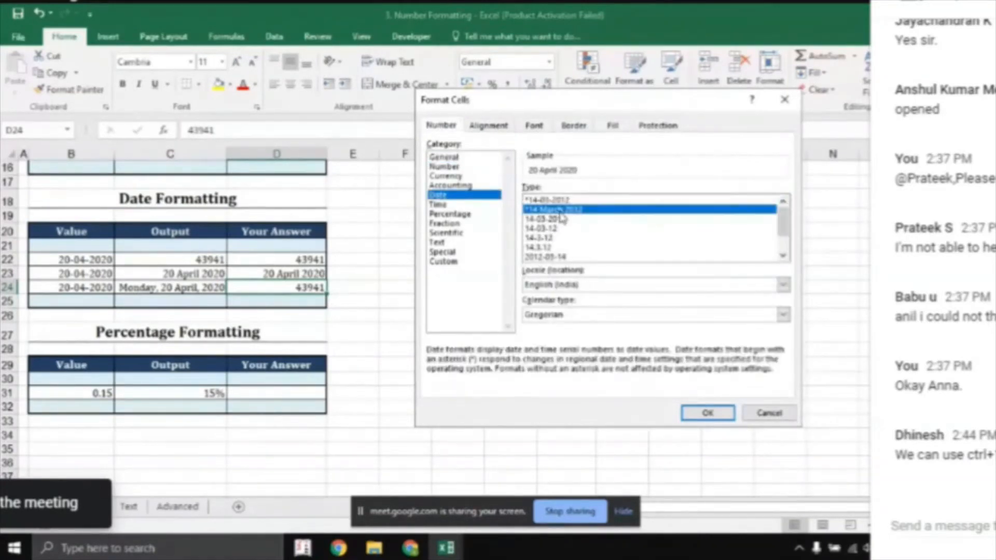
pyautogui.scroll(-1, 562, 216)
pyautogui.click(570, 257)
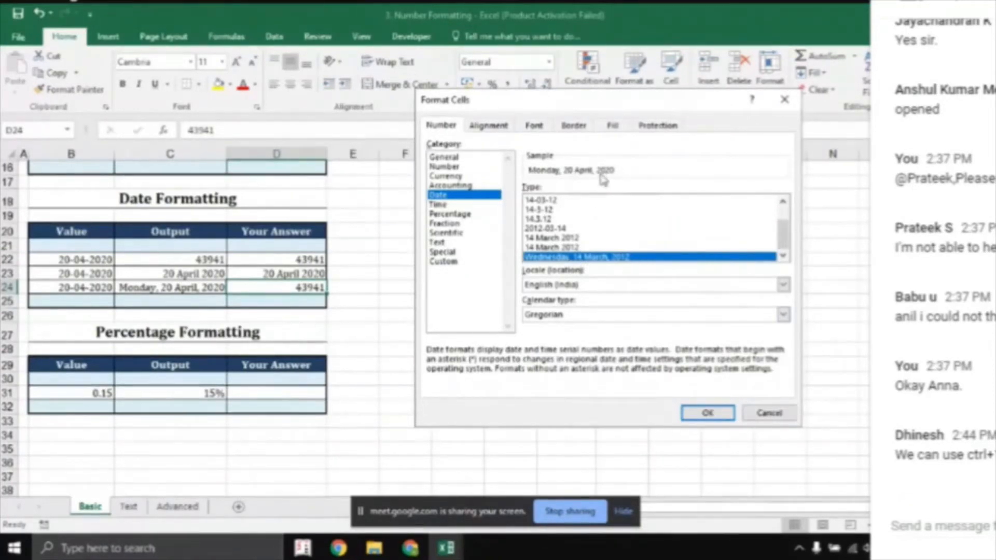
pyautogui.click(706, 414)
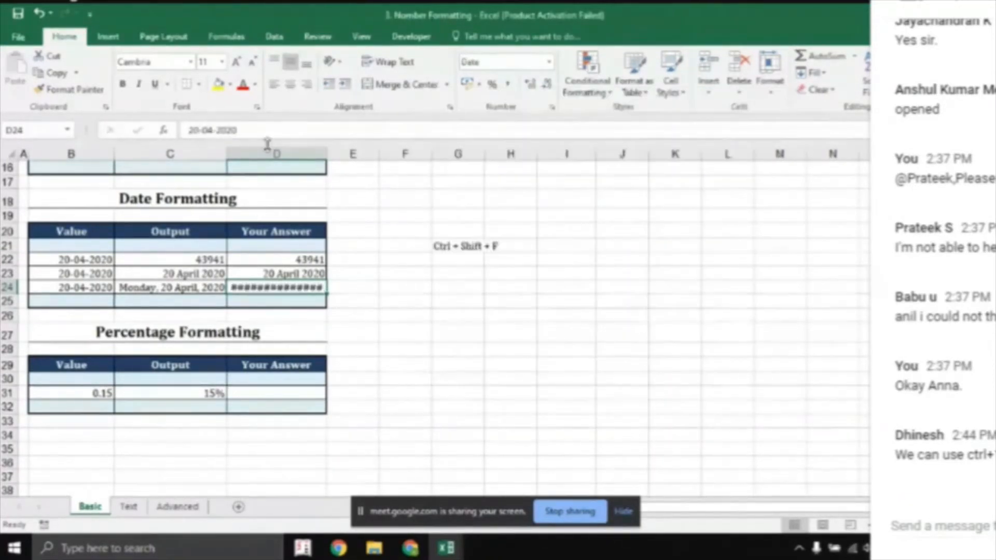
pyautogui.doubleClick(327, 152)
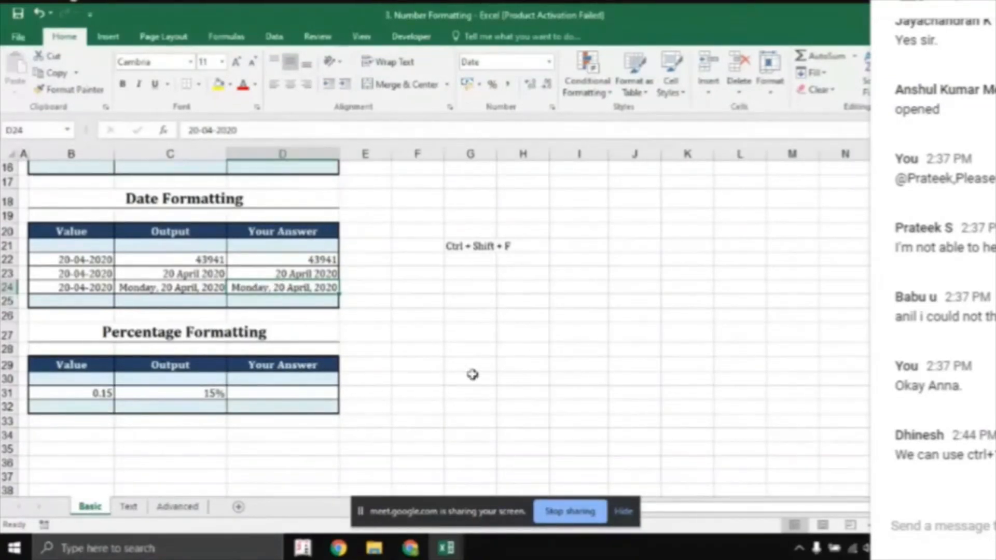
# Step: Enter the sample value 0.15 in cell F31 beside the Percentage Formatting table
pyautogui.scroll(-1, 215, 245)
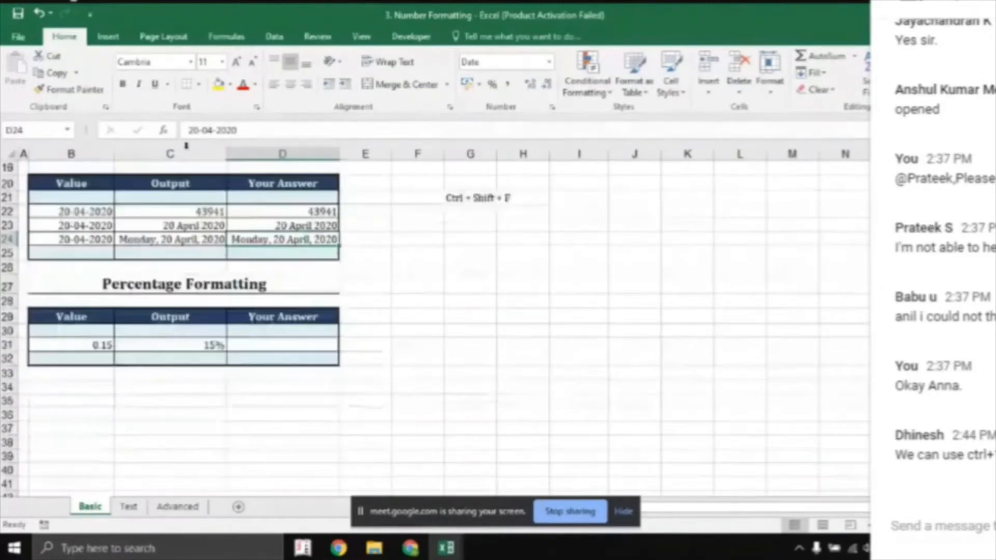
pyautogui.scroll(3, 228, 259)
pyautogui.scroll(-3, 244, 269)
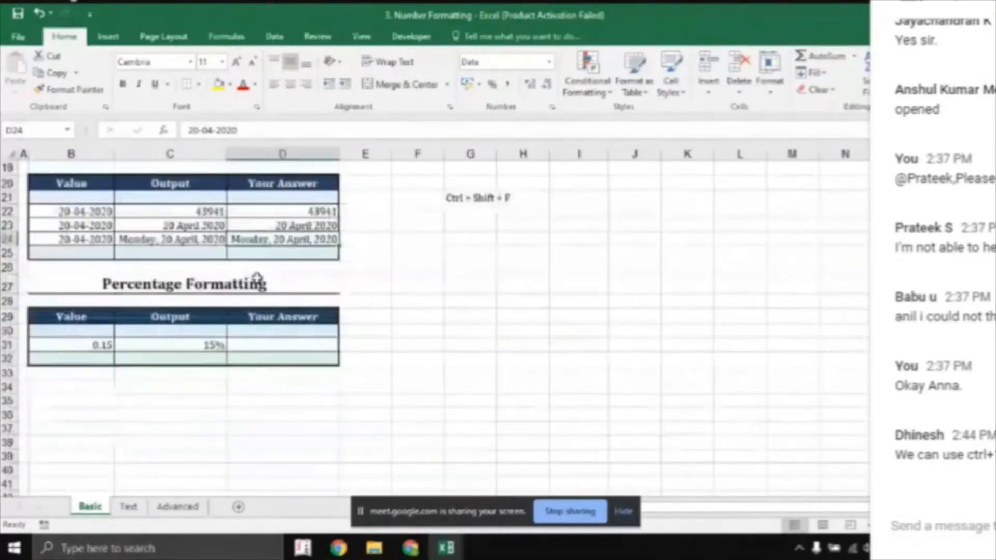
pyautogui.click(254, 280)
pyautogui.click(263, 312)
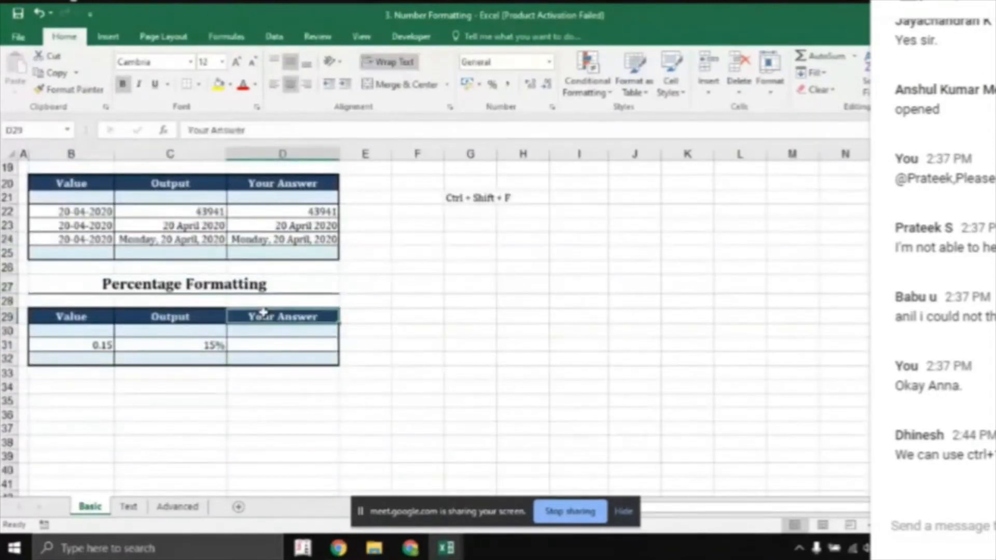
pyautogui.click(260, 341)
pyautogui.press('Left')
pyautogui.press('Left')
pyautogui.press('Right')
pyautogui.press('Right')
pyautogui.press('Right')
pyautogui.press('Right')
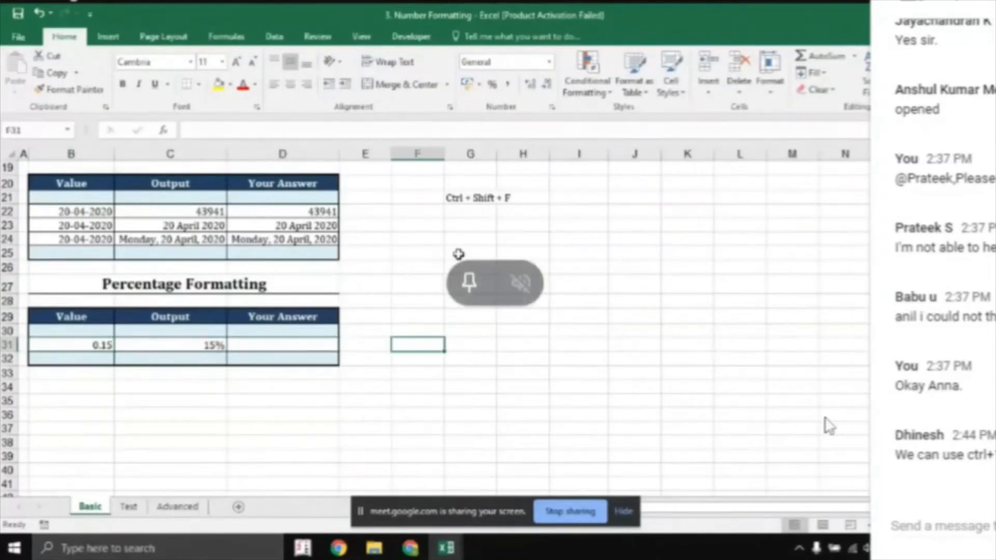
pyautogui.click(826, 420)
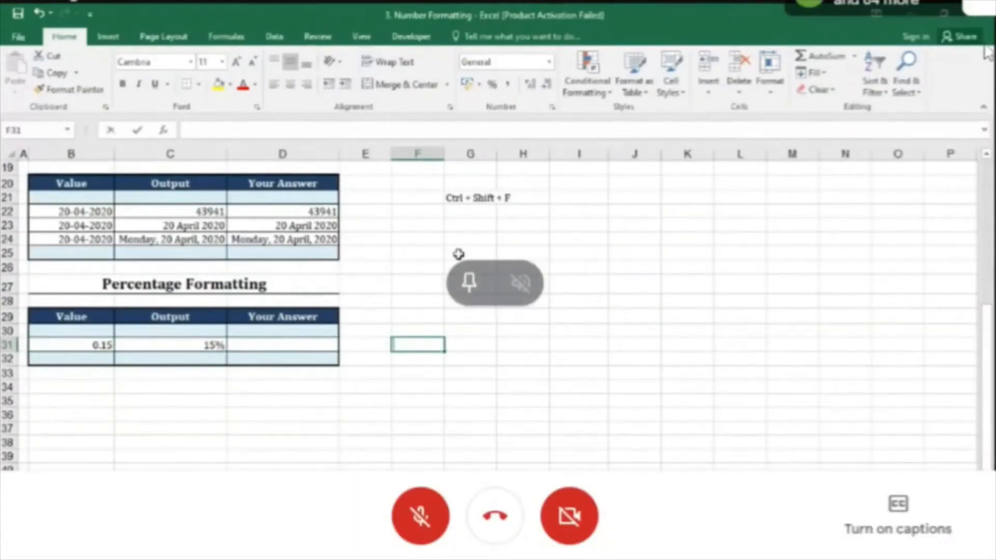
pyautogui.write('0.15')
pyautogui.hotkey('ctrl', 'Return')
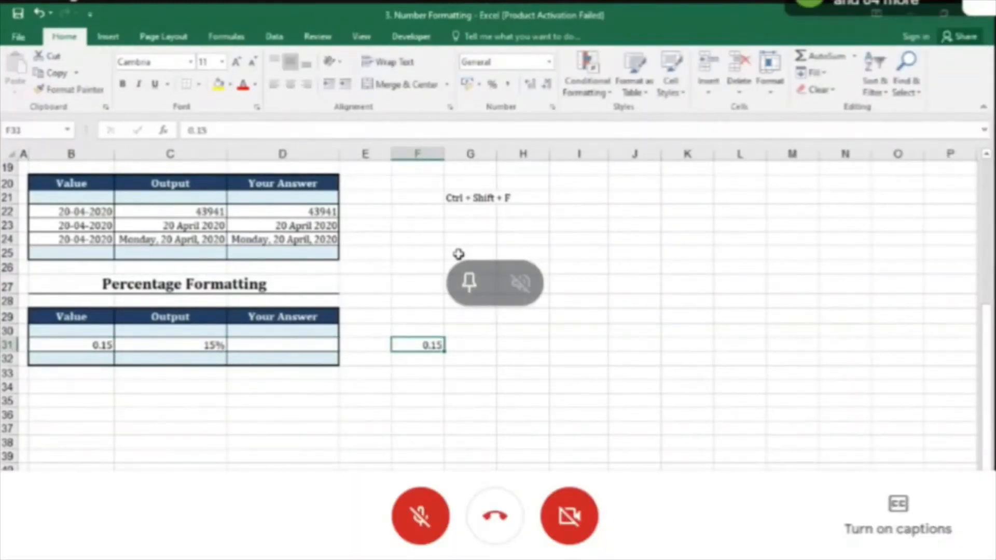
# Step: Edit the sample value in cell F31 so that it reads 15%
pyautogui.press('F2')
pyautogui.press('Left')
pyautogui.press('Left')
pyautogui.hotkey('shift', 'Home')
pyautogui.press('Delete')
pyautogui.hotkey('ctrl', 'Return')
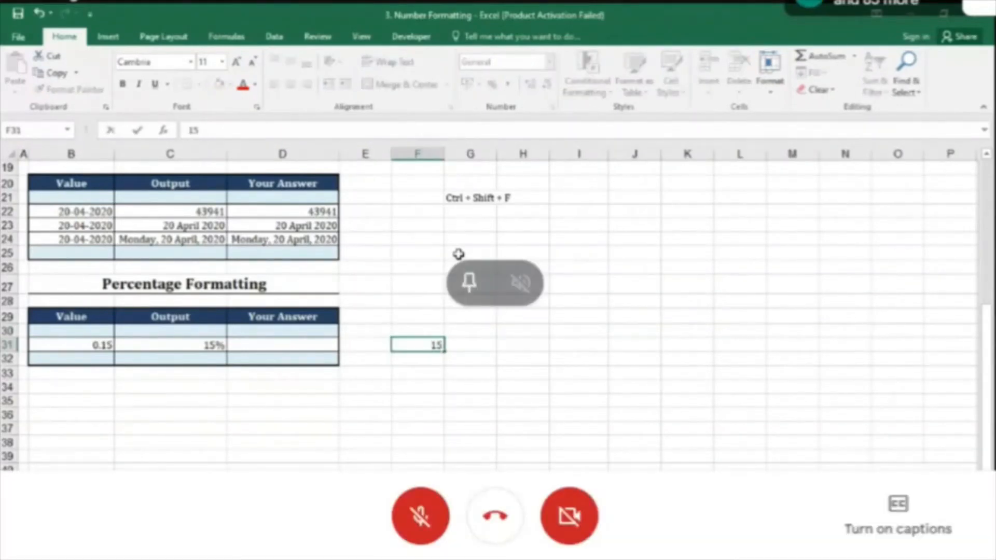
pyautogui.write('%')
pyautogui.hotkey('ctrl', 'Return')
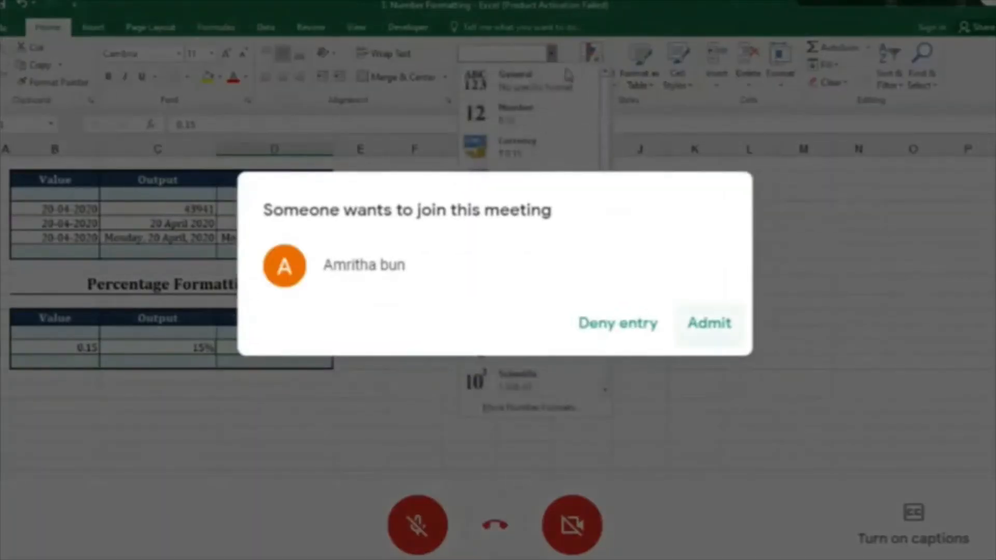
# Step: Admit the waiting participant to the Google Meet session
pyautogui.click(709, 322)
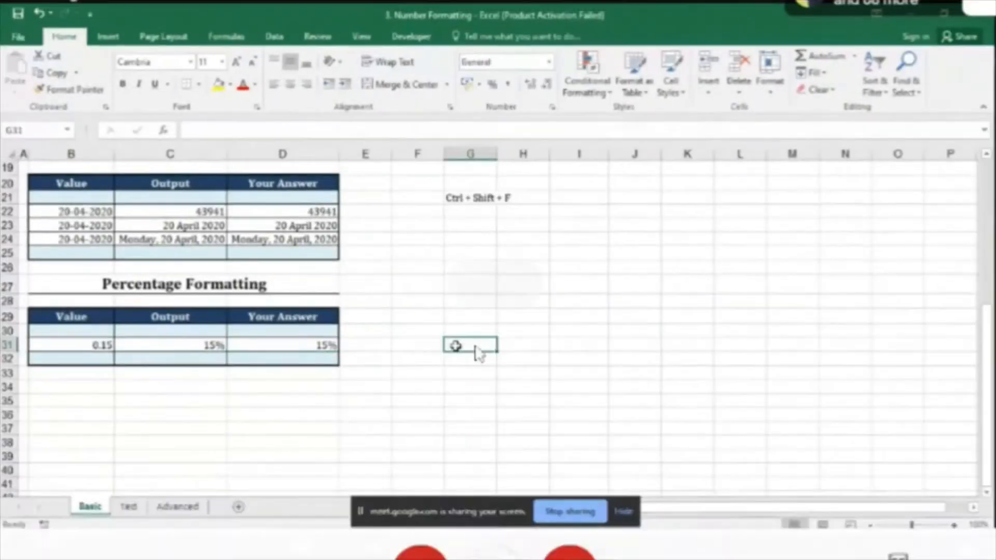
# Step: Note the percentage shortcut Ctrl + Shift + 5 in cell G31 beside the Percentage Formatting table
pyautogui.write('Ctrl + Shift')
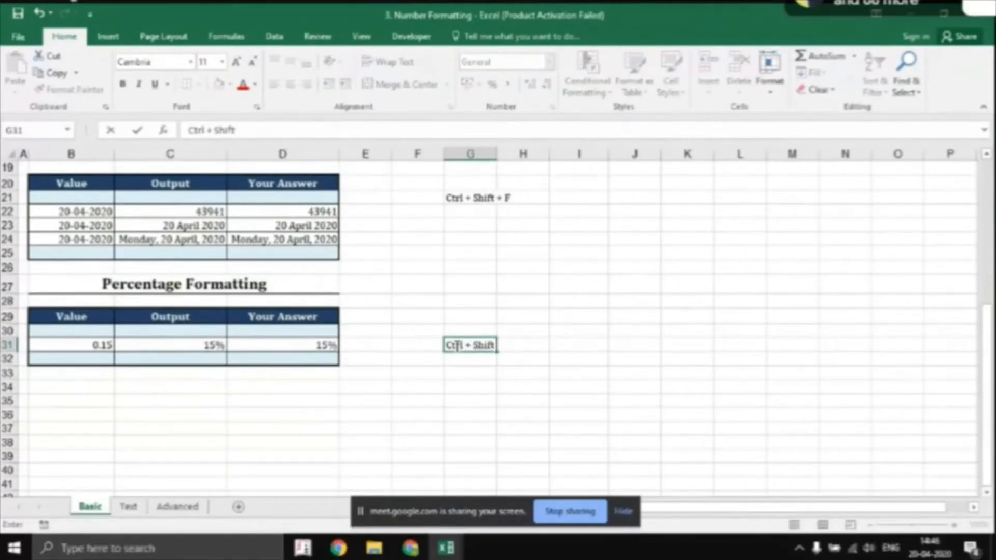
pyautogui.write(' + 5')
pyautogui.press('Tab')
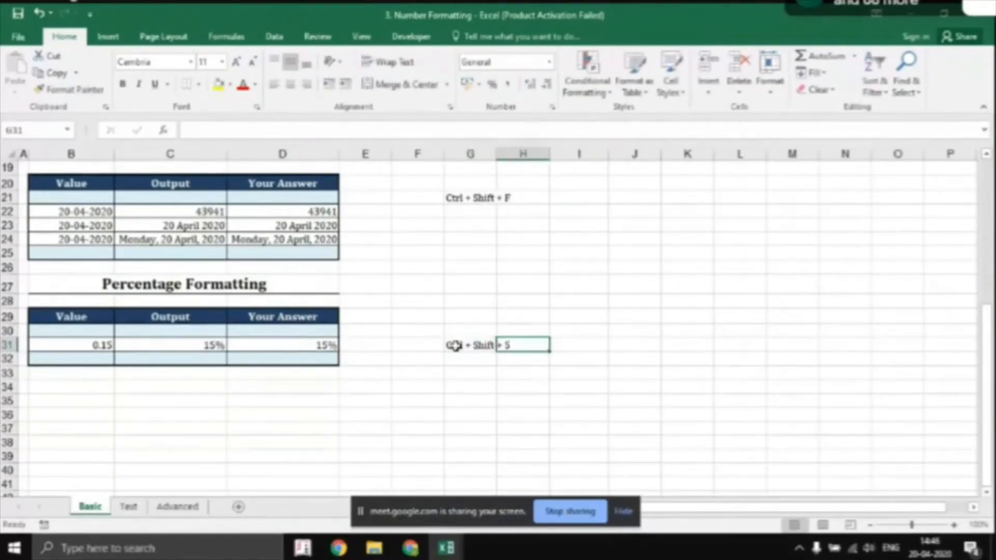
pyautogui.hotkey('ctrl', 'Left')
pyautogui.hotkey('ctrl', 'Left')
pyautogui.hotkey('ctrl', 'Left')
pyautogui.hotkey('ctrl', 'Left')
pyautogui.hotkey('ctrl', 'Up')
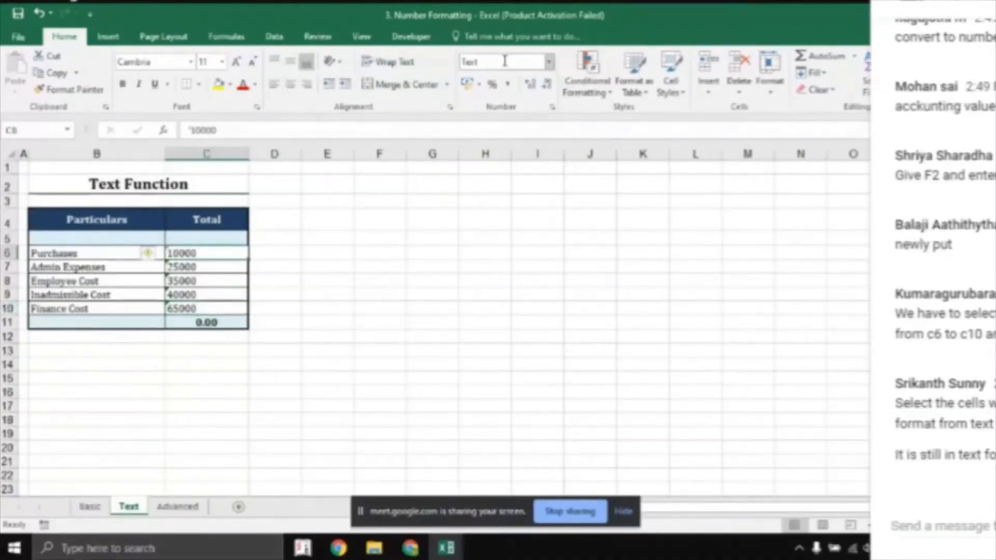
# Step: On the Text sheet, check how C6 is stored and apply the Number format to the amounts in C6:C10
pyautogui.click(191, 130)
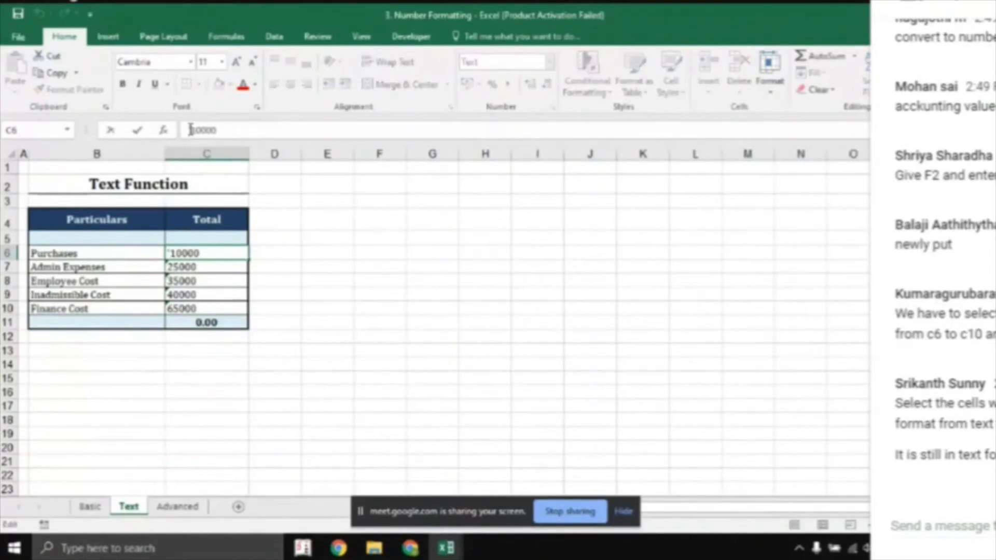
pyautogui.press('Escape')
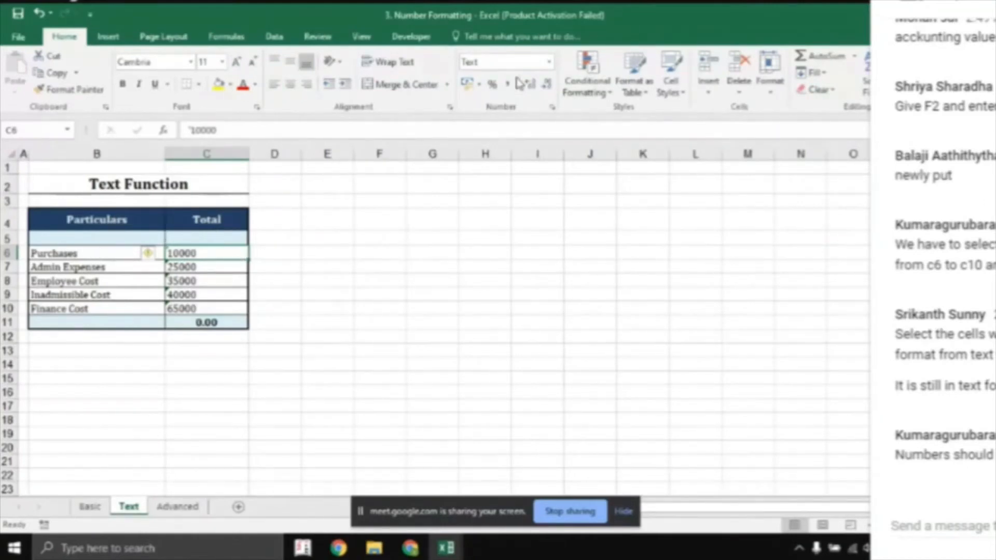
pyautogui.moveTo(201, 255); pyautogui.dragTo(195, 311)
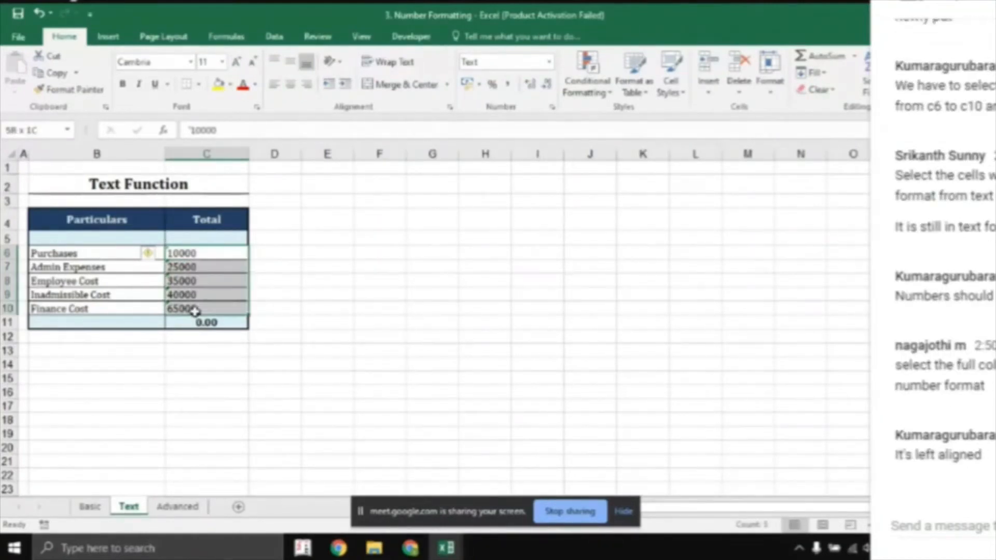
pyautogui.click(239, 323)
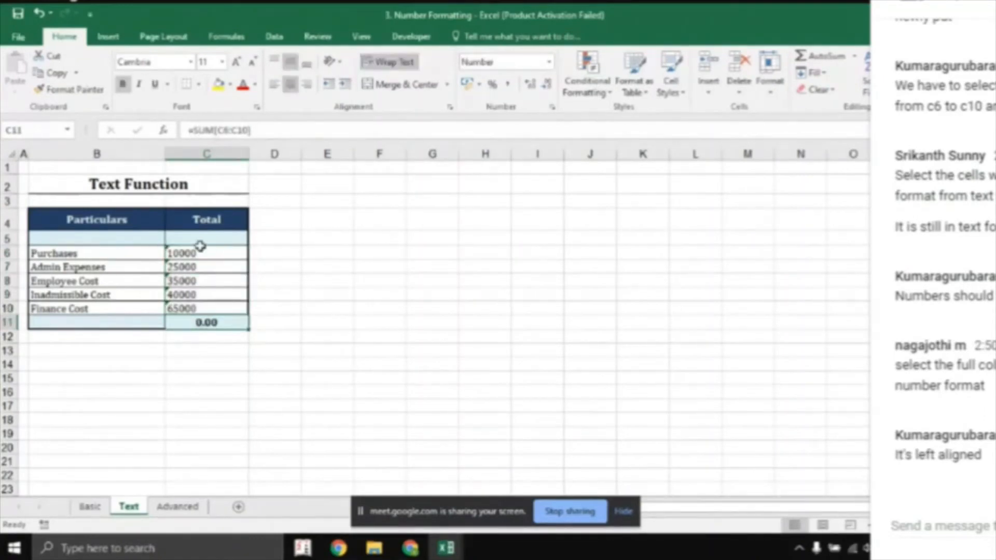
pyautogui.moveTo(198, 253); pyautogui.dragTo(186, 309)
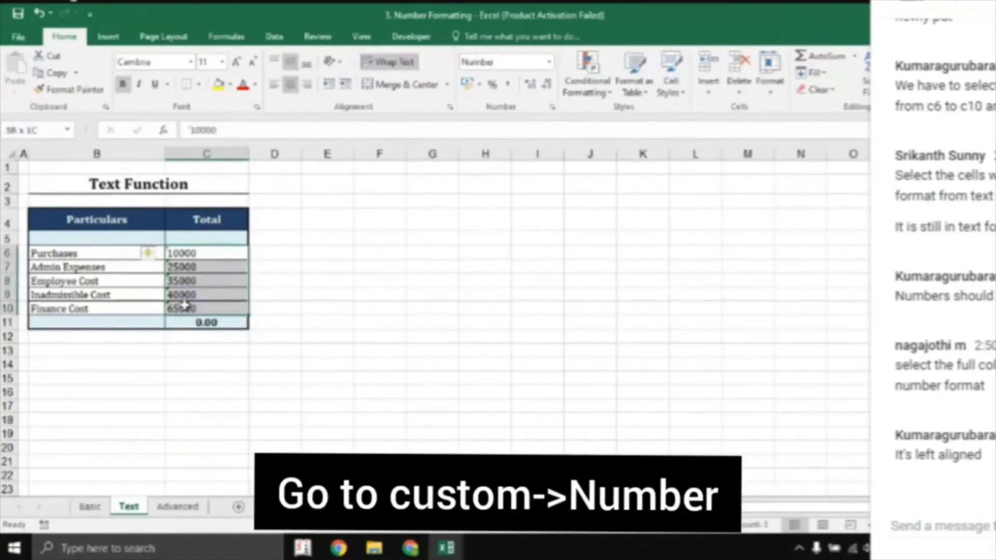
pyautogui.click(549, 62)
pyautogui.click(515, 118)
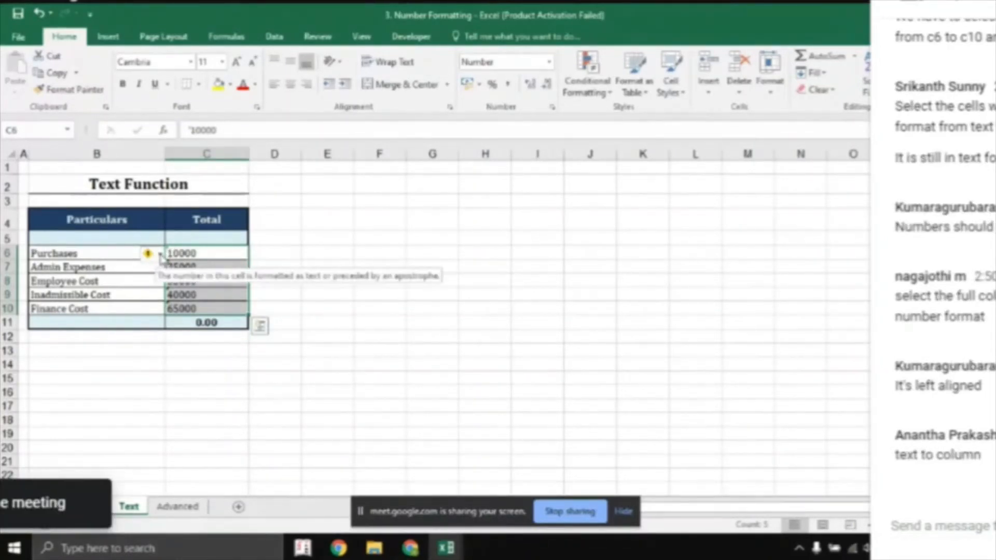
# Step: Try converting the text-stored amounts in C6:C10 to numbers, check the total's formula in C11, and undo the conversion
pyautogui.click(160, 254)
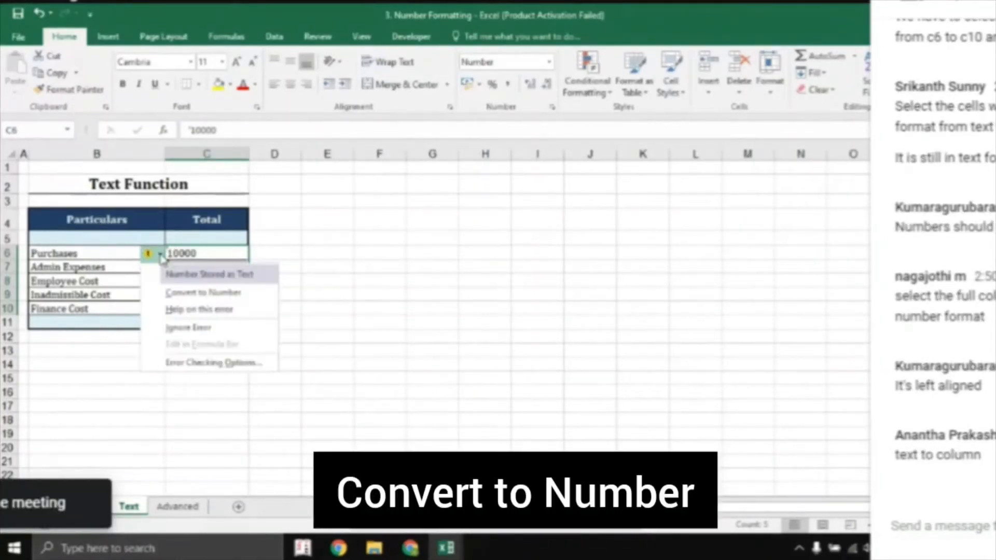
pyautogui.click(201, 294)
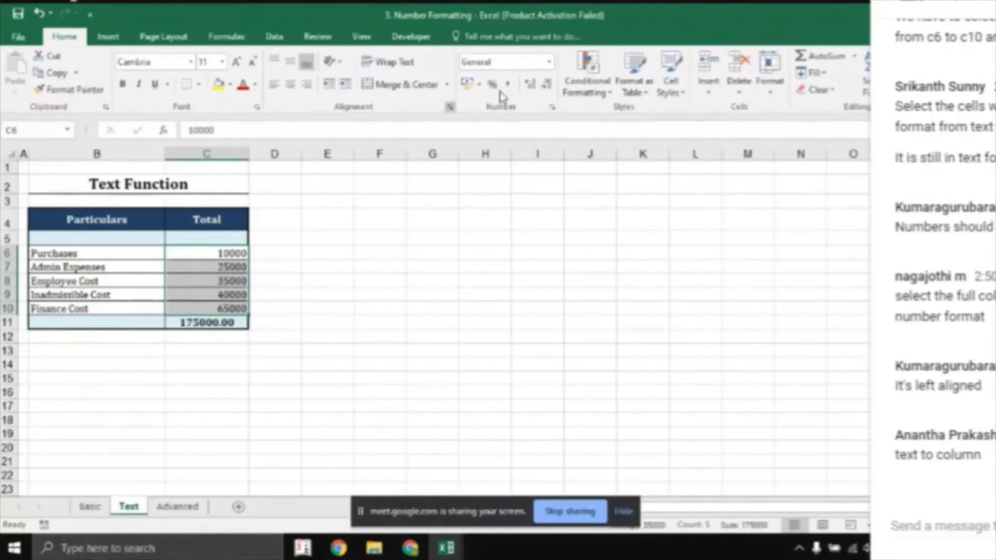
pyautogui.click(187, 324)
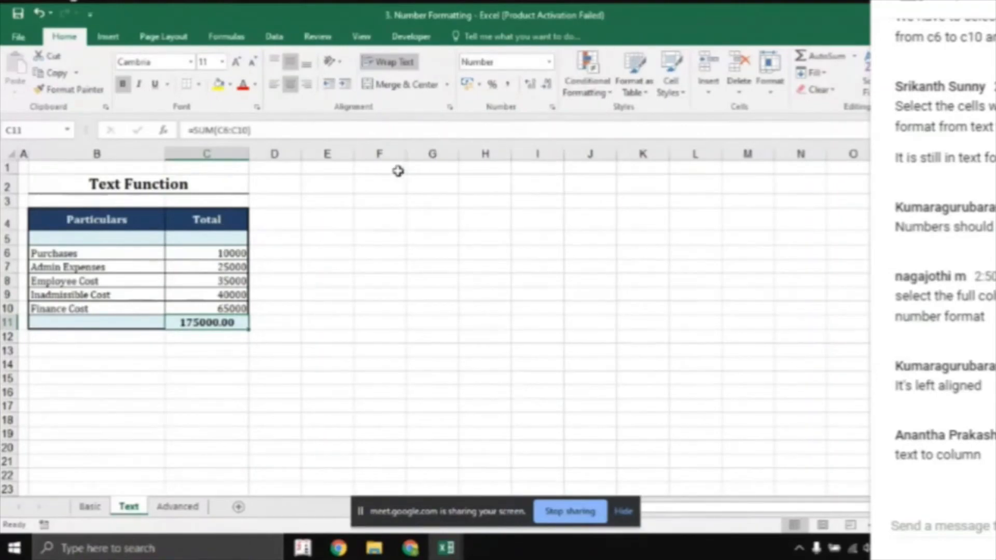
pyautogui.hotkey('ctrl', 'z')
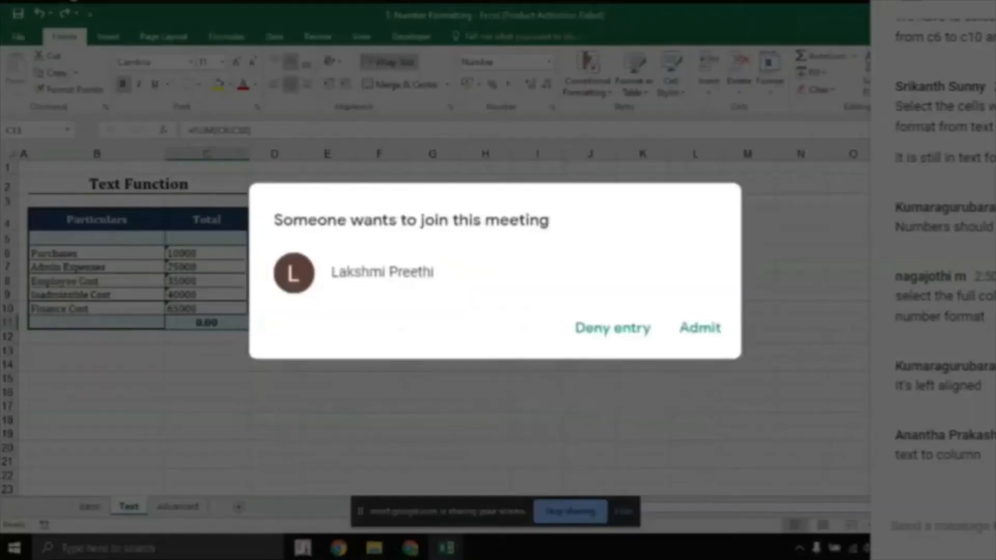
# Step: Admit the waiting meeting participant and enter the formula +VALUE(C6) in cell F6
pyautogui.click(379, 253)
pyautogui.click(602, 331)
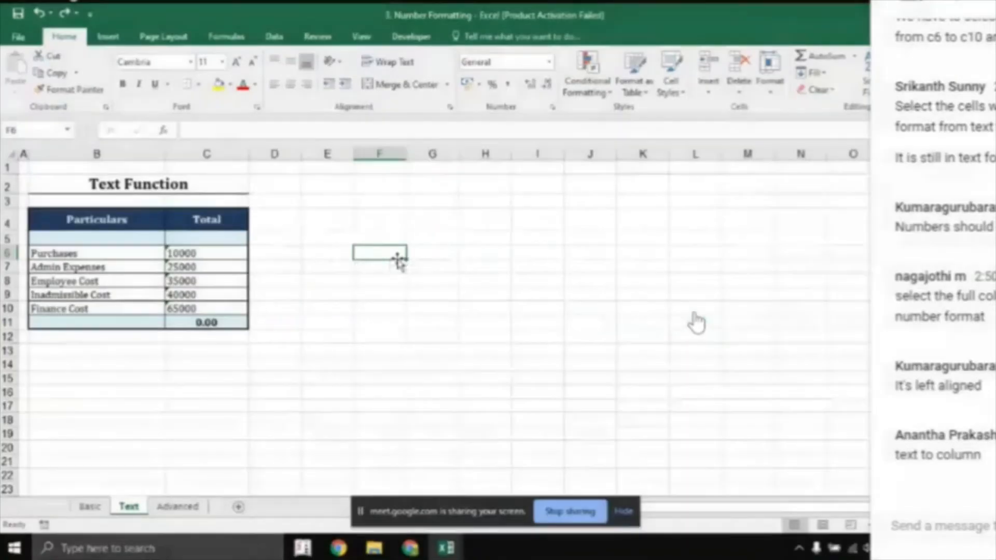
pyautogui.write('=valu')
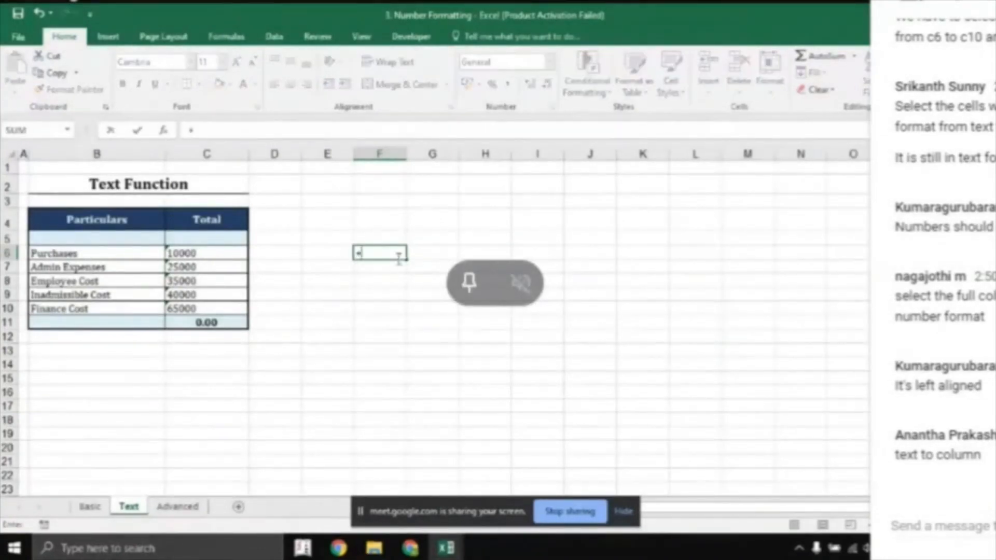
pyautogui.click(962, 15)
pyautogui.write('e')
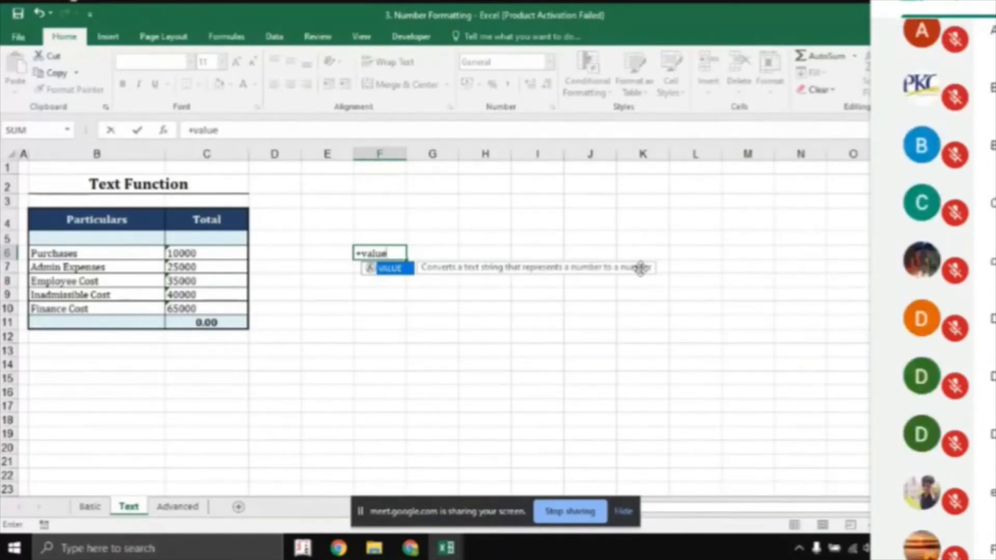
pyautogui.press('Tab')
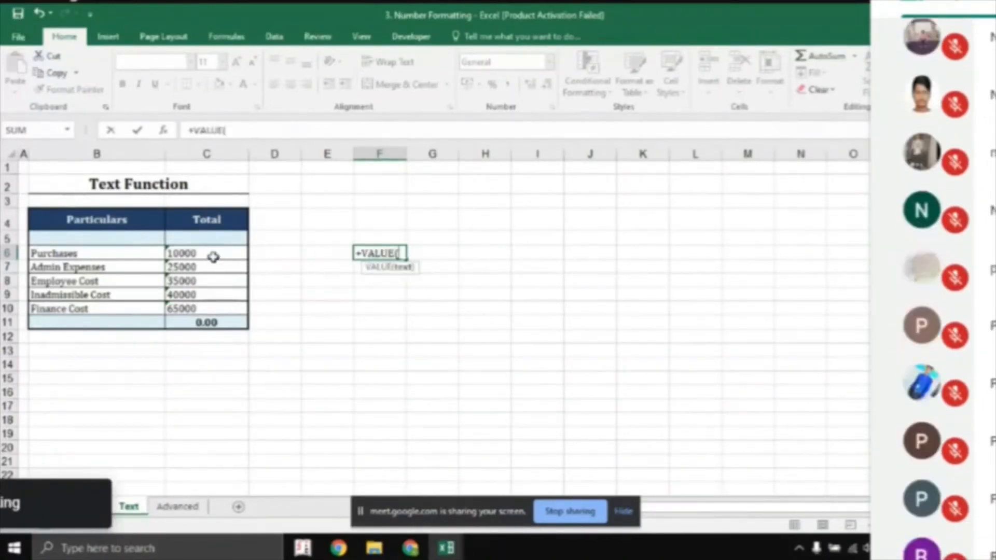
pyautogui.click(214, 257)
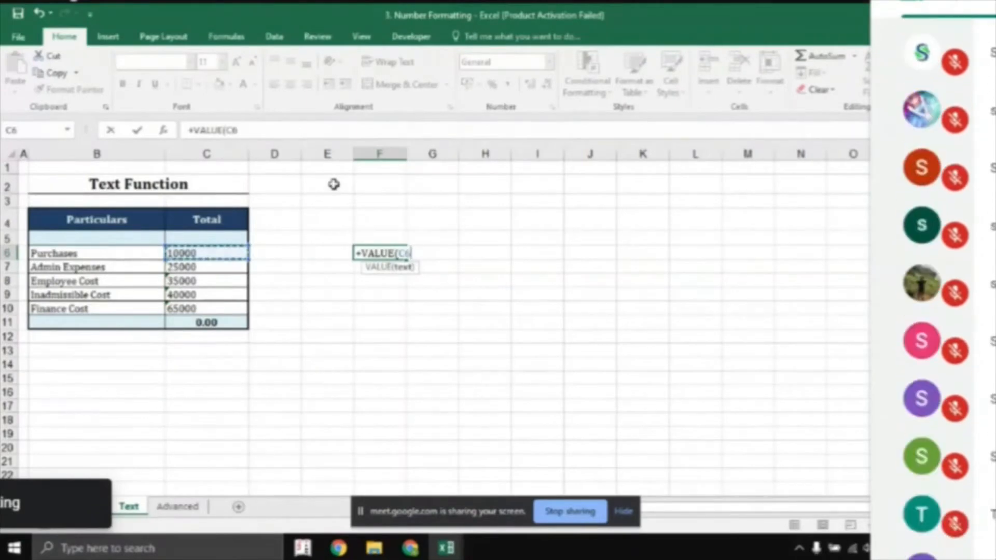
pyautogui.write(')')
pyautogui.scroll(-4, 934, 288)
pyautogui.press('Return')
# Step: Copy the VALUE formula from F6 into F7:F10 and remove the pasted cells again
pyautogui.press('Left')
pyautogui.press('Left')
pyautogui.press('Left')
pyautogui.press('Down')
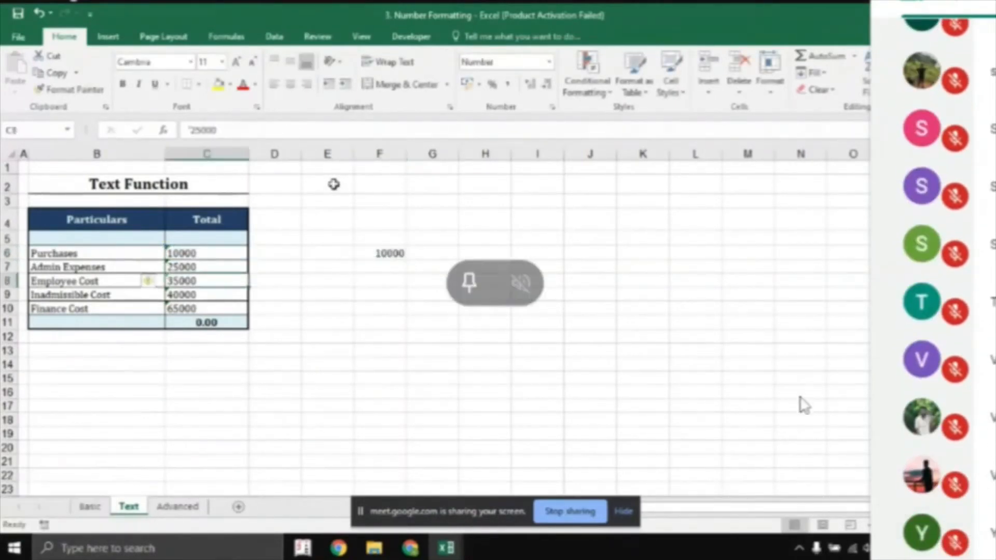
pyautogui.press('Down')
pyautogui.press('Down')
pyautogui.click(791, 396)
pyautogui.press('Right')
pyautogui.press('Right')
pyautogui.press('Right')
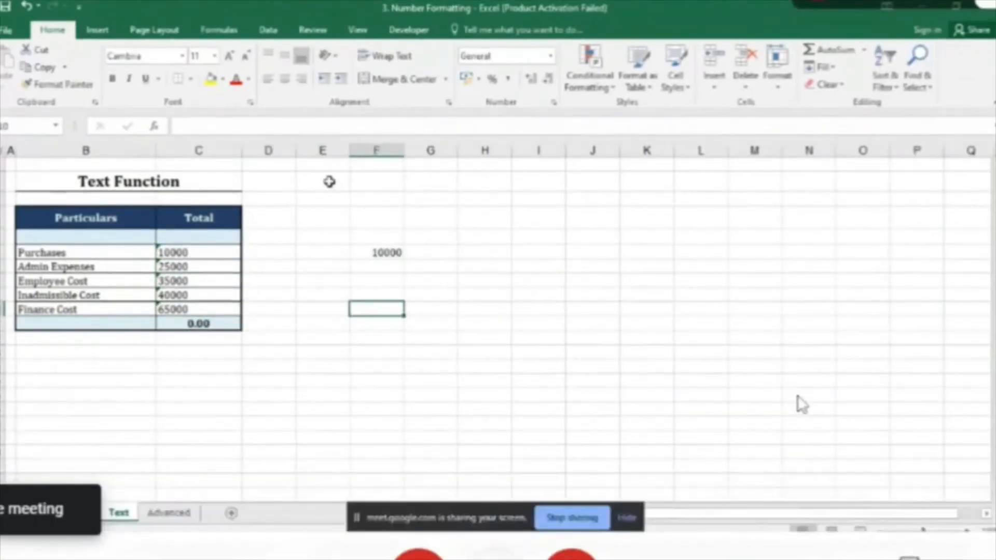
pyautogui.press('Up')
pyautogui.press('Up')
pyautogui.press('Up')
pyautogui.press('Up')
pyautogui.hotkey('ctrl', 'c')
pyautogui.press('Down')
pyautogui.hotkey('shift', 'Down')
pyautogui.hotkey('shift', 'Down')
pyautogui.hotkey('shift', 'Down')
pyautogui.hotkey('ctrl', 'v')
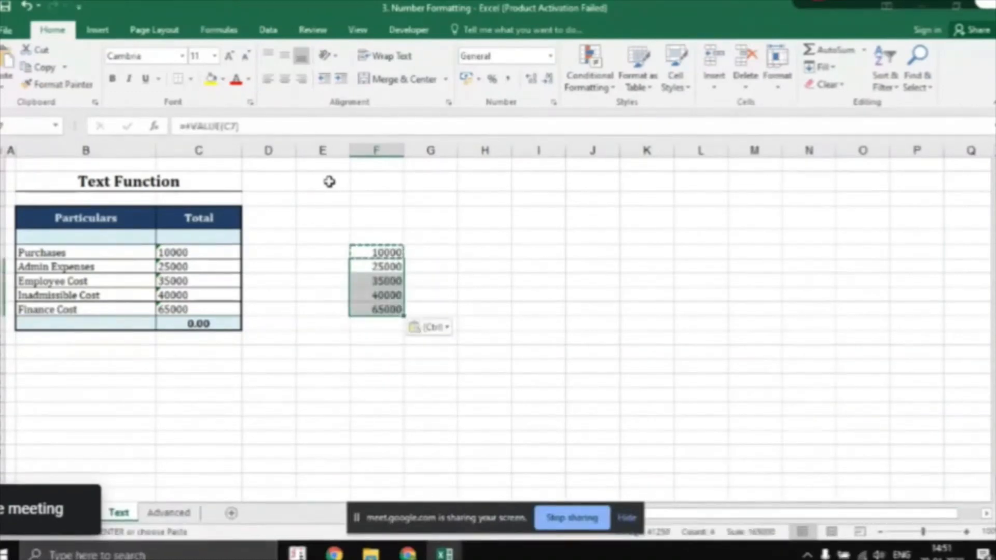
pyautogui.press('Delete')
# Step: Fill F6:F10 with the copied VALUE formula, selecting the range upward from the row of the last amount
pyautogui.press('Left')
pyautogui.press('Left')
pyautogui.press('Left')
pyautogui.press('Down')
pyautogui.press('Down')
pyautogui.press('Down')
pyautogui.press('Right')
pyautogui.press('Right')
pyautogui.press('Right')
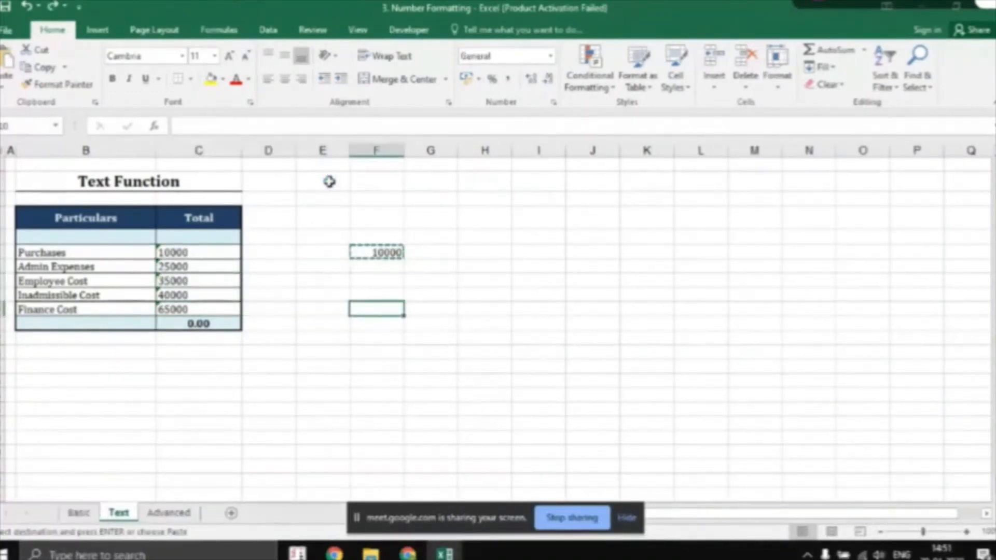
pyautogui.hotkey('shift', 'Up')
pyautogui.hotkey('shift', 'Up')
pyautogui.hotkey('shift', 'Up')
pyautogui.hotkey('shift', 'Up')
pyautogui.press('Return')
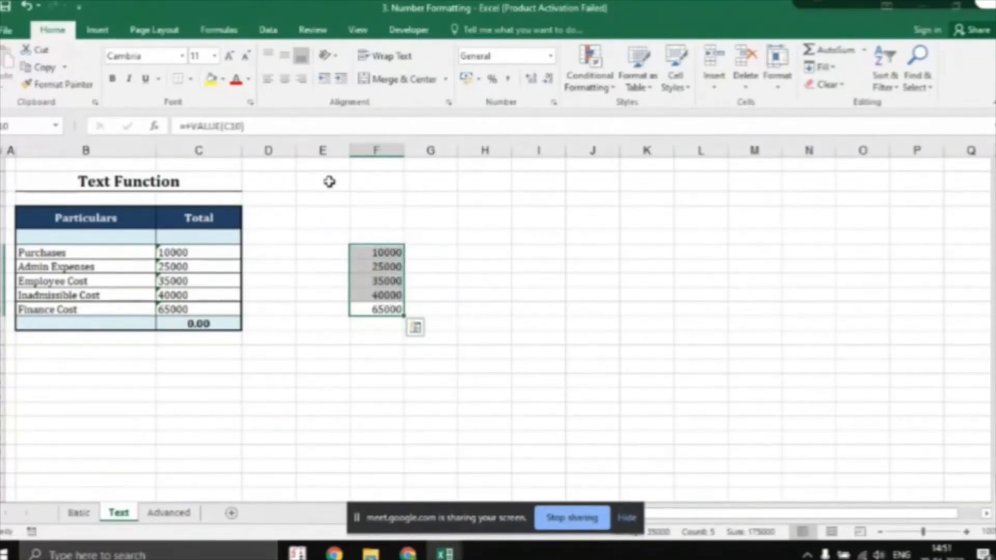
# Step: Total the converted values F6:F10 with an AutoSum formula in cell F11
pyautogui.press('Left')
pyautogui.press('Right')
pyautogui.press('Down')
pyautogui.hotkey('alt', '=')
pyautogui.press('Return')
pyautogui.press('Up')
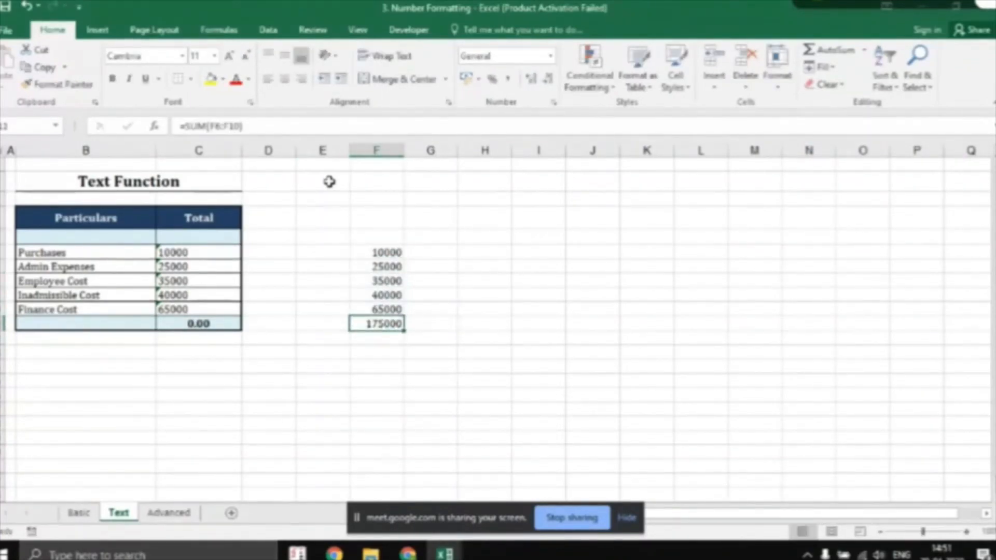
# Step: Clear the helper values in F6:F11 and convert the text-stored amounts in C6:C10 to numbers
pyautogui.hotkey('ctrl', 'shift', 'Up')
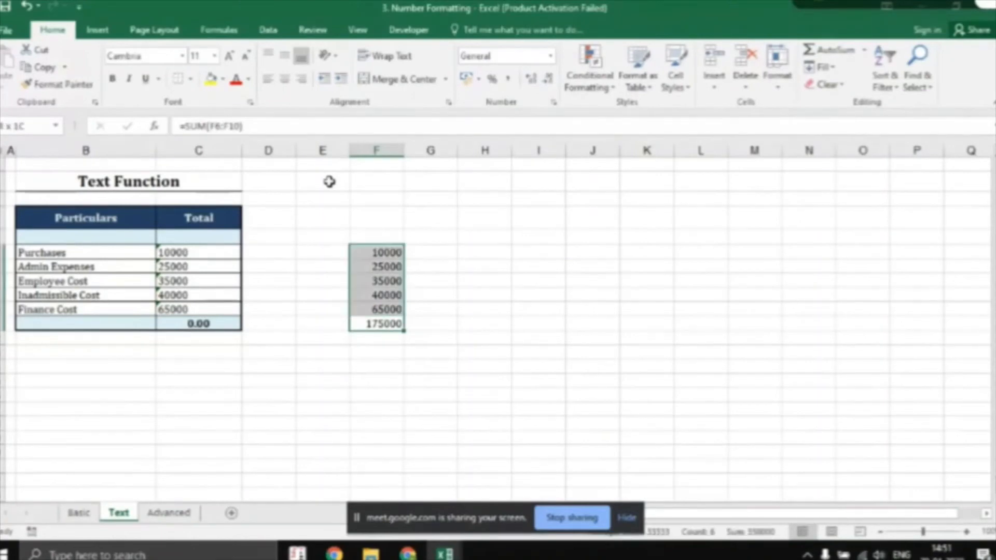
pyautogui.press('Delete')
pyautogui.hotkey('ctrl', 'Left')
pyautogui.hotkey('ctrl', 'shift', 'Up')
pyautogui.press('Return')
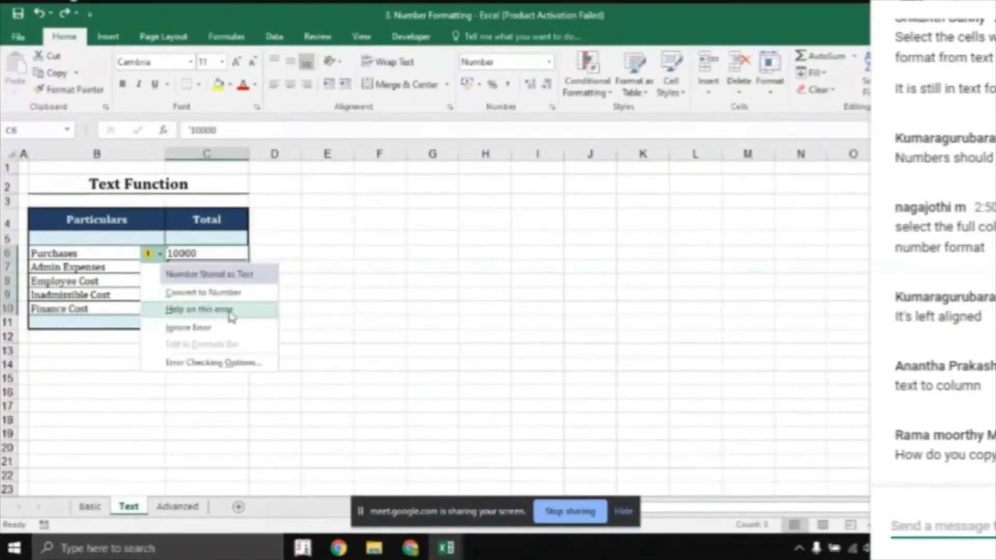
pyautogui.click(204, 292)
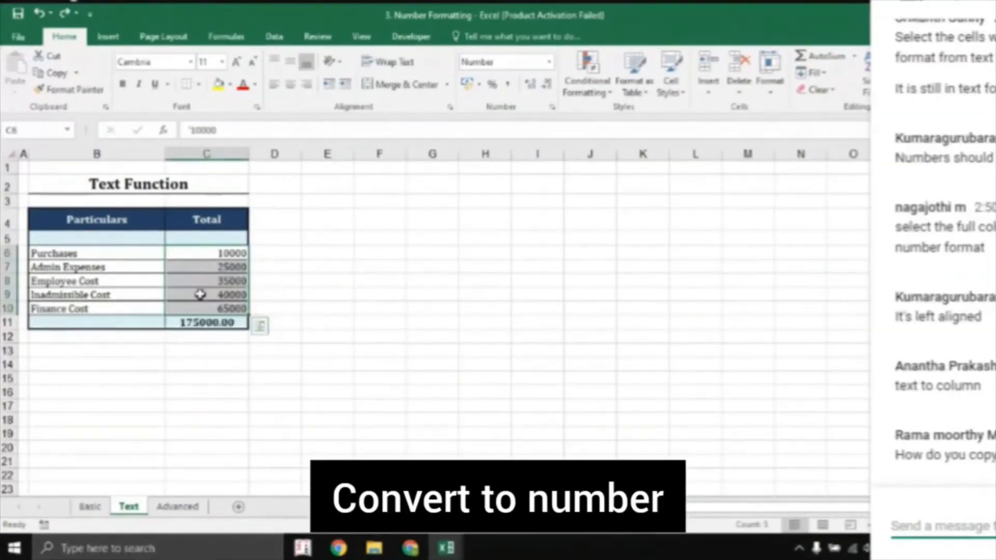
pyautogui.moveTo(227, 253); pyautogui.dragTo(236, 312)
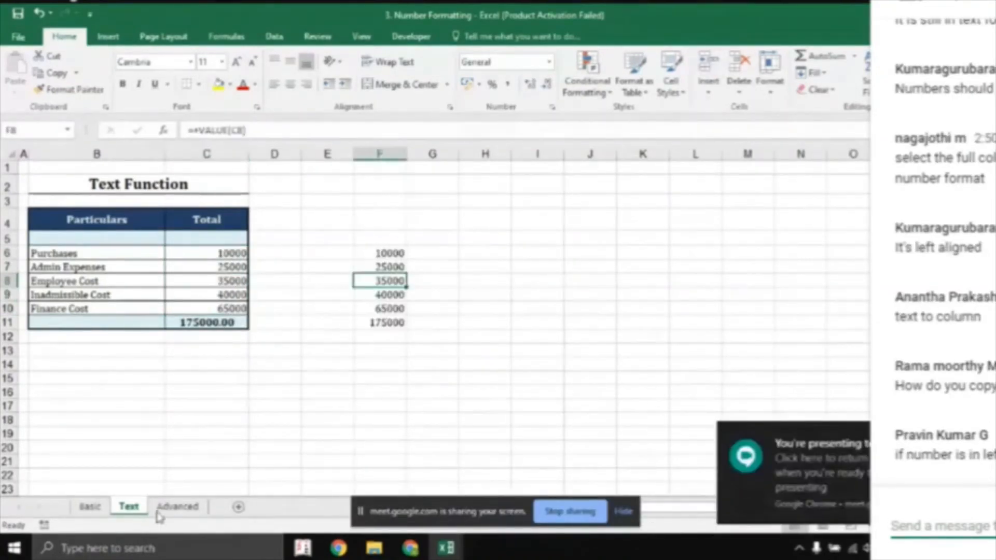
# Step: Open the Advanced sheet and examine the Formatting Syntax heading and the Hide cell value output in C6
pyautogui.click(163, 509)
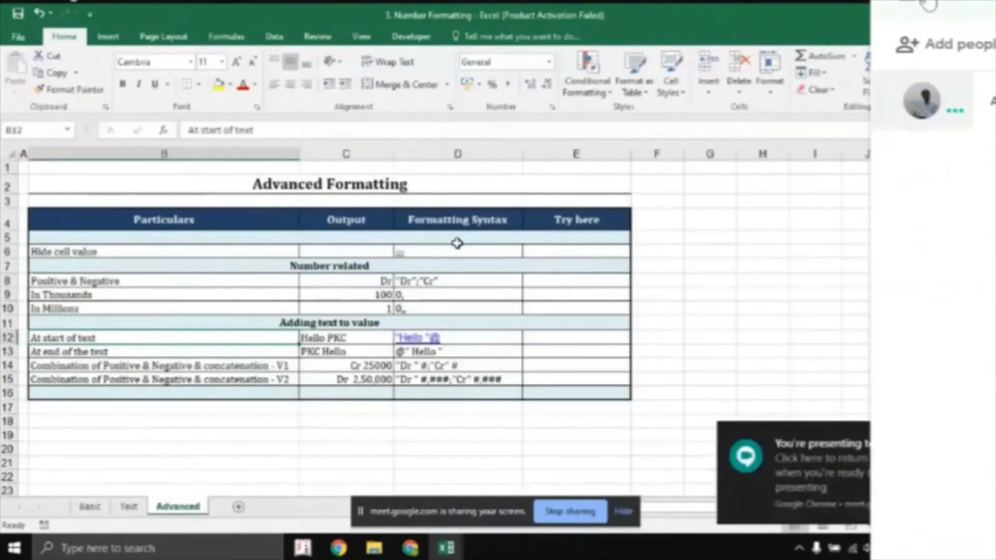
pyautogui.click(455, 220)
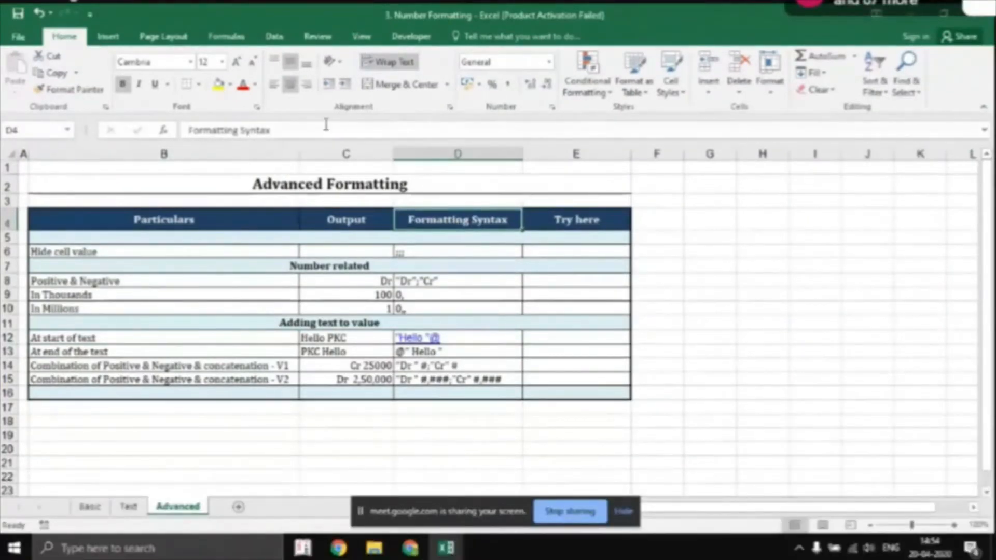
pyautogui.click(362, 261)
pyautogui.click(357, 250)
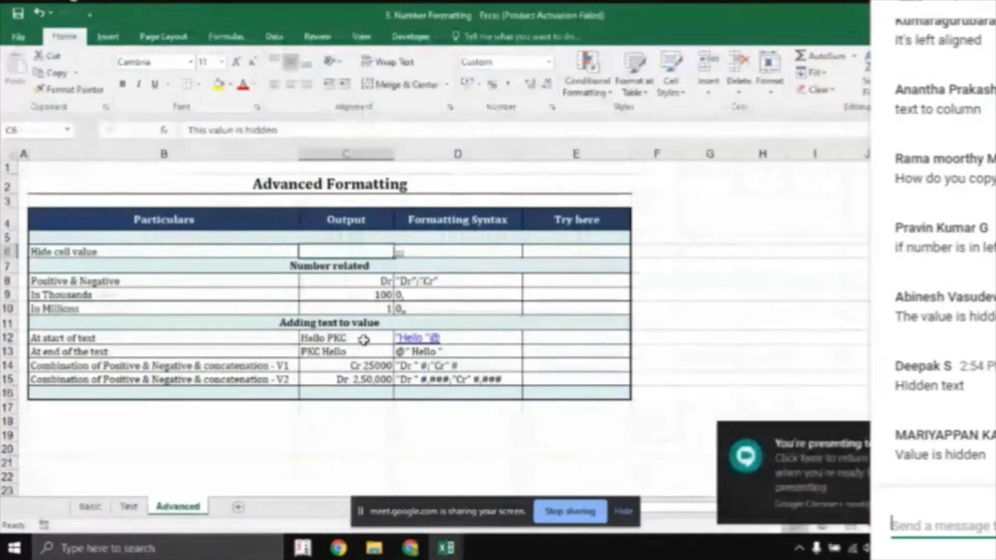
# Step: Enter the sample text DSGHDGSHGDGSHGD in cell H6 of the Advanced sheet
pyautogui.click(761, 252)
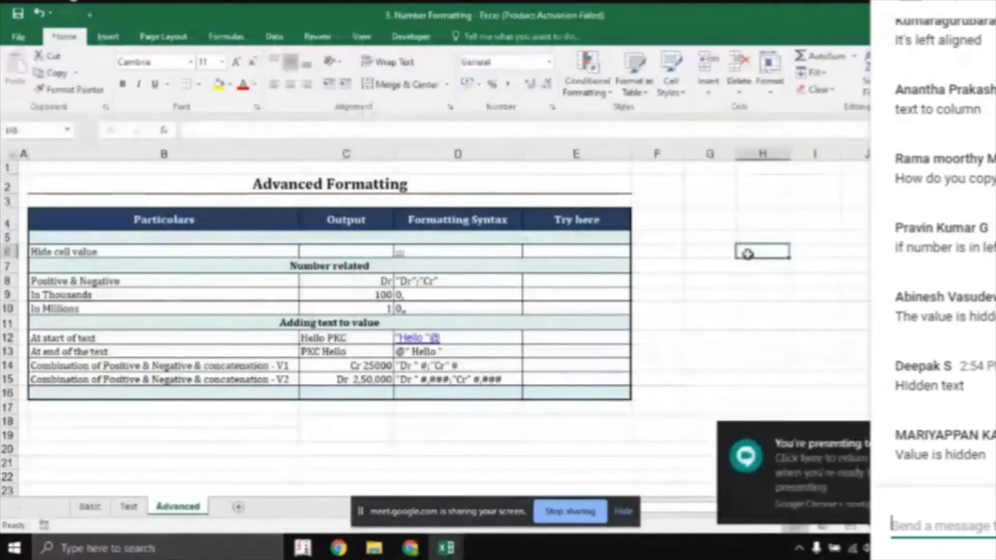
pyautogui.write('DSGHDGSHGDGSHGD')
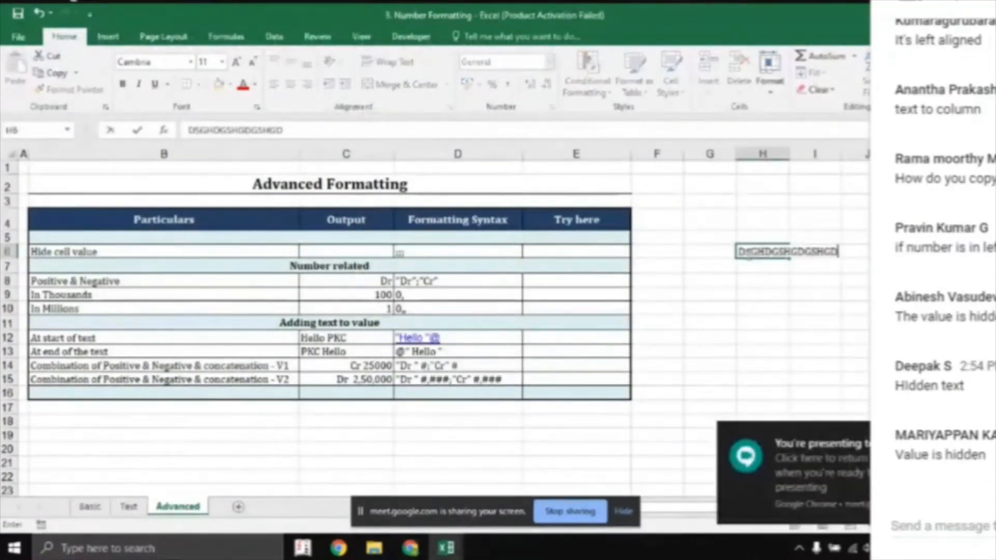
pyautogui.hotkey('ctrl', 'Return')
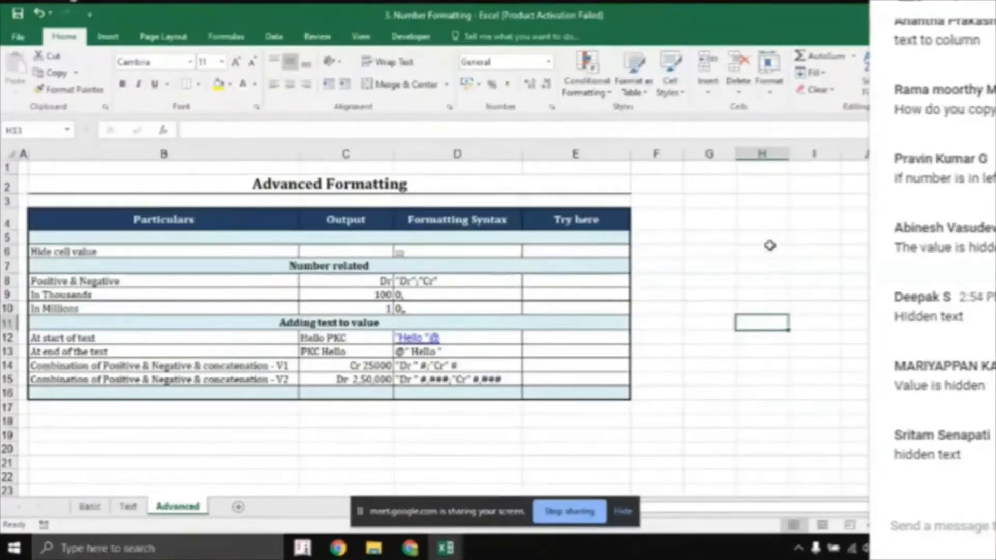
pyautogui.moveTo(223, 257); pyautogui.dragTo(389, 252)
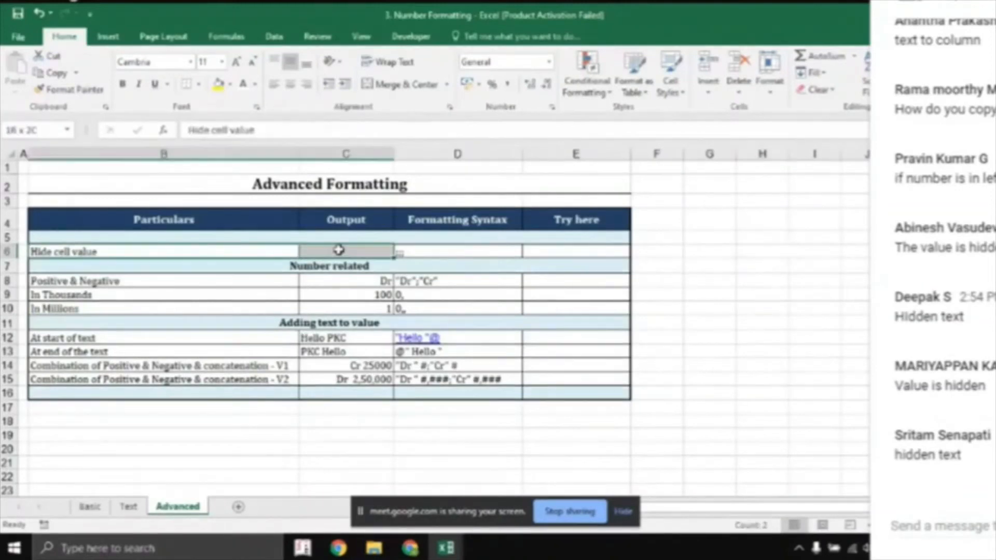
pyautogui.moveTo(757, 264); pyautogui.dragTo(825, 265)
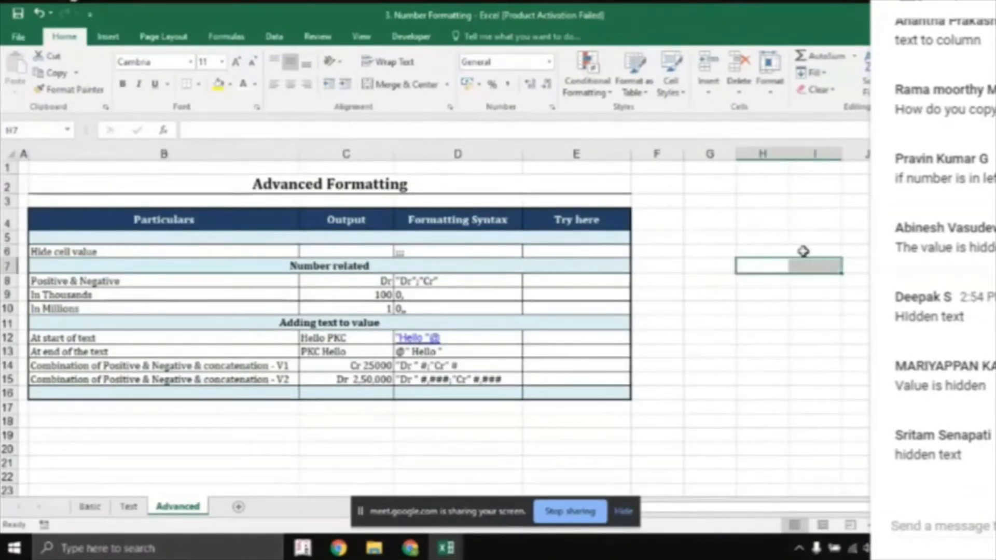
pyautogui.press('Down')
pyautogui.moveTo(788, 152); pyautogui.dragTo(791, 152)
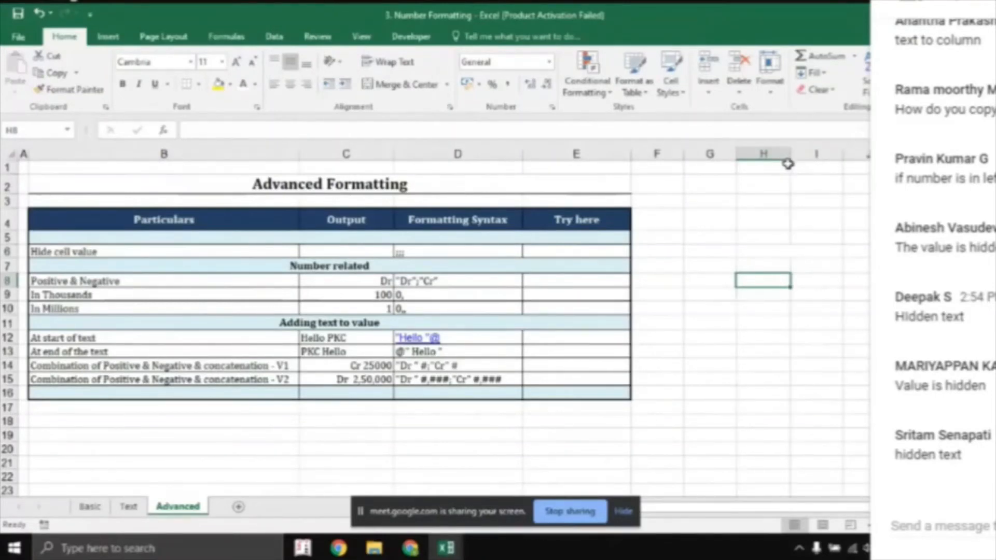
# Step: Fill cells H6 and I6 with red so the white sample text shows against the background
pyautogui.click(768, 251)
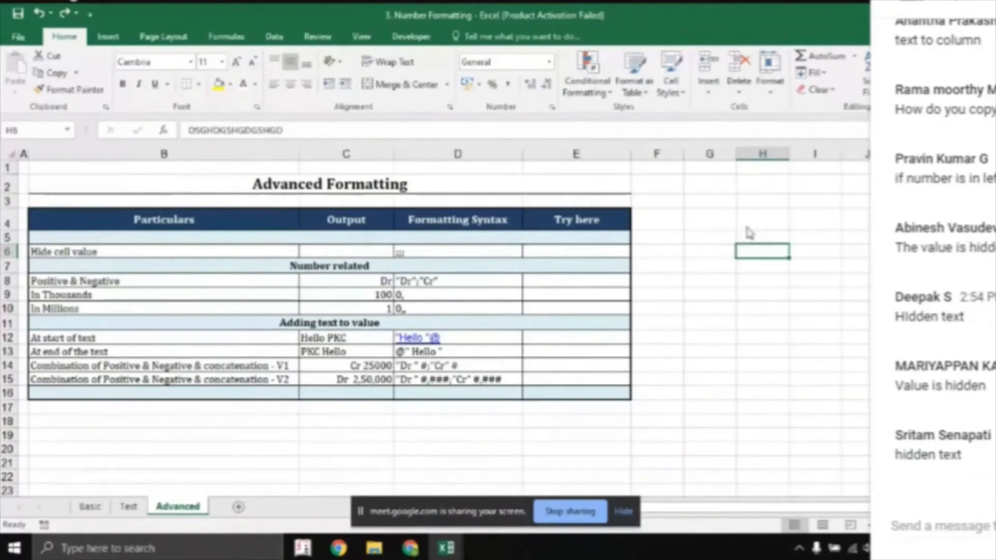
pyautogui.hotkey('alt', 'h')
pyautogui.press('h')
pyautogui.press('Down')
pyautogui.press('Down')
pyautogui.press('Down')
pyautogui.press('Down')
pyautogui.press('Down')
pyautogui.press('Down')
pyautogui.press('Right')
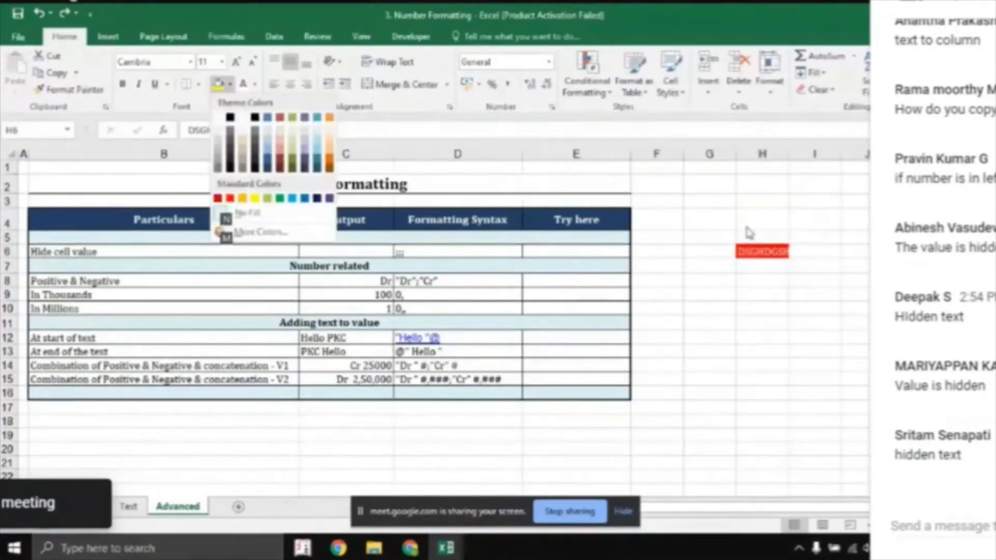
pyautogui.press('Return')
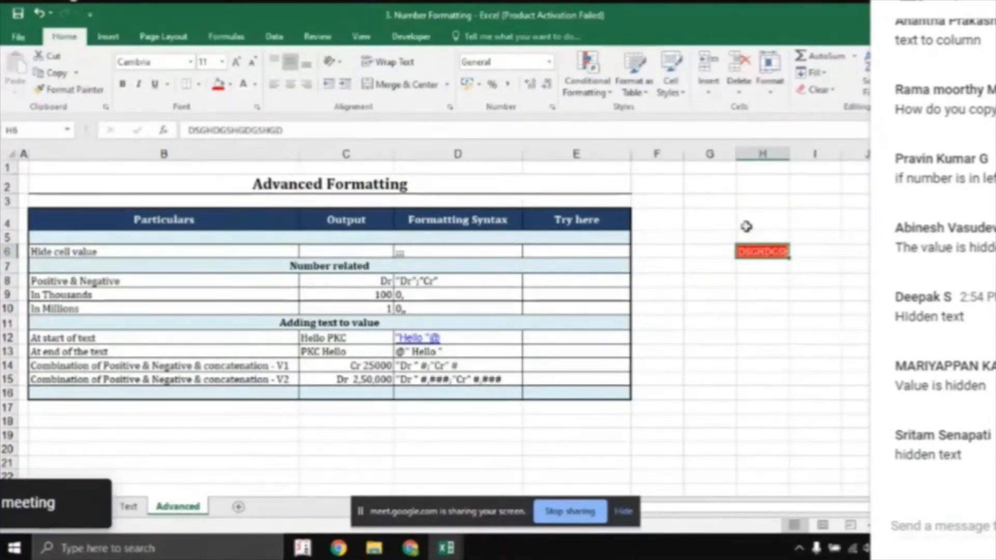
pyautogui.hotkey('shift', 'Right')
pyautogui.click(219, 85)
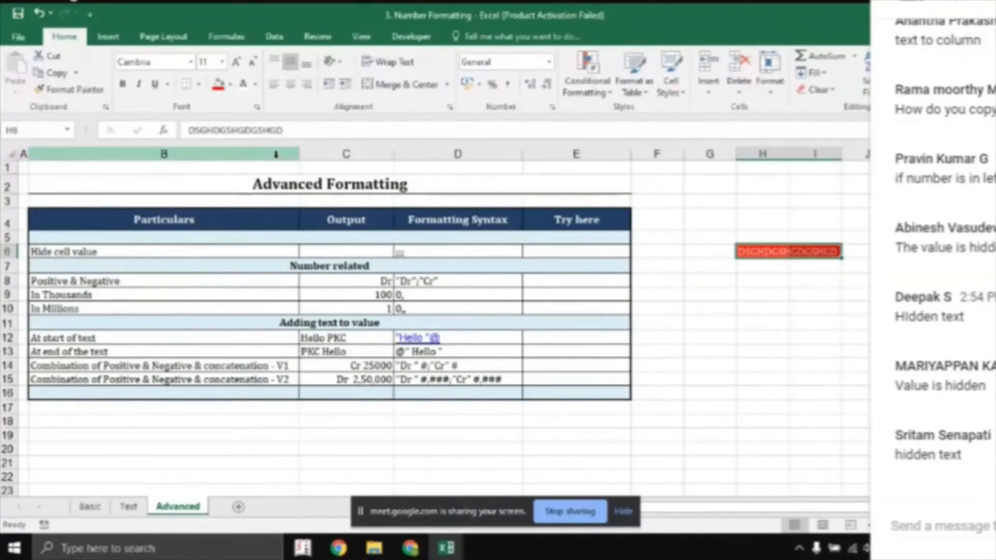
# Step: Delete columns H and I, which hold the red-filled sample text
pyautogui.hotkey('ctrl', 'space')
pyautogui.hotkey('ctrl', '-')
# Step: Enter a sample person's name in E6, the Try here cell of the Hide cell value row
pyautogui.hotkey('ctrl', 'Left')
pyautogui.press('Left')
pyautogui.press('Left')
pyautogui.press('Left')
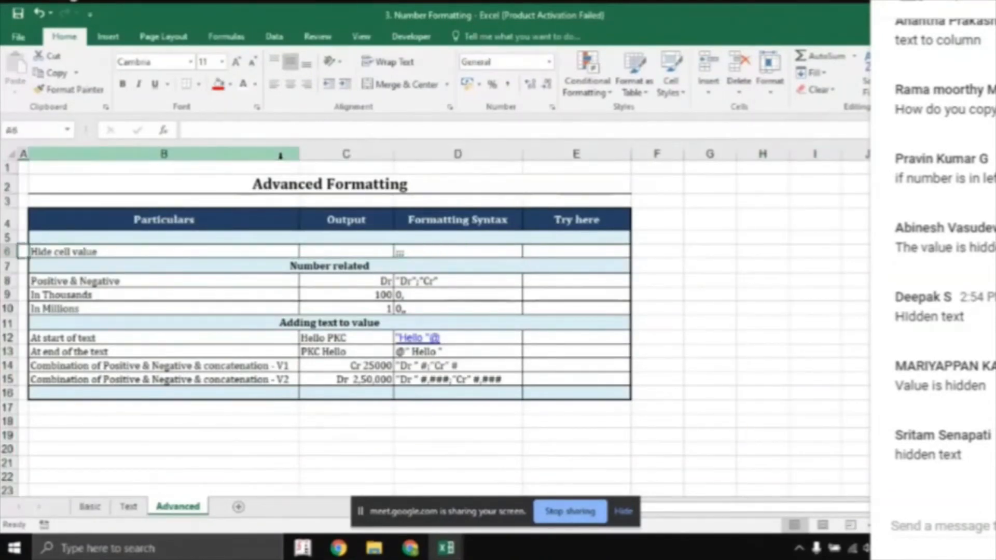
pyautogui.press('Right')
pyautogui.press('Right')
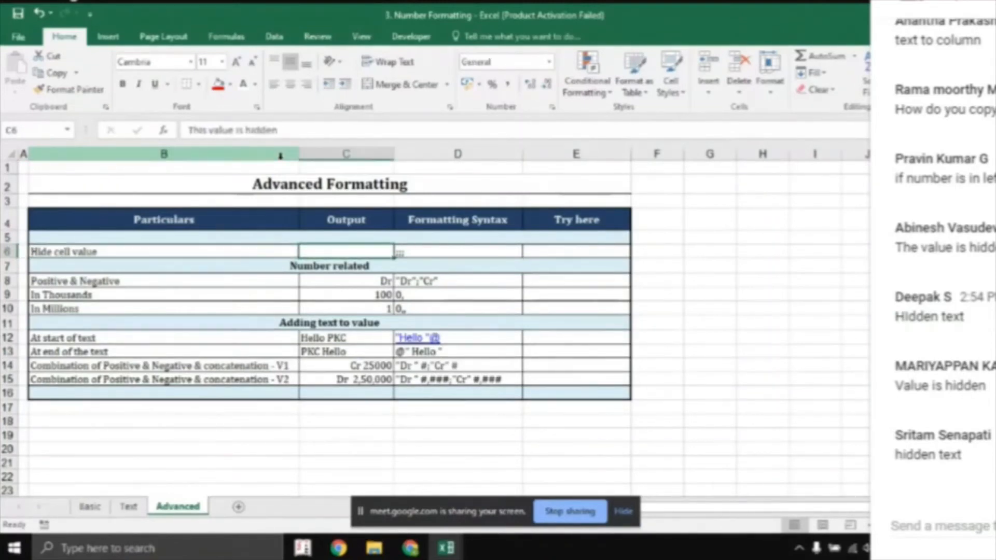
pyautogui.press('Right')
pyautogui.press('Right')
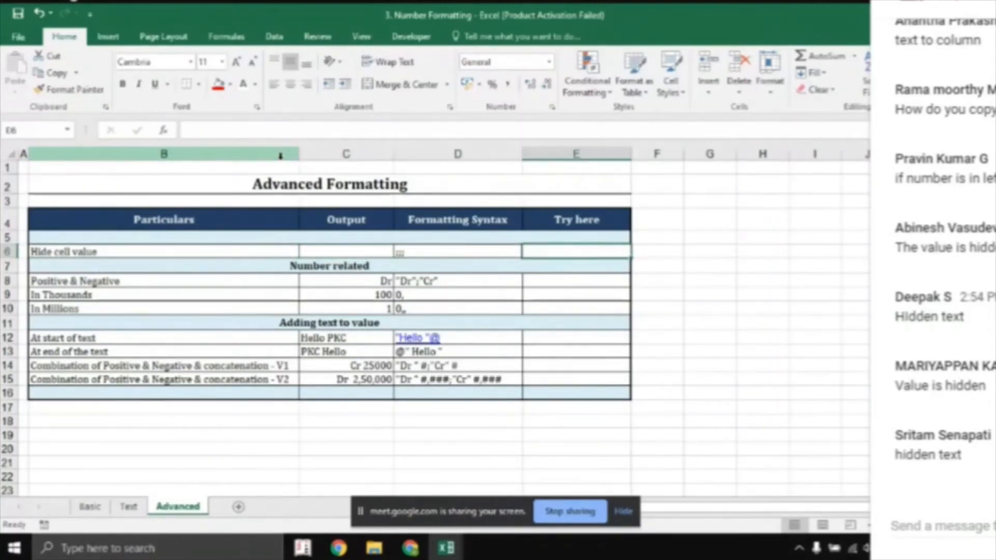
pyautogui.write('Keda')
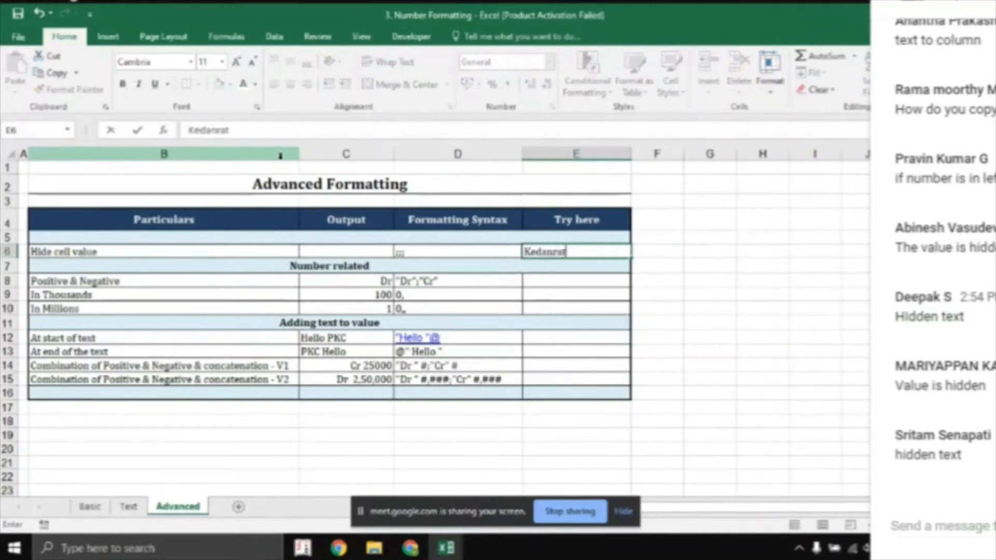
pyautogui.write('rnath')
pyautogui.hotkey('ctrl', 'Return')
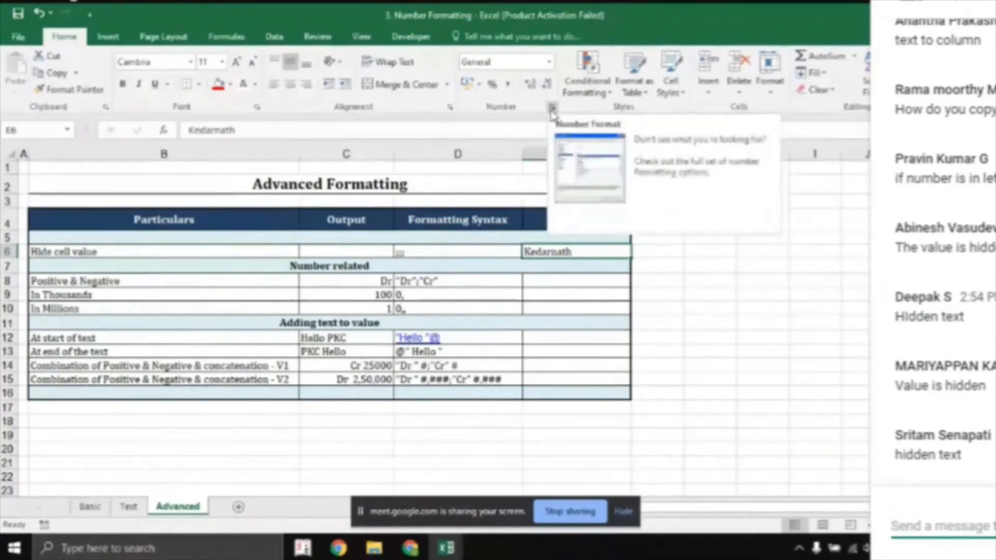
# Step: Apply the custom number format ;;; to cell E6 to hide its value
pyautogui.click(552, 110)
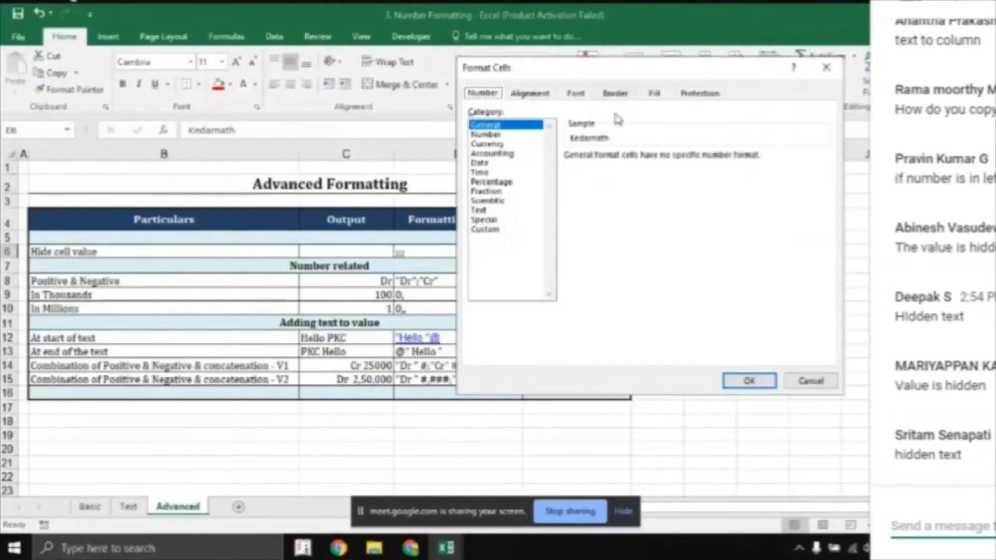
pyautogui.click(506, 230)
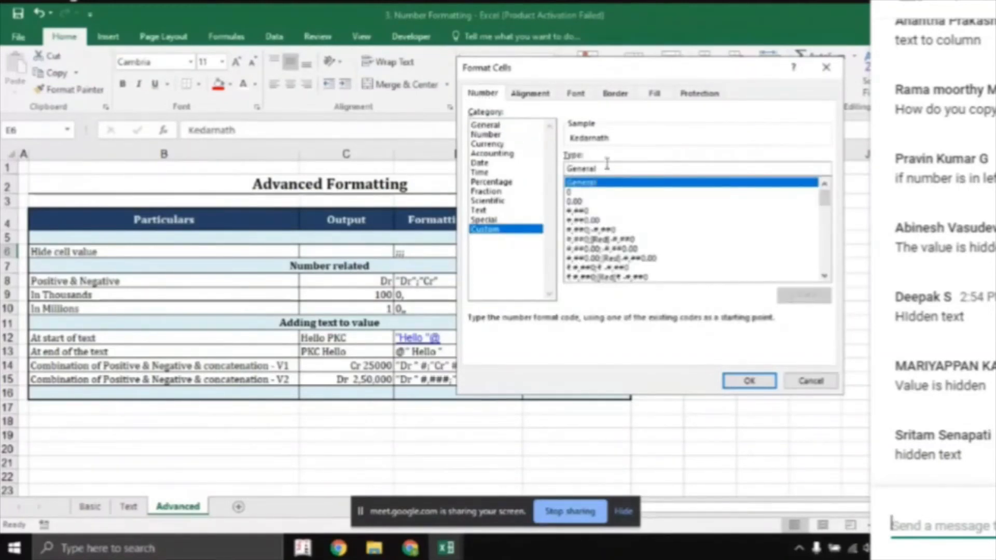
pyautogui.moveTo(610, 166); pyautogui.dragTo(546, 166)
pyautogui.press('BackSpace')
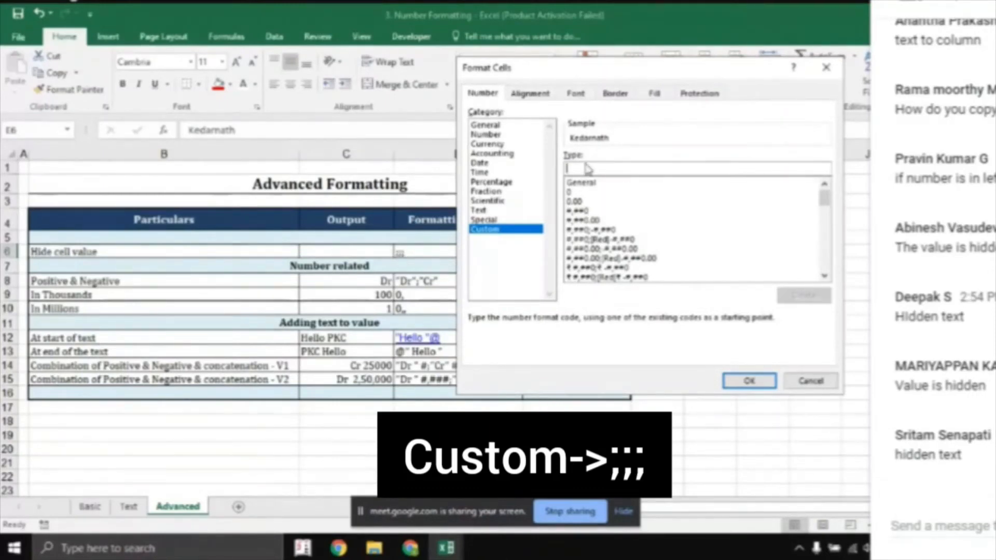
pyautogui.write(';;;')
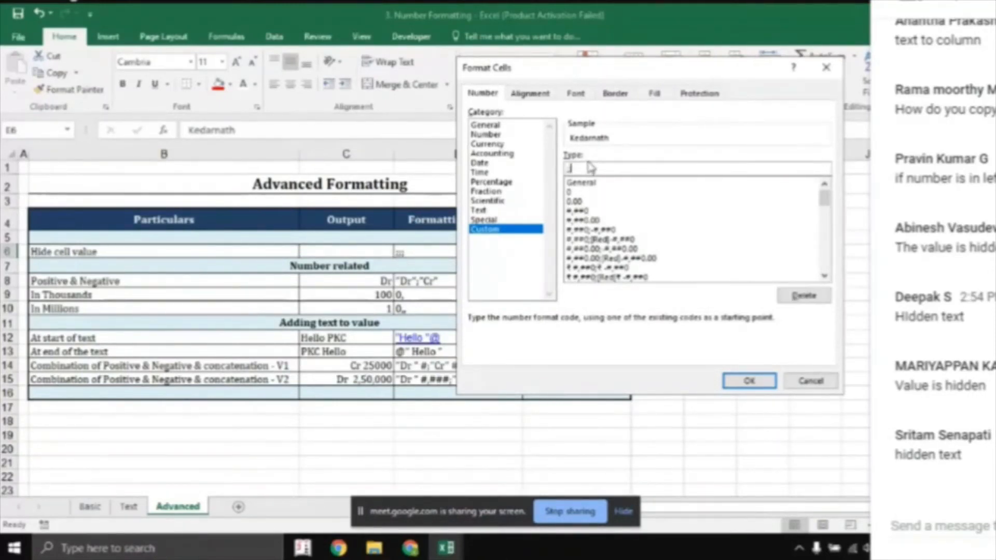
pyautogui.click(749, 381)
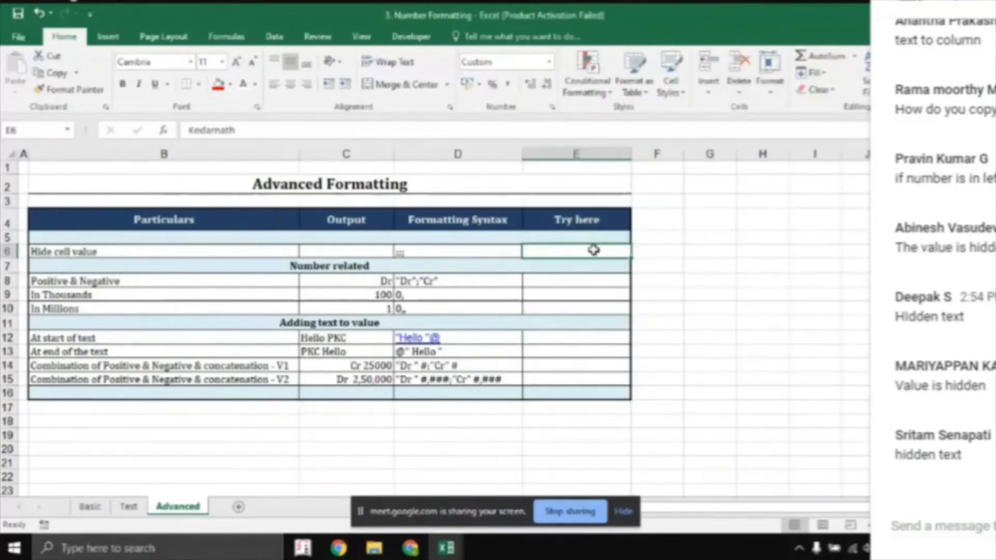
# Step: Replace the content of hidden cell E6 with a long run of S characters and inspect it in edit mode
pyautogui.write('SSSSSSSSSSSSSSSSSSSSSSSSSSSSSSSSSSS')
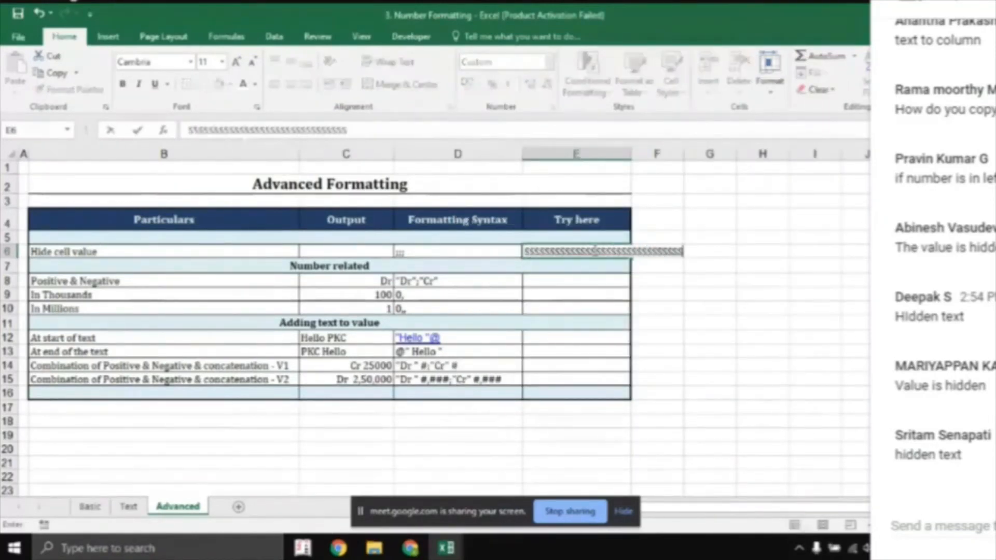
pyautogui.press('Return')
pyautogui.click(594, 250)
pyautogui.doubleClick(594, 250)
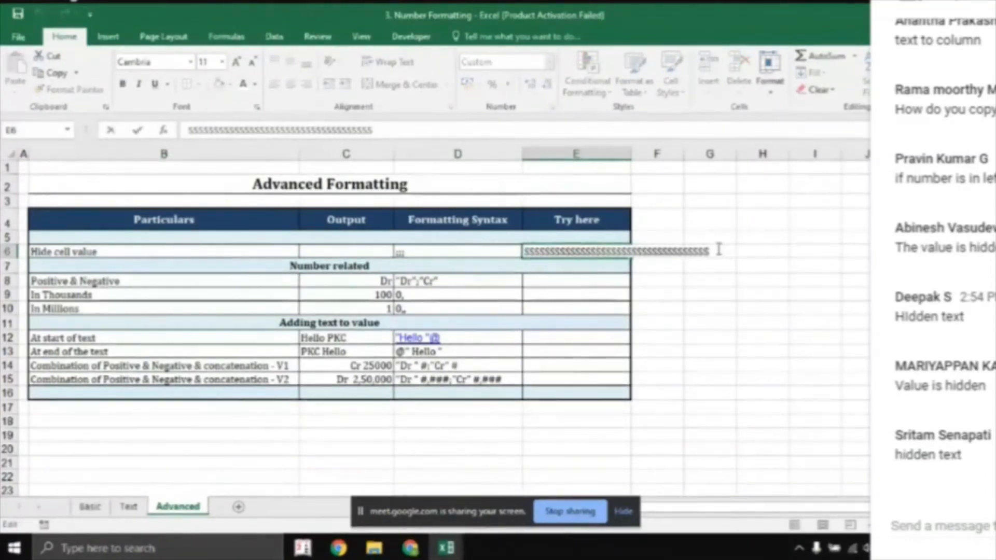
pyautogui.press('Return')
pyautogui.click(638, 215)
pyautogui.moveTo(638, 214); pyautogui.dragTo(638, 425)
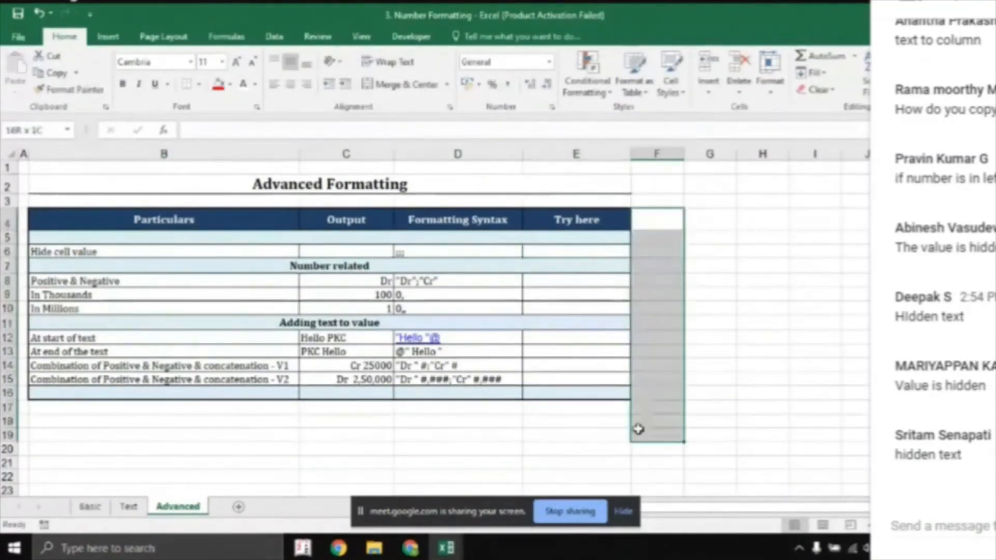
pyautogui.click(576, 422)
# Step: Test the hidden value in E6 against a red fill and reset the cell to No Fill
pyautogui.click(551, 253)
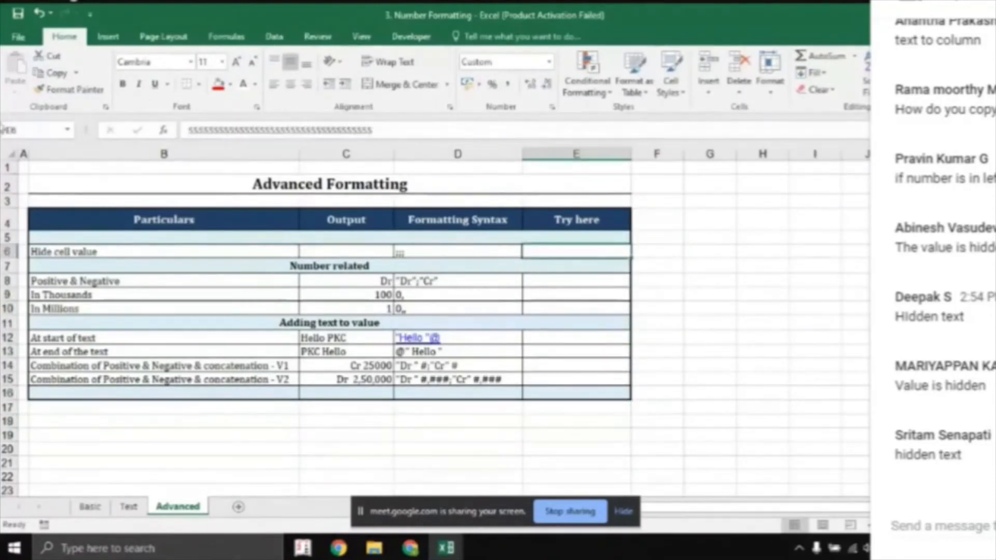
pyautogui.click(218, 85)
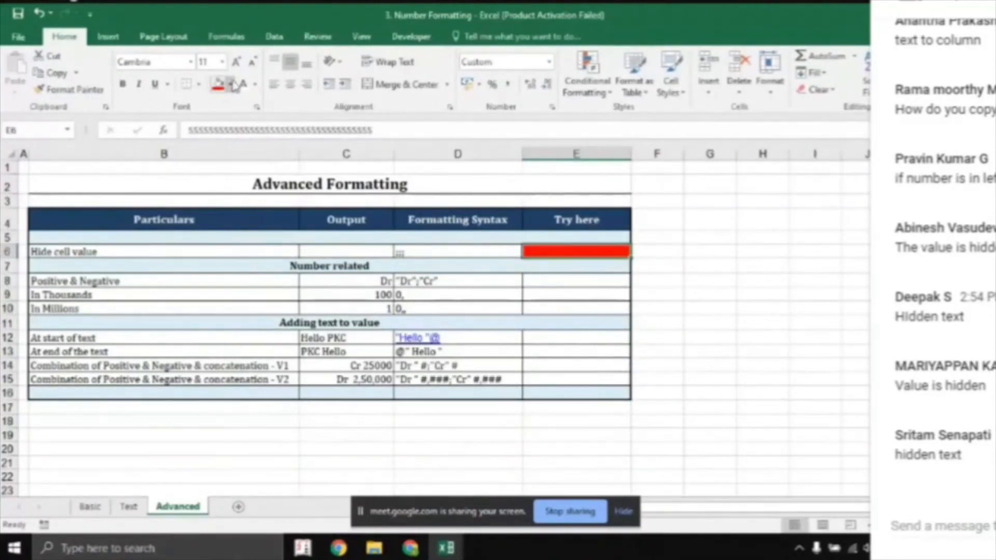
pyautogui.click(230, 85)
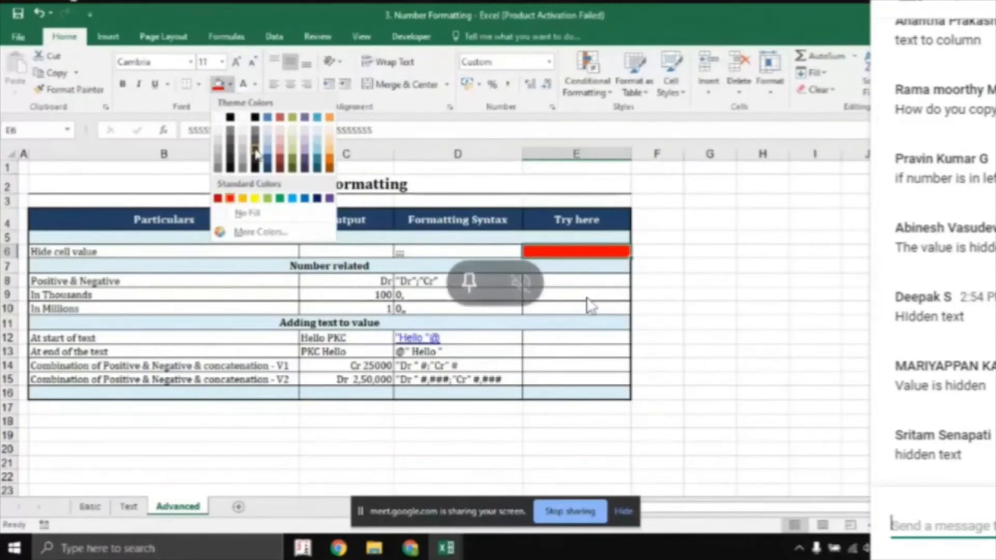
pyautogui.click(249, 214)
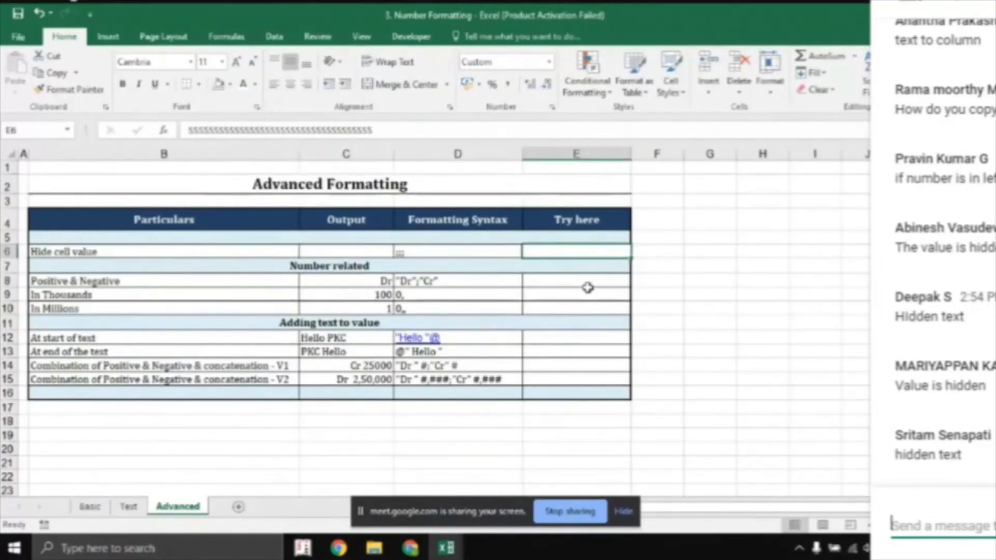
# Step: Try the negative value -20 in C8, the Positive & Negative output cell, and undo the entry
pyautogui.hotkey('ctrl', 'z')
pyautogui.write('-20')
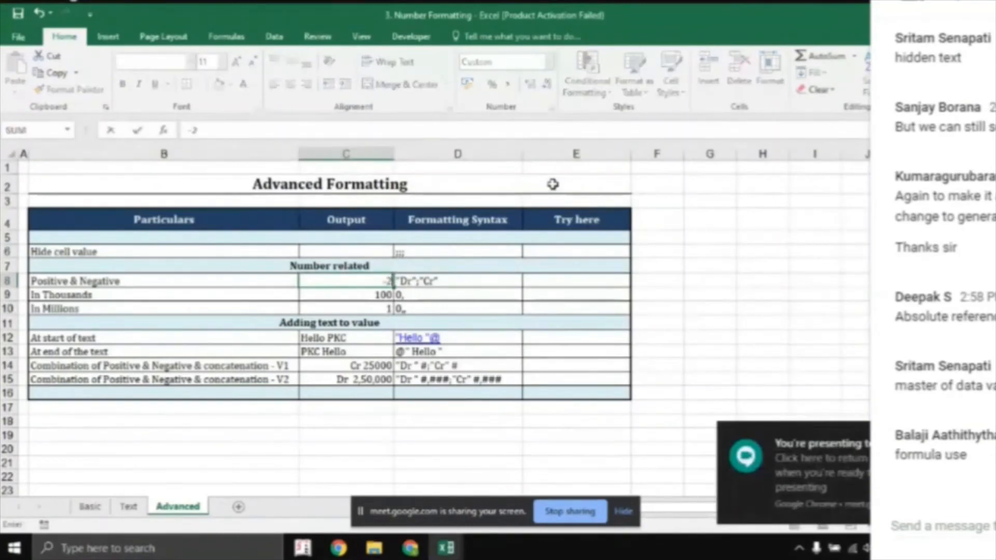
pyautogui.press('Return')
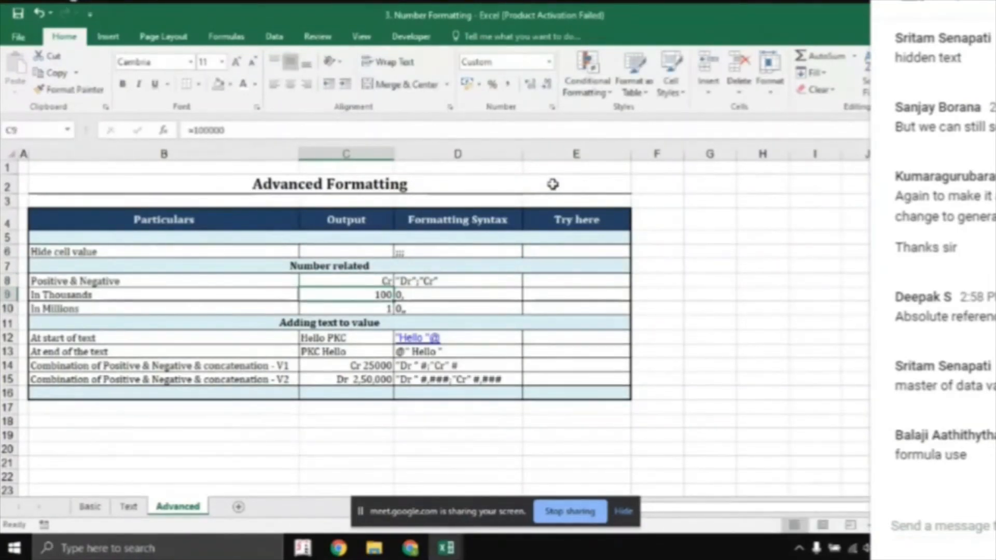
pyautogui.hotkey('ctrl', 'z')
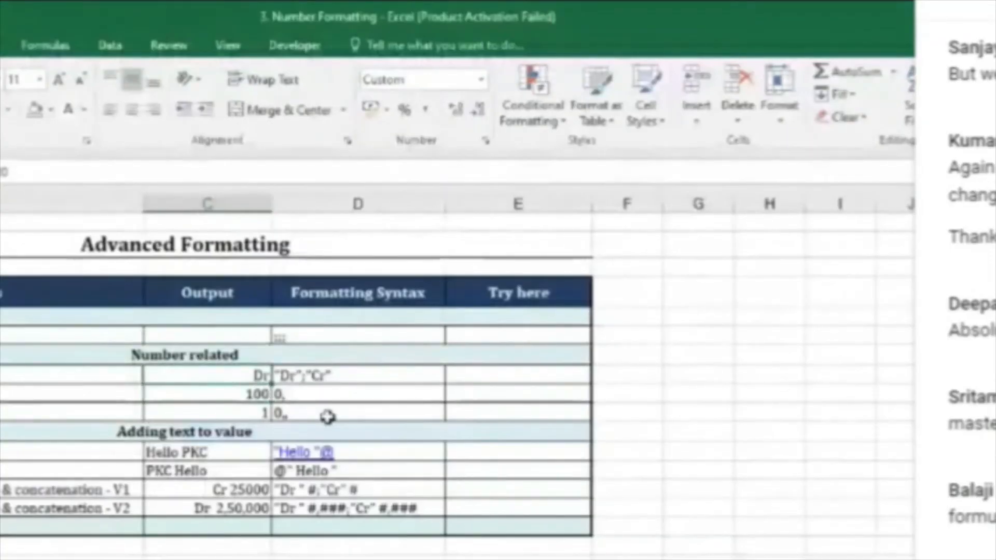
# Step: Enter 1000 in E8, the Try here cell of the Positive & Negative row
pyautogui.click(494, 370)
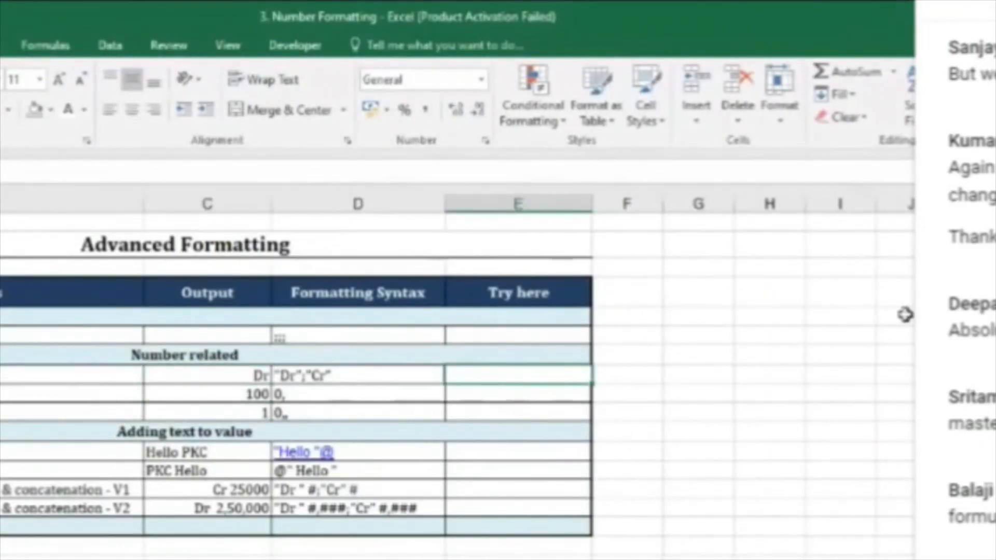
pyautogui.write('1000')
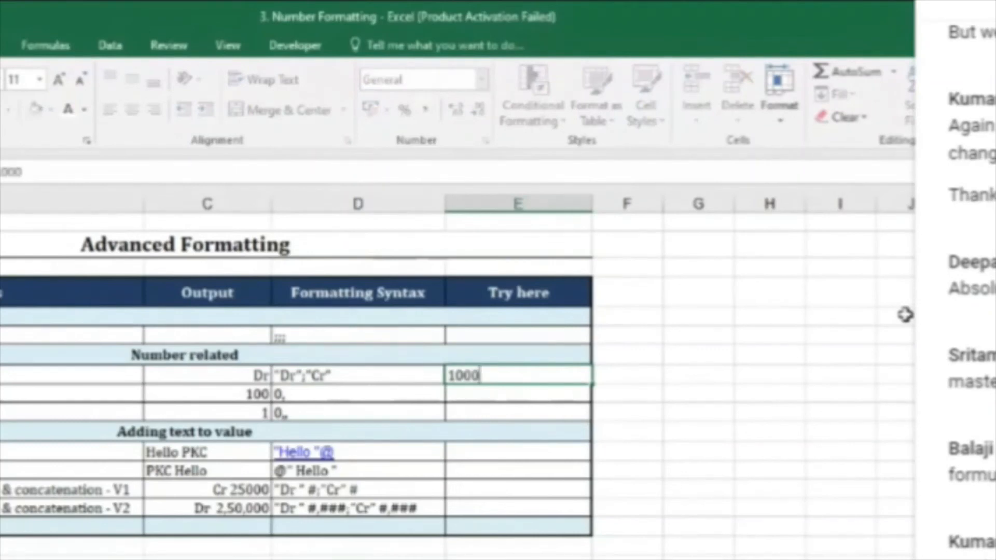
pyautogui.hotkey('ctrl', 'Return')
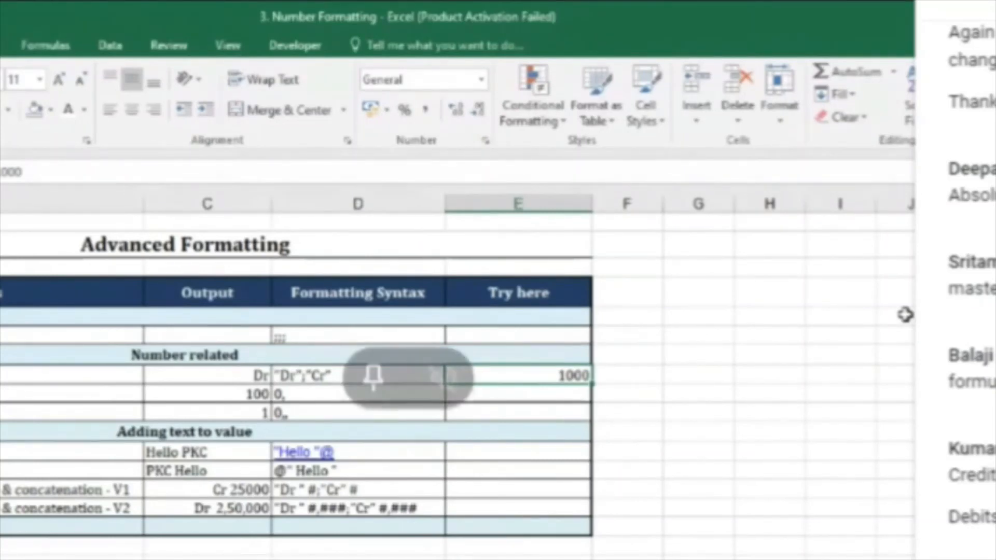
# Step: Compare the number format and stored value of output cell C8 with those of cell E8
pyautogui.press('Left')
pyautogui.press('Left')
pyautogui.press('Right')
pyautogui.press('Right')
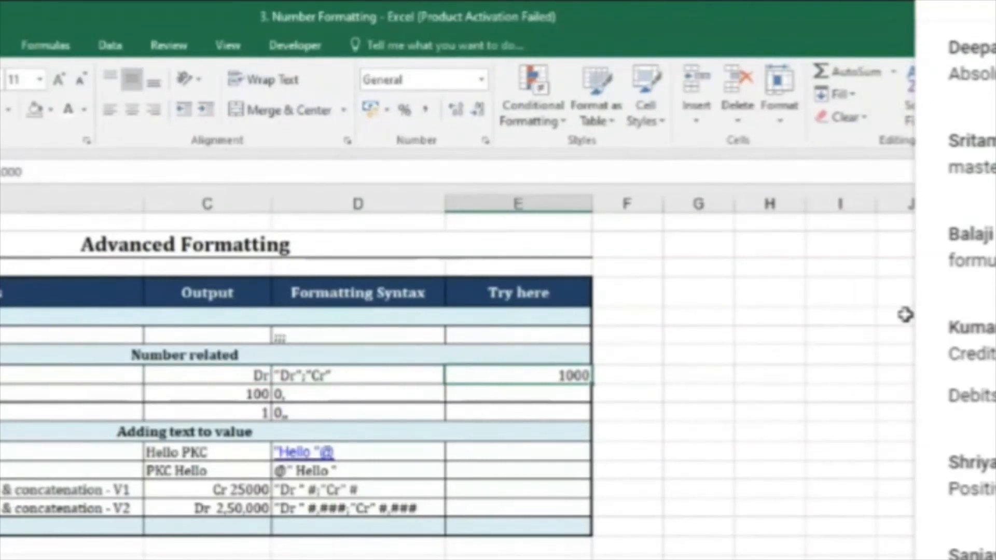
pyautogui.press('Left')
pyautogui.press('Left')
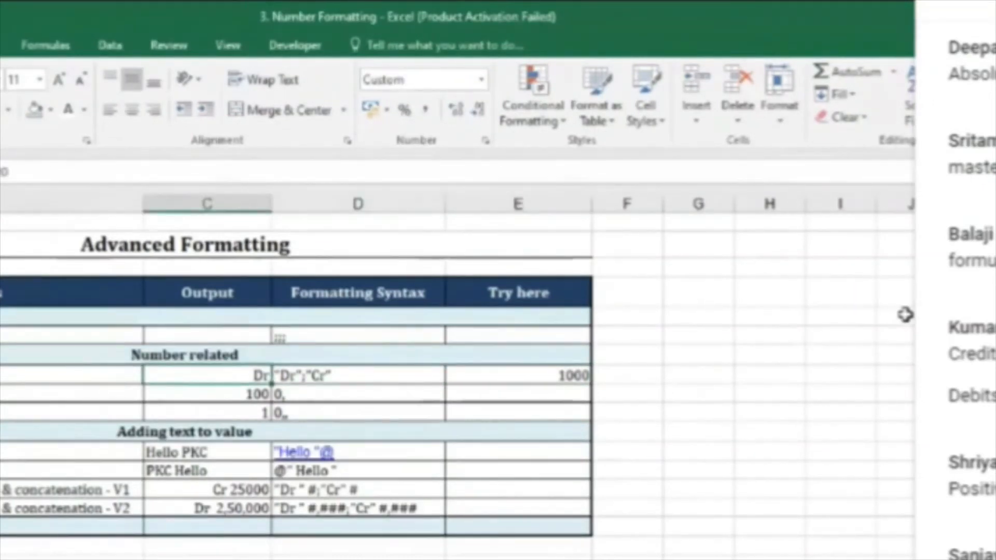
pyautogui.click(503, 374)
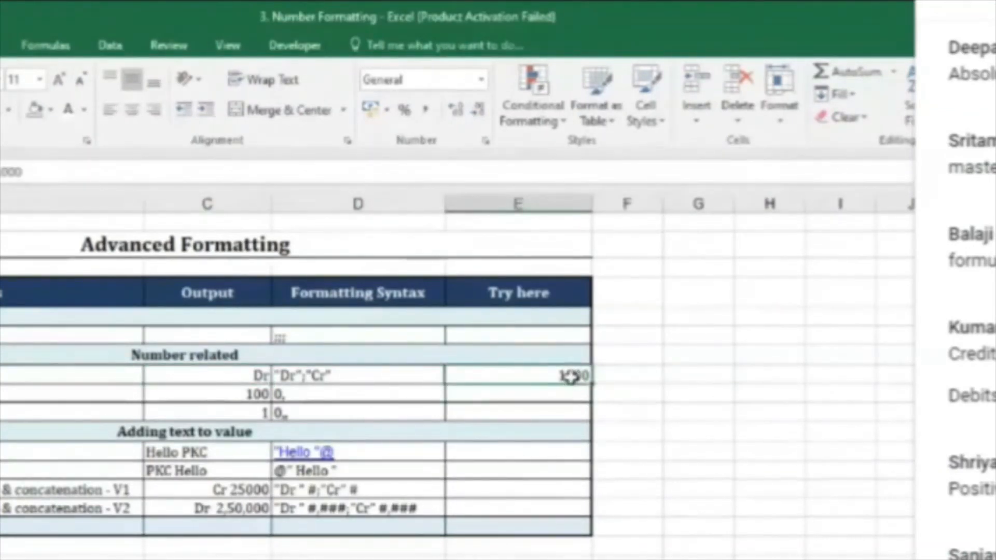
# Step: Copy the format code "Dr";"Cr" from the text of syntax cell D8
pyautogui.click(359, 383)
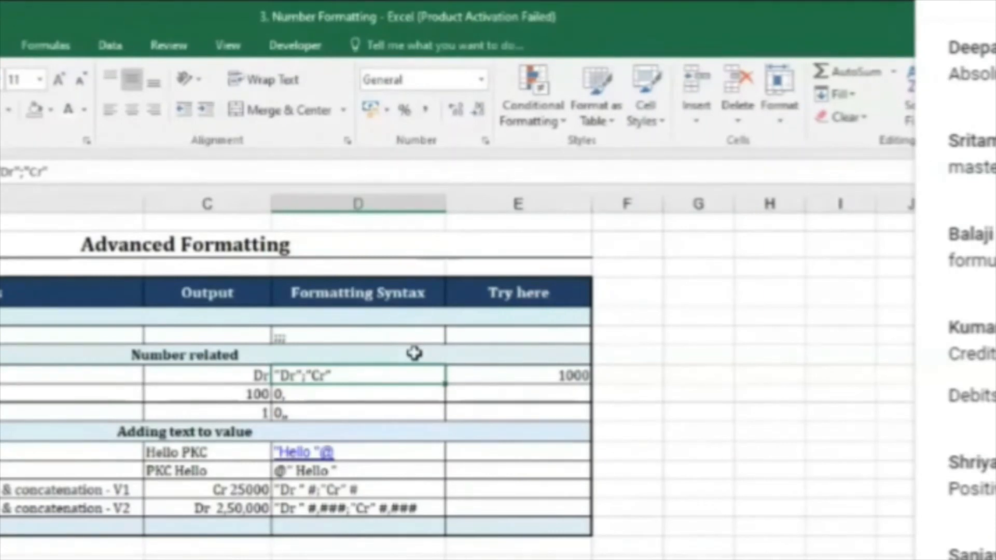
pyautogui.press('F2')
pyautogui.hotkey('shift', 'Home')
pyautogui.hotkey('ctrl', 'c')
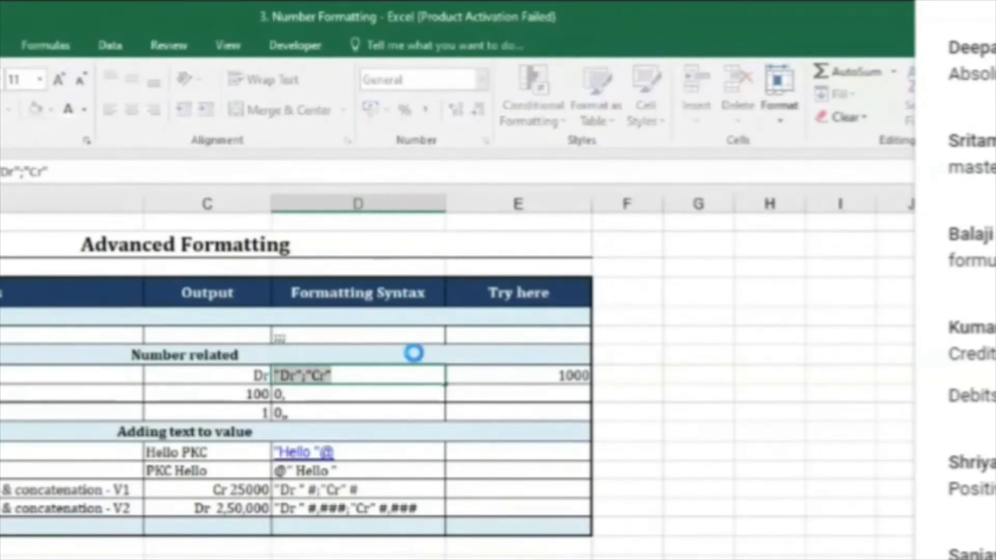
# Step: Apply the copied custom number format "Dr";"Cr" to E8, the Try here cell of the Positive & Negative row
pyautogui.press('Tab')
pyautogui.hotkey('ctrl', '1')
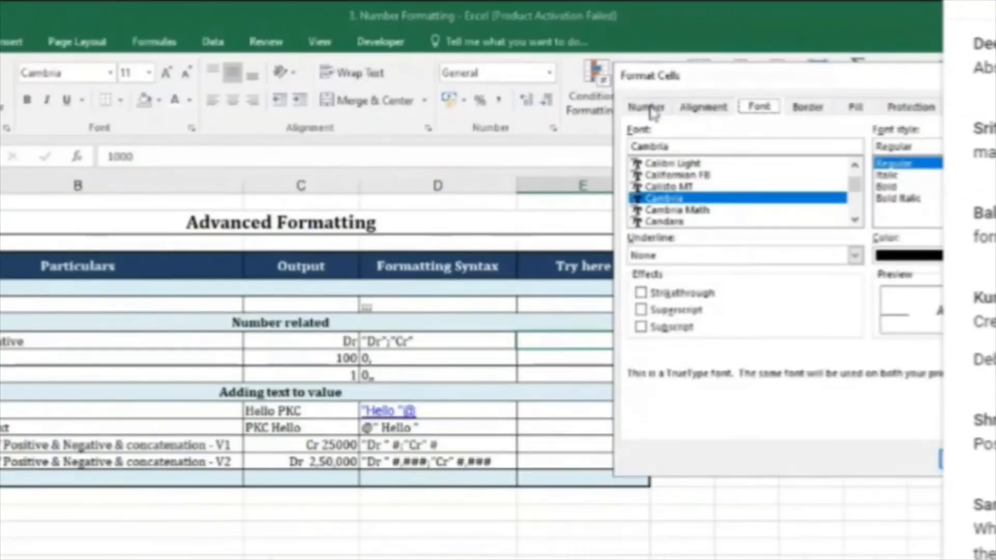
pyautogui.click(588, 117)
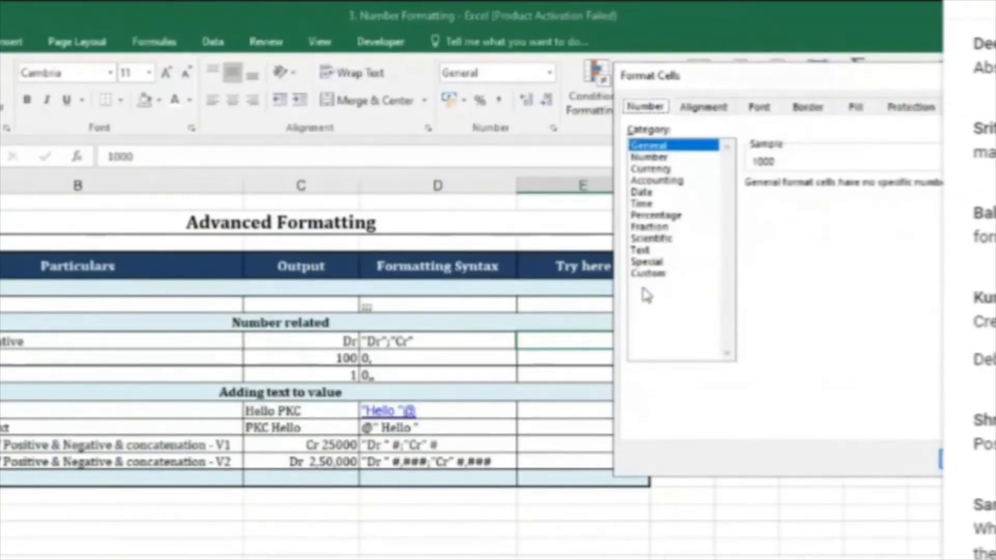
pyautogui.click(647, 275)
pyautogui.doubleClick(812, 198)
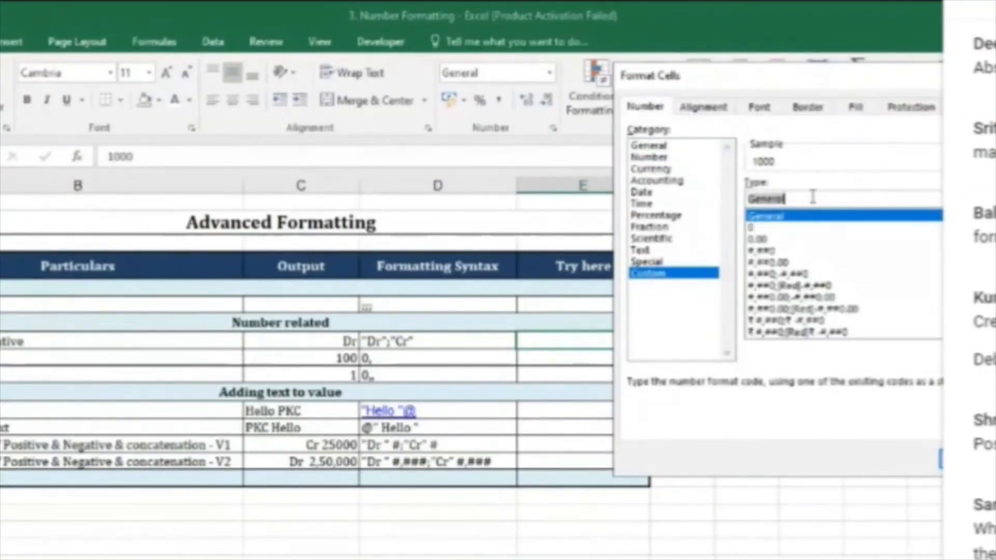
pyautogui.hotkey('ctrl', 'v')
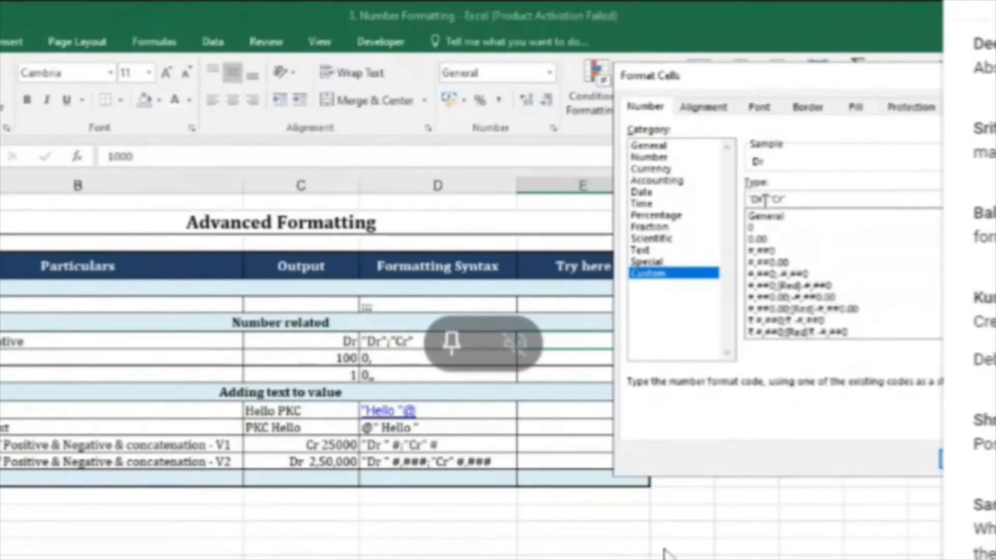
pyautogui.moveTo(759, 200); pyautogui.dragTo(786, 199)
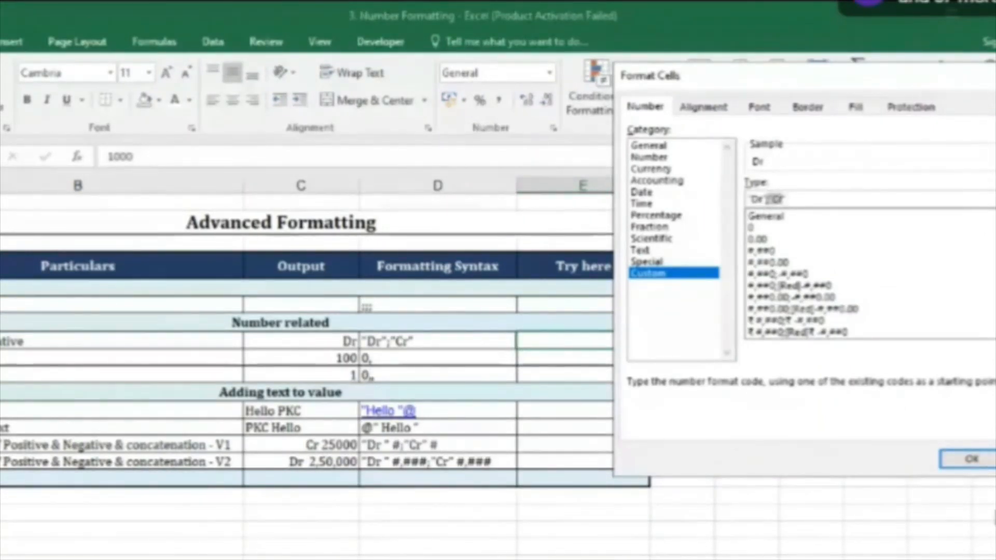
pyautogui.click(969, 459)
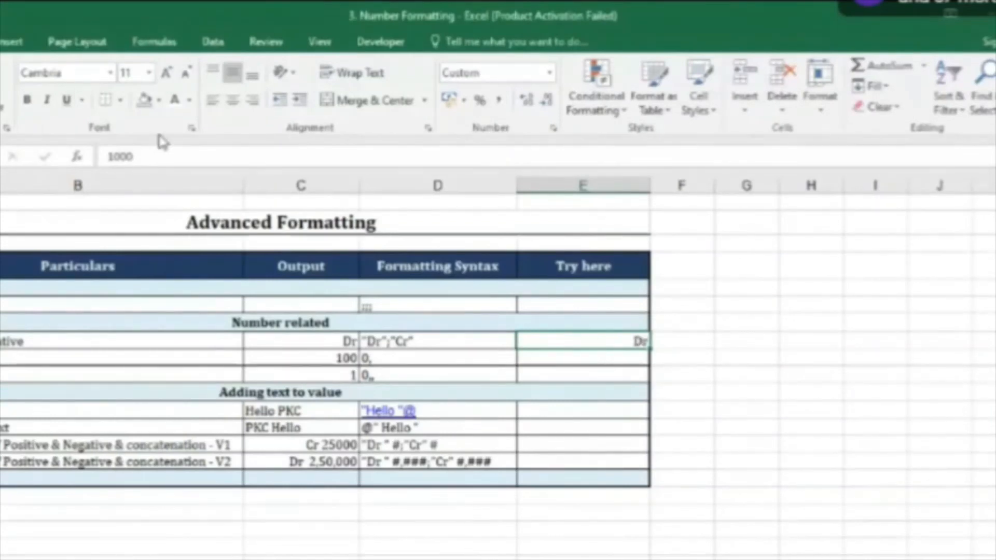
# Step: Examine the positive-value section of E8's custom number format code without changing it
pyautogui.click(192, 128)
pyautogui.click(604, 107)
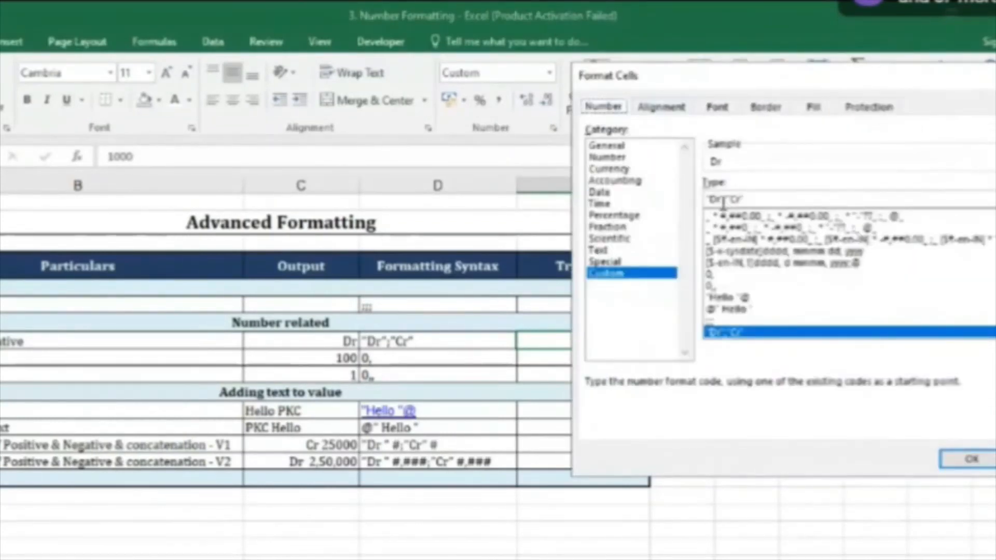
pyautogui.moveTo(723, 202); pyautogui.dragTo(707, 200)
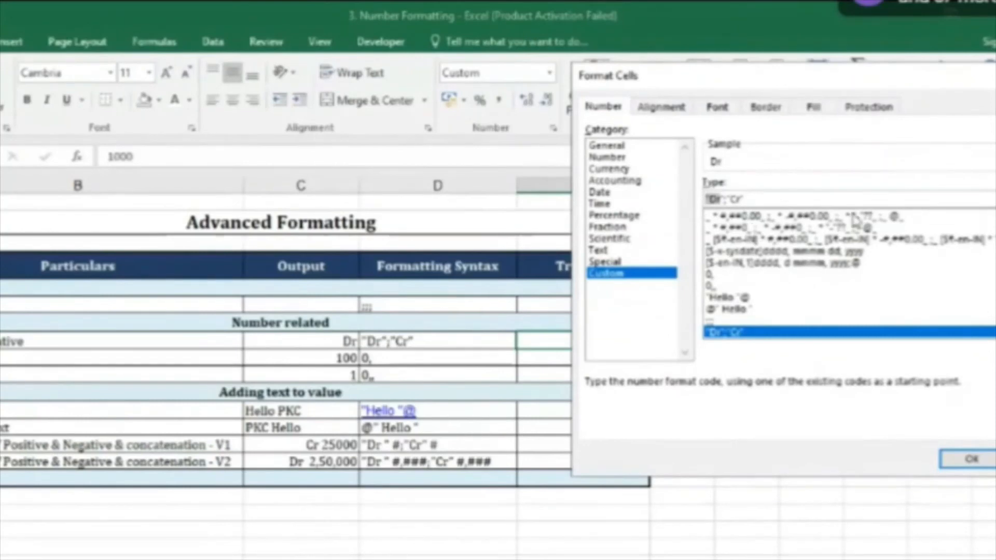
pyautogui.press('Escape')
# Step: Enter the negative value -1000 in E8
pyautogui.write('-')
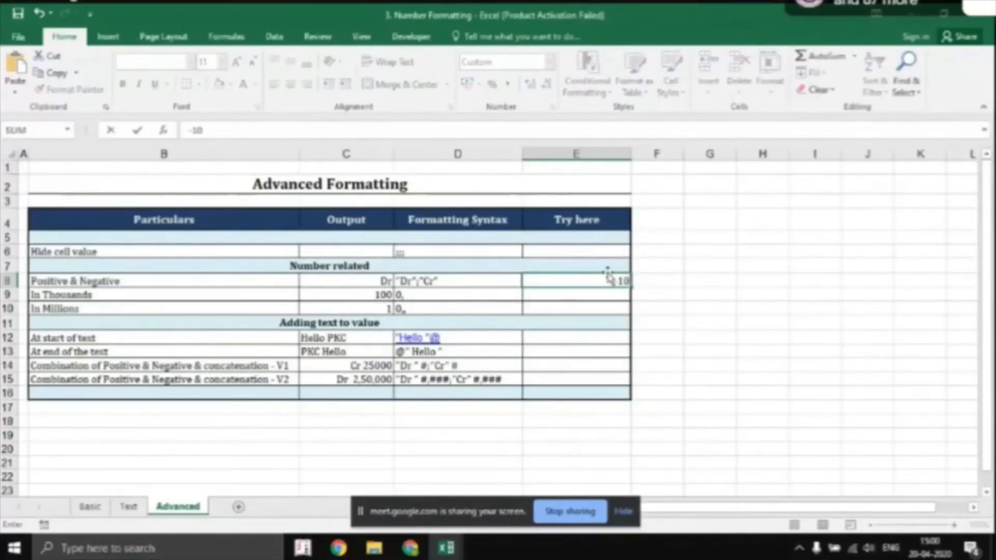
pyautogui.write('10')
pyautogui.press('Return')
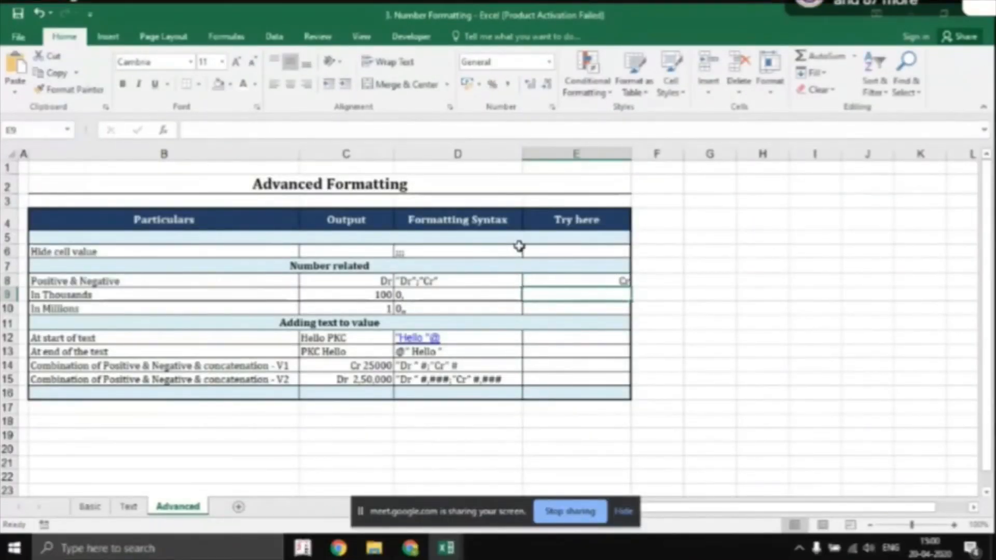
# Step: Check E8's cell format settings with the negative value in place
pyautogui.click(602, 282)
pyautogui.hotkey('ctrl', '1')
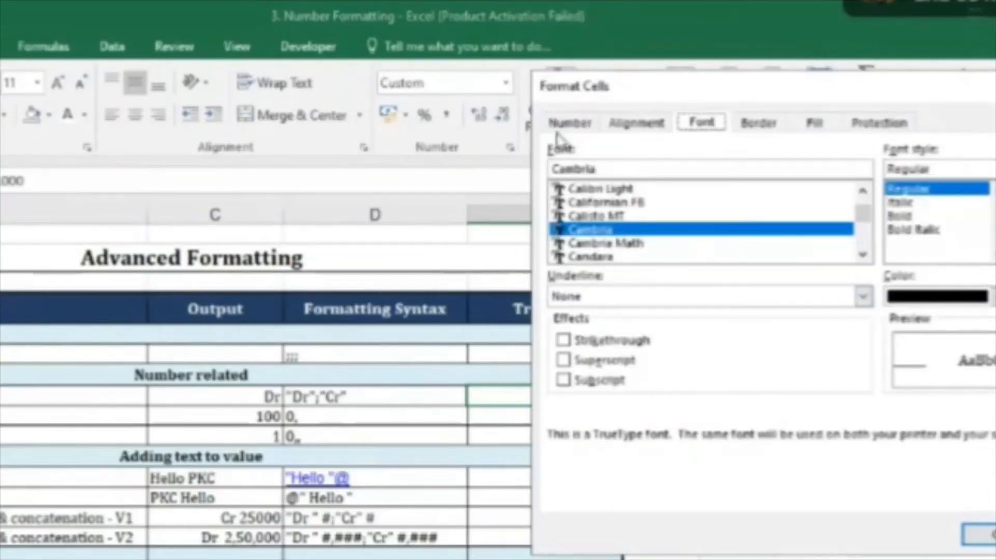
pyautogui.click(592, 90)
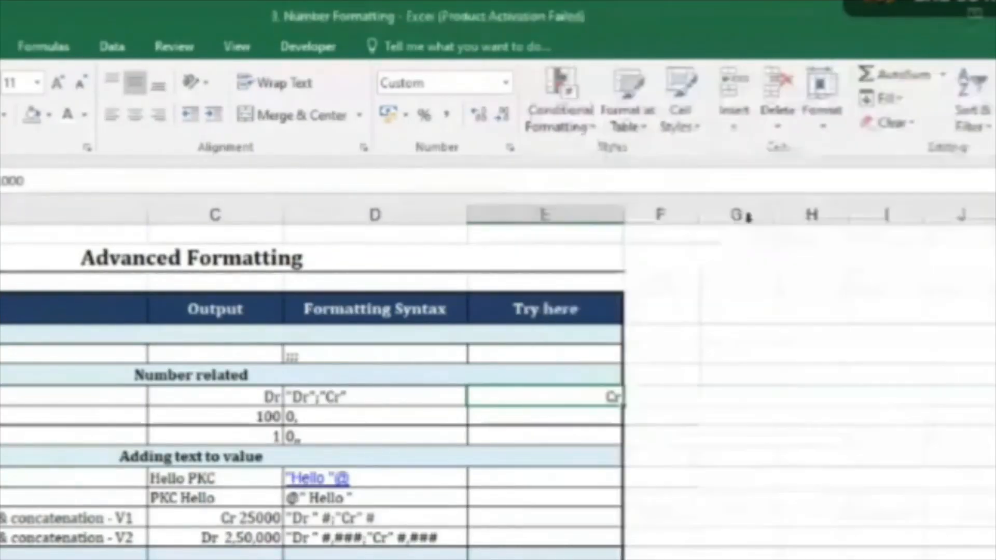
pyautogui.press('Escape')
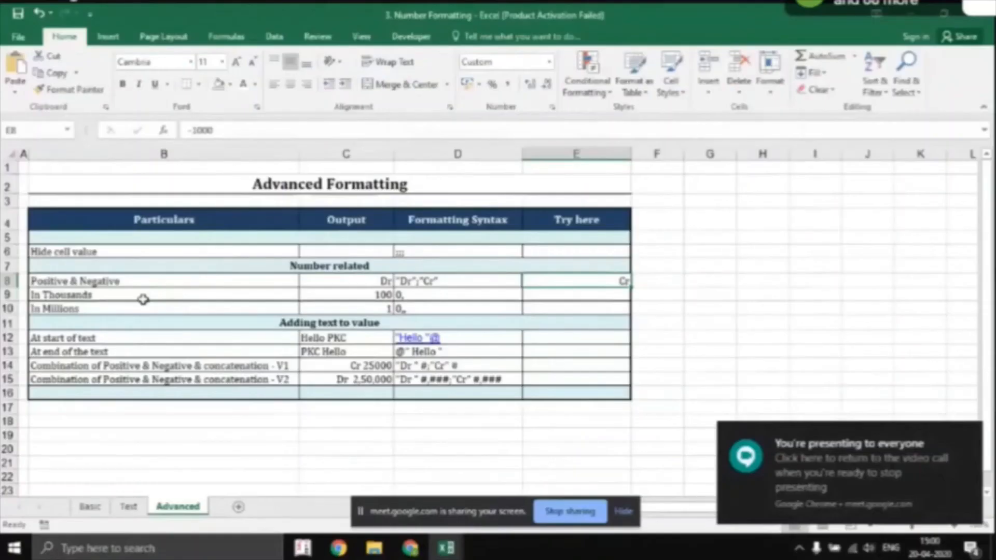
# Step: Enter 100000 in E9 with comma separators and no decimals, and narrow column E
pyautogui.click(605, 294)
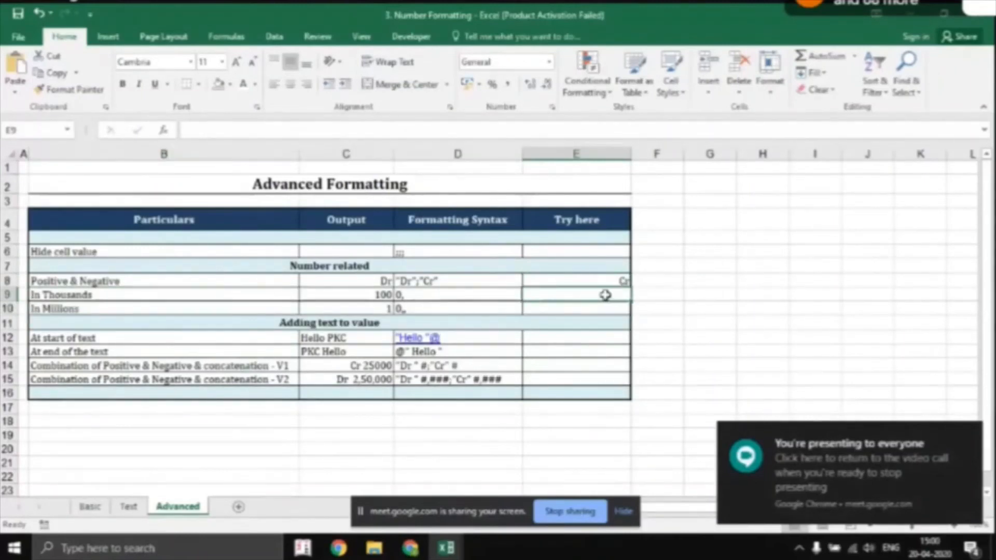
pyautogui.write('100000')
pyautogui.hotkey('ctrl', 'Return')
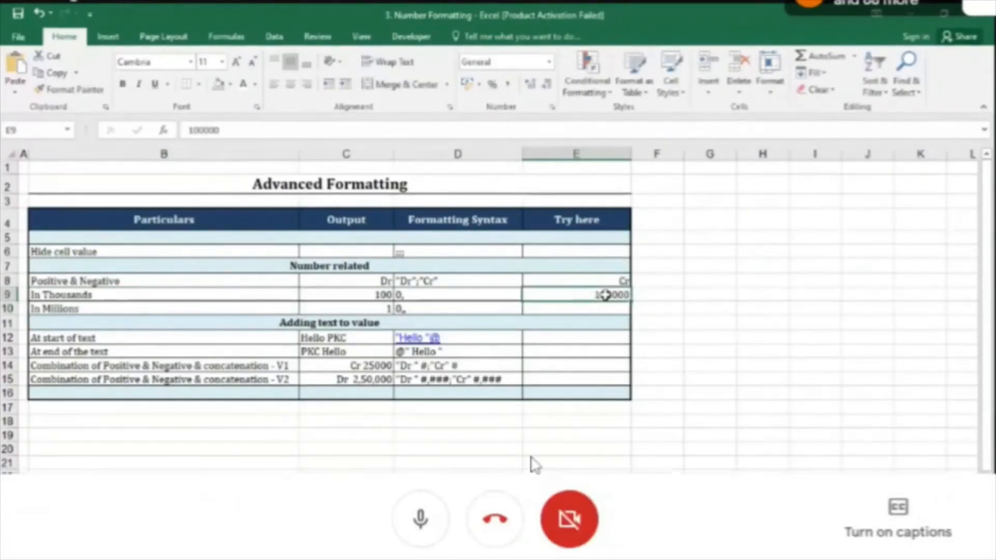
pyautogui.click(421, 511)
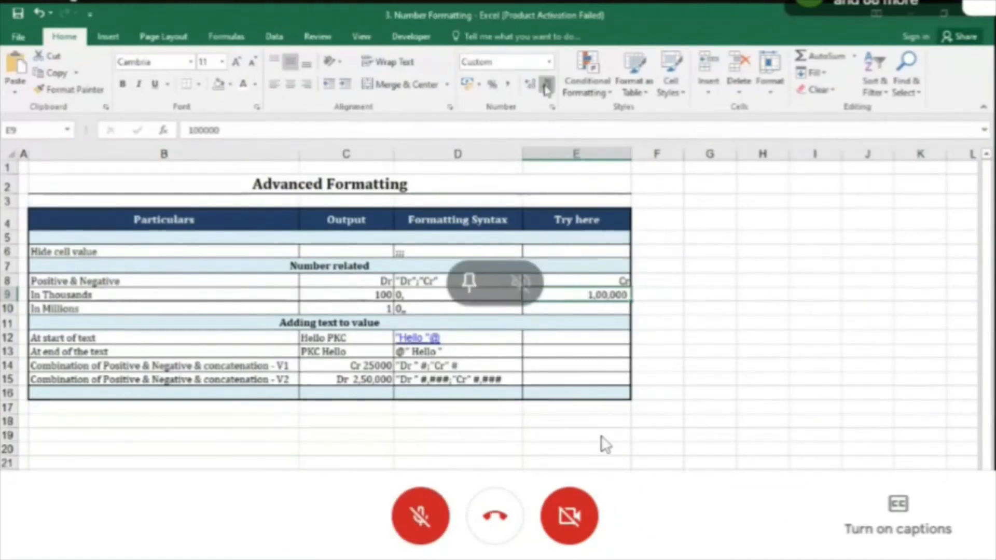
pyautogui.moveTo(632, 152); pyautogui.dragTo(571, 150)
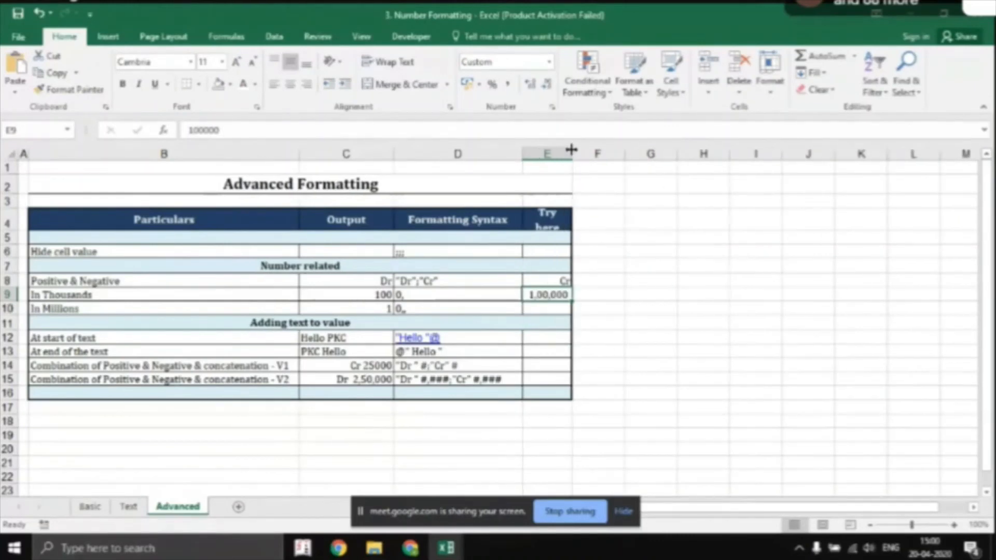
pyautogui.click(571, 150)
# Step: Try the formula =1000000/1000 in E9, the Try here cell of the In Thousands row, and undo the entry
pyautogui.write('=1000000')
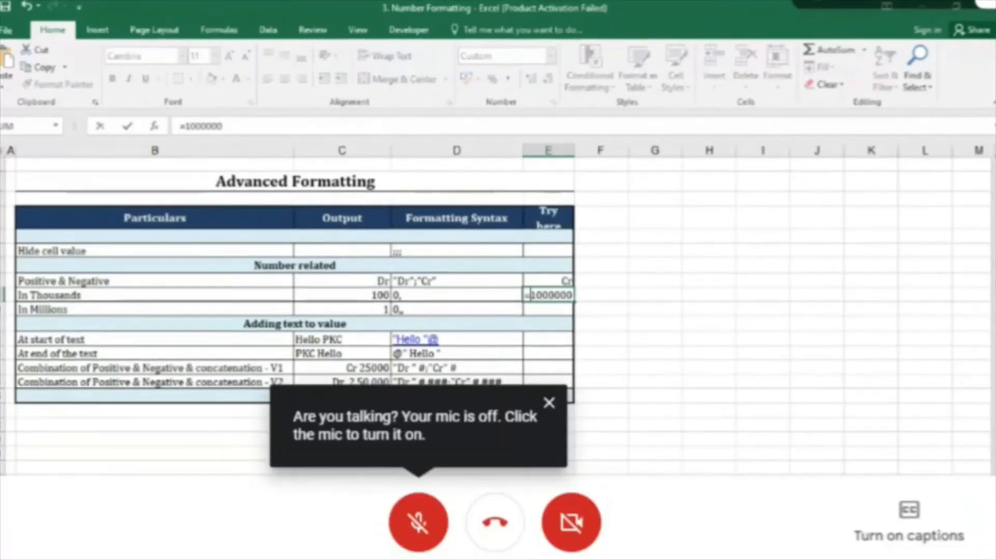
pyautogui.write('/')
pyautogui.write('1000')
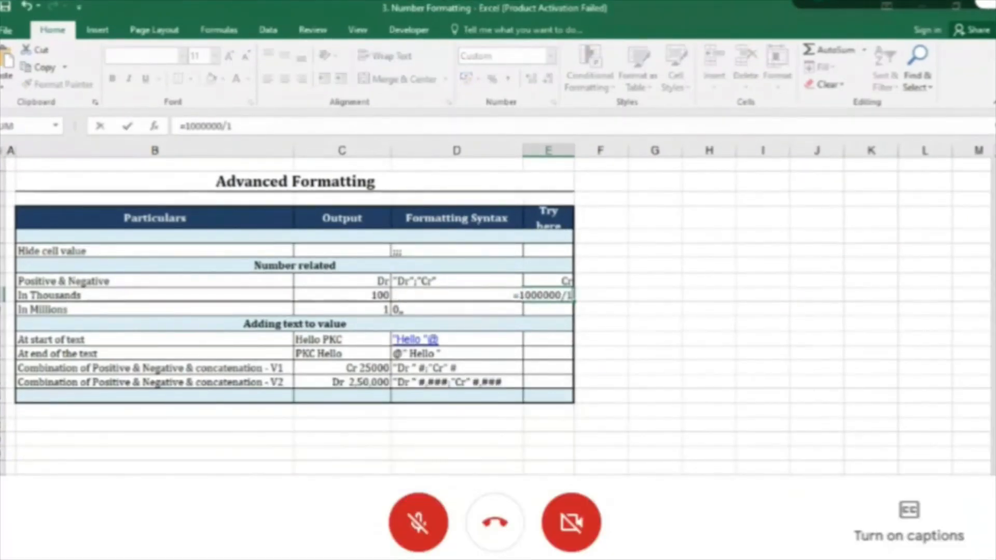
pyautogui.hotkey('ctrl', 'Return')
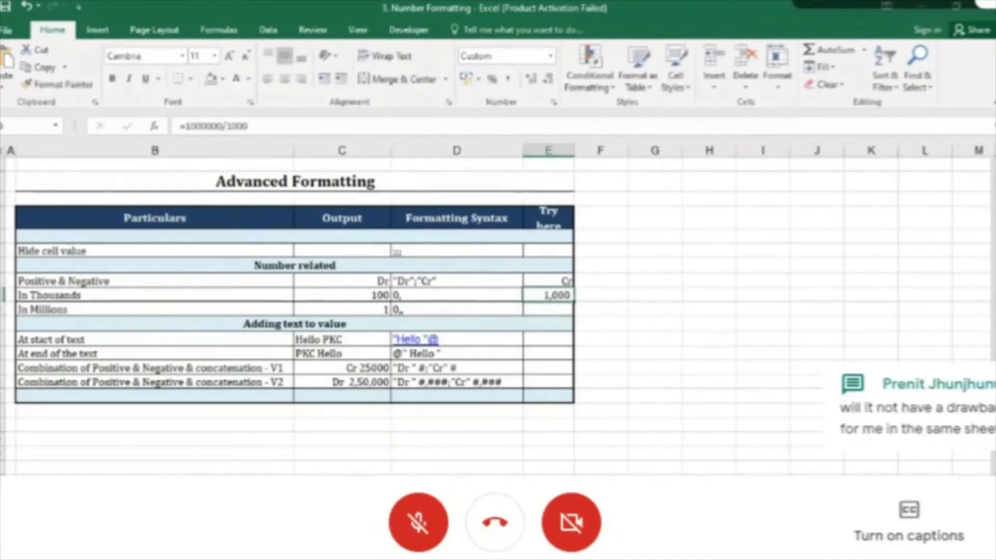
pyautogui.hotkey('ctrl', 'z')
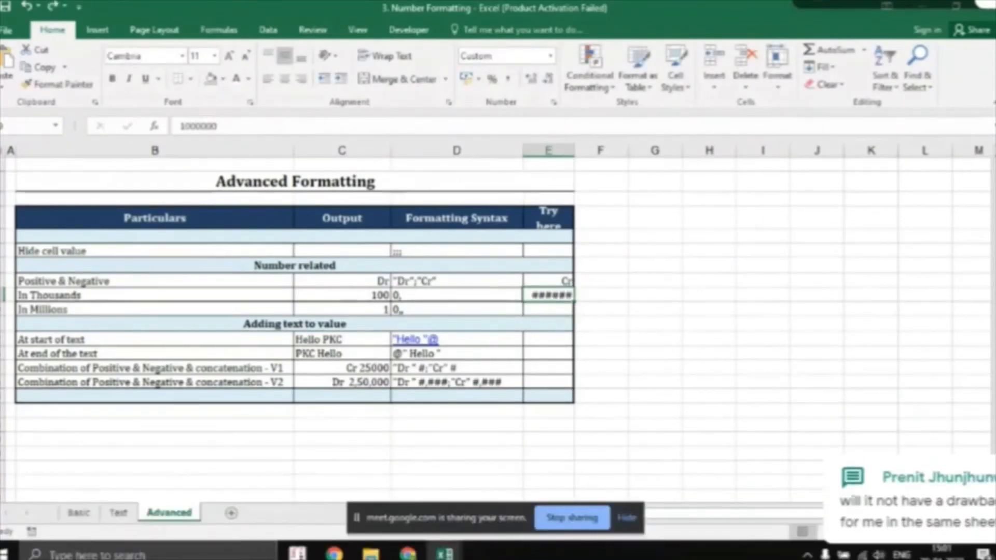
# Step: Try the custom number format 0, on the value 1000000 in E9, and undo the format change
pyautogui.press('Left')
pyautogui.press('Right')
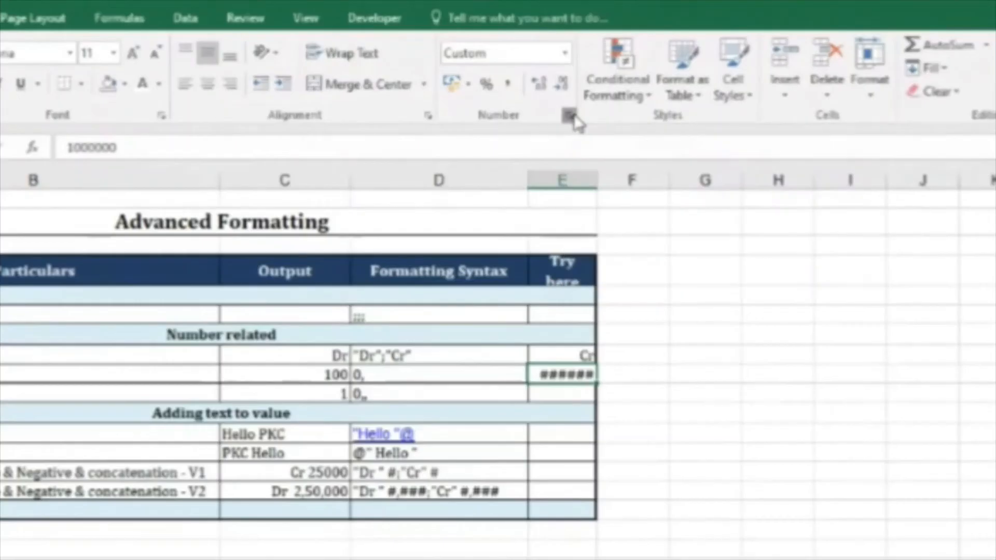
pyautogui.click(555, 103)
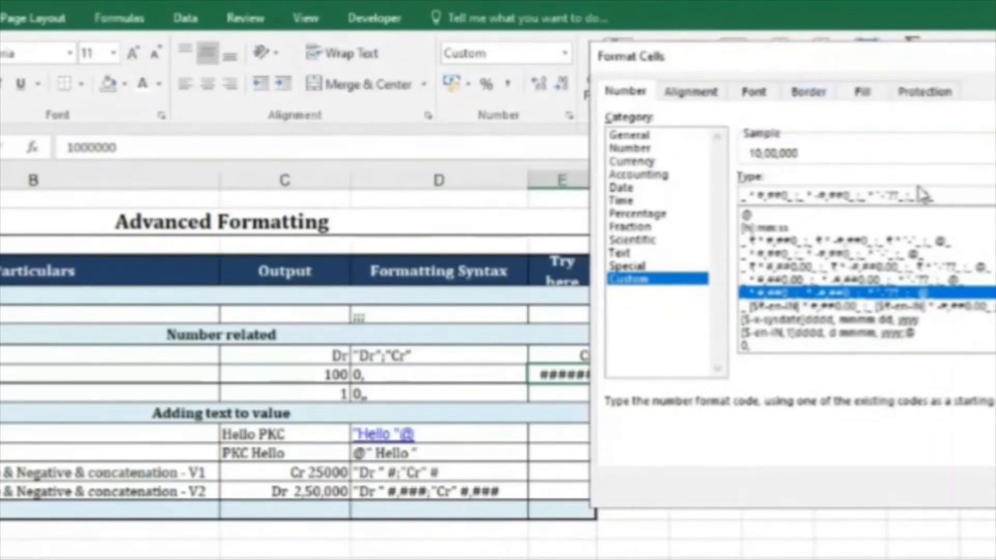
pyautogui.moveTo(934, 197); pyautogui.dragTo(884, 197)
pyautogui.press('Delete')
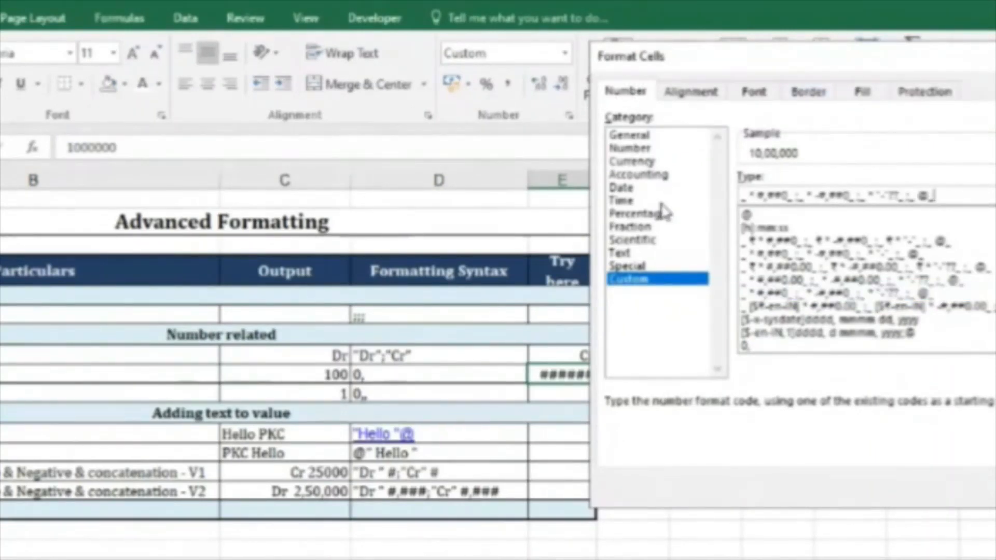
pyautogui.press('BackSpace')
pyautogui.press('BackSpace')
pyautogui.press('BackSpace')
pyautogui.press('BackSpace')
pyautogui.press('BackSpace')
pyautogui.press('BackSpace')
pyautogui.press('BackSpace')
pyautogui.press('BackSpace')
pyautogui.press('BackSpace')
pyautogui.press('BackSpace')
pyautogui.press('BackSpace')
pyautogui.press('BackSpace')
pyautogui.press('BackSpace')
pyautogui.press('BackSpace')
pyautogui.press('BackSpace')
pyautogui.press('BackSpace')
pyautogui.press('BackSpace')
pyautogui.press('BackSpace')
pyautogui.press('BackSpace')
pyautogui.press('BackSpace')
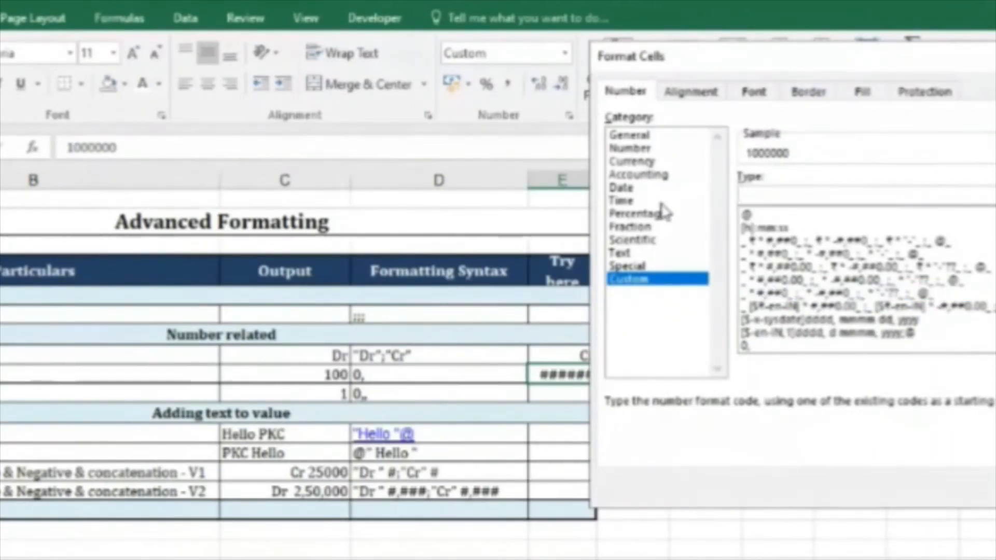
pyautogui.write('0,')
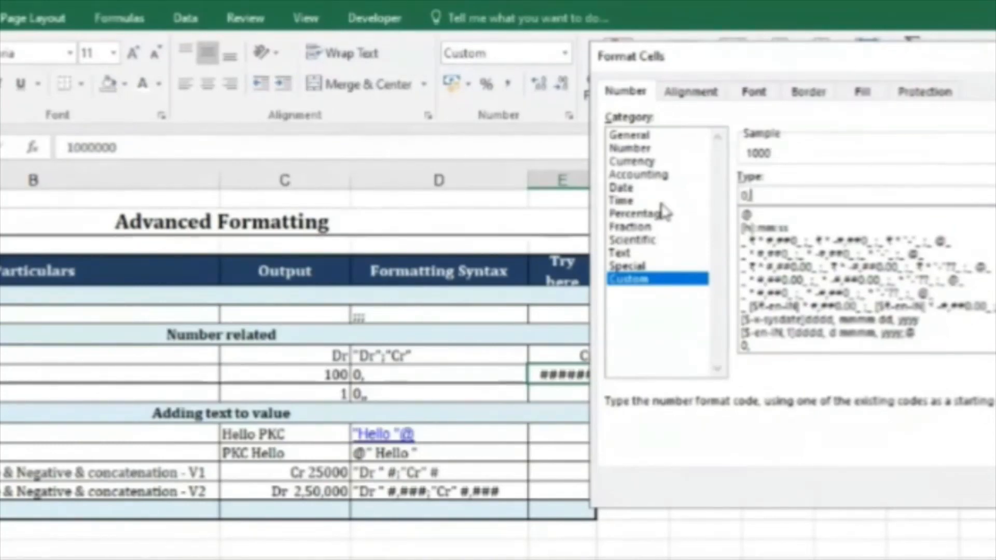
pyautogui.press('Return')
pyautogui.press('Right')
pyautogui.hotkey('ctrl', 'z')
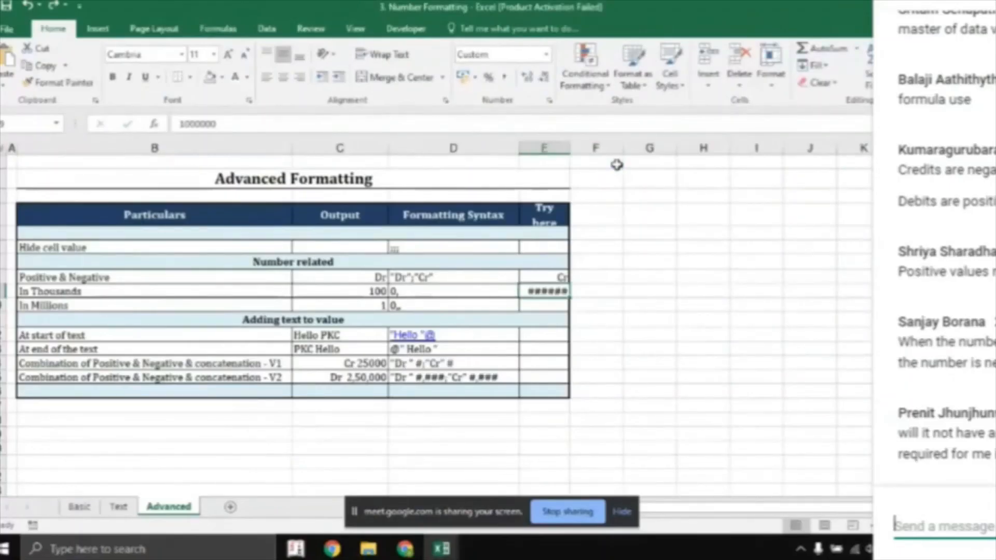
# Step: Enter 100000 in the empty cell G6 beside the table
pyautogui.press('Right')
pyautogui.press('Up')
pyautogui.press('Right')
pyautogui.press('Up')
pyautogui.press('Up')
pyautogui.write('100000')
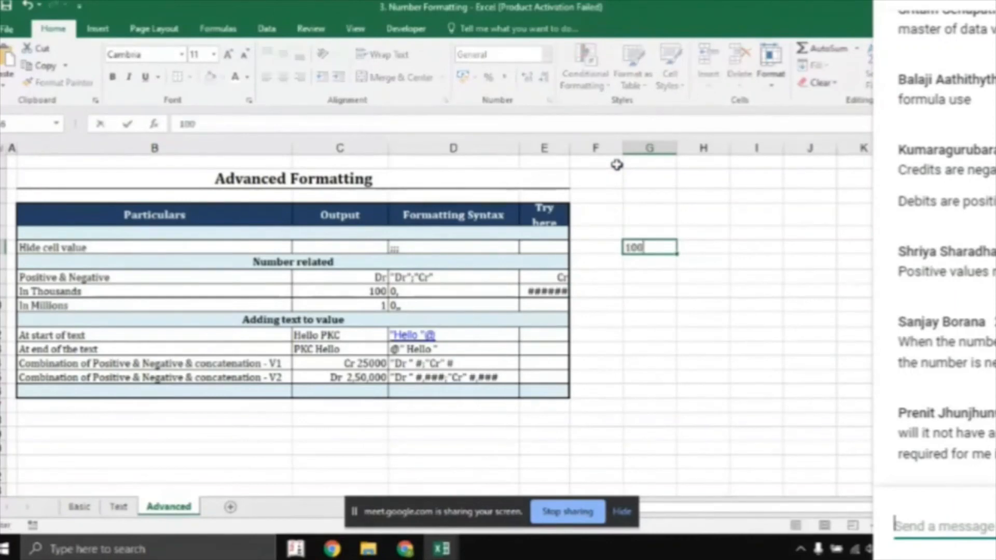
pyautogui.press('Return')
# Step: Copy the value of G6 down column G as far as row 30
pyautogui.press('Up')
pyautogui.hotkey('ctrl', 'c')
pyautogui.press('Down')
pyautogui.hotkey('shift', 'Down')
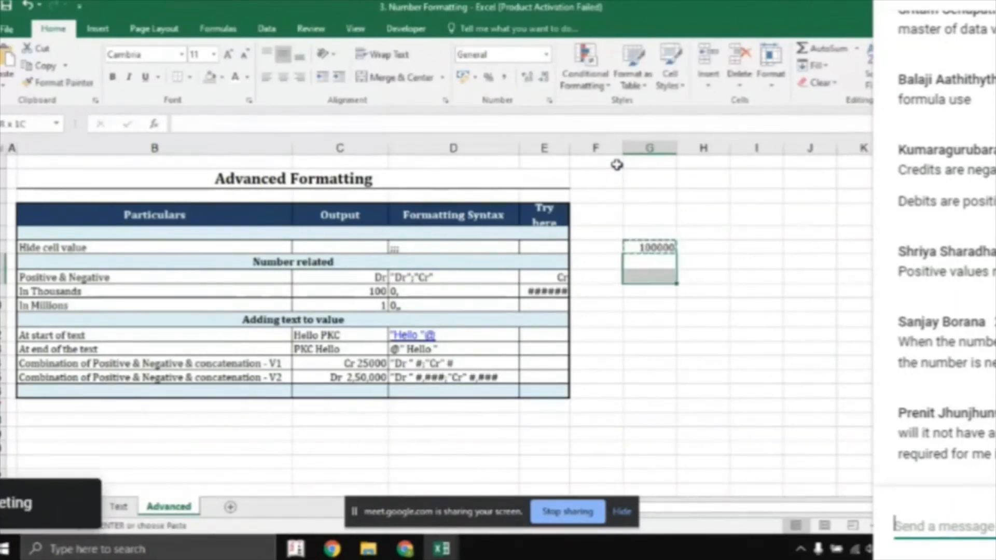
pyautogui.hotkey('shift', 'Down')
pyautogui.hotkey('shift', 'Down')
pyautogui.hotkey('shift', 'Down')
pyautogui.hotkey('shift', 'Down')
pyautogui.hotkey('shift', 'Down')
pyautogui.hotkey('shift', 'Down')
pyautogui.hotkey('shift', 'Down')
pyautogui.hotkey('shift', 'Down')
pyautogui.hotkey('shift', 'Down')
pyautogui.hotkey('shift', 'Down')
pyautogui.hotkey('shift', 'Down')
pyautogui.hotkey('shift', 'Down')
pyautogui.hotkey('shift', 'Down')
pyautogui.hotkey('shift', 'Down')
pyautogui.hotkey('shift', 'Down')
pyautogui.hotkey('shift', 'Down')
pyautogui.hotkey('shift', 'Down')
pyautogui.hotkey('shift', 'Down')
pyautogui.hotkey('shift', 'Down')
pyautogui.hotkey('shift', 'Down')
pyautogui.hotkey('ctrl', 'v')
pyautogui.press('Up')
pyautogui.press('Escape')
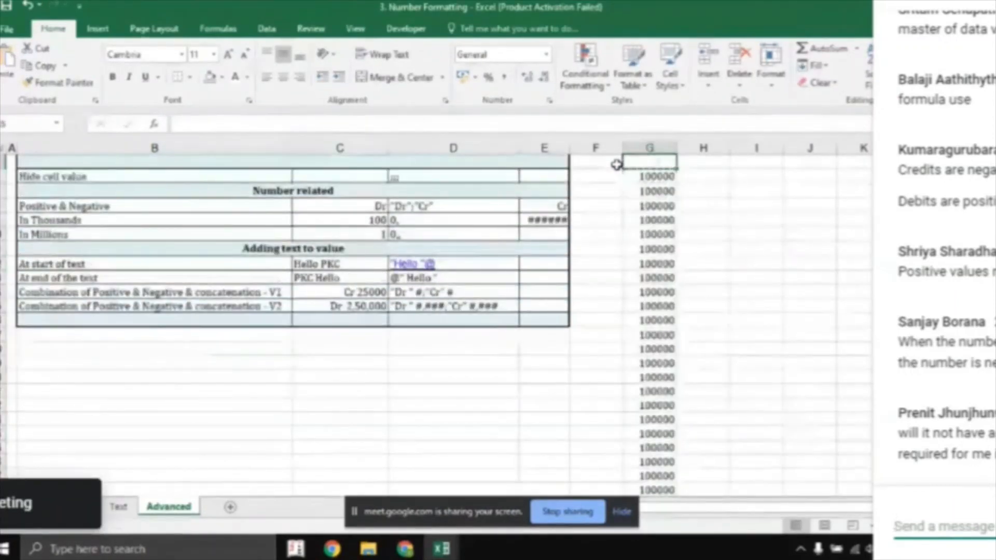
# Step: Apply the custom number format 0, to the values in G6:G30
pyautogui.press('Down')
pyautogui.hotkey('ctrl', 'shift', 'Down')
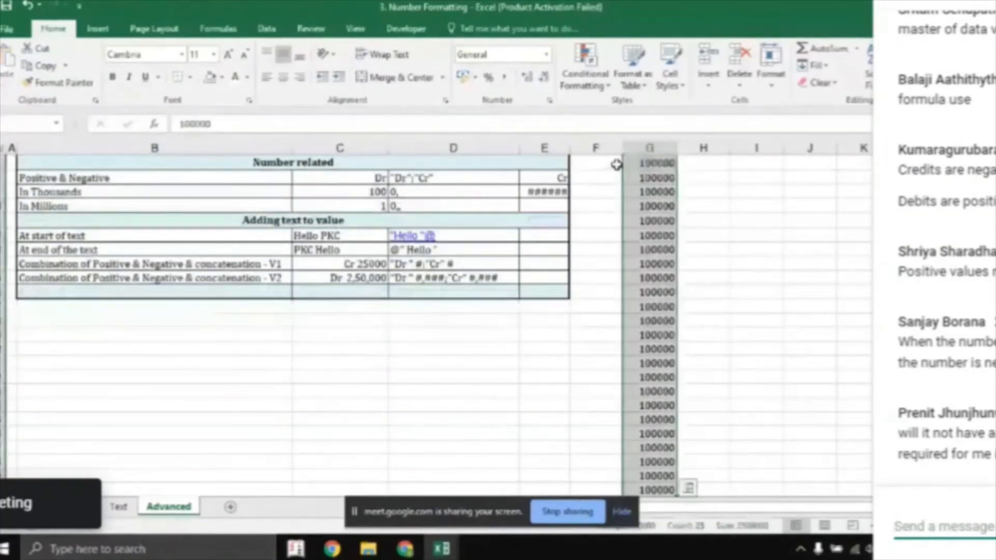
pyautogui.hotkey('ctrl', 'BackSpace')
pyautogui.hotkey('ctrl', '1')
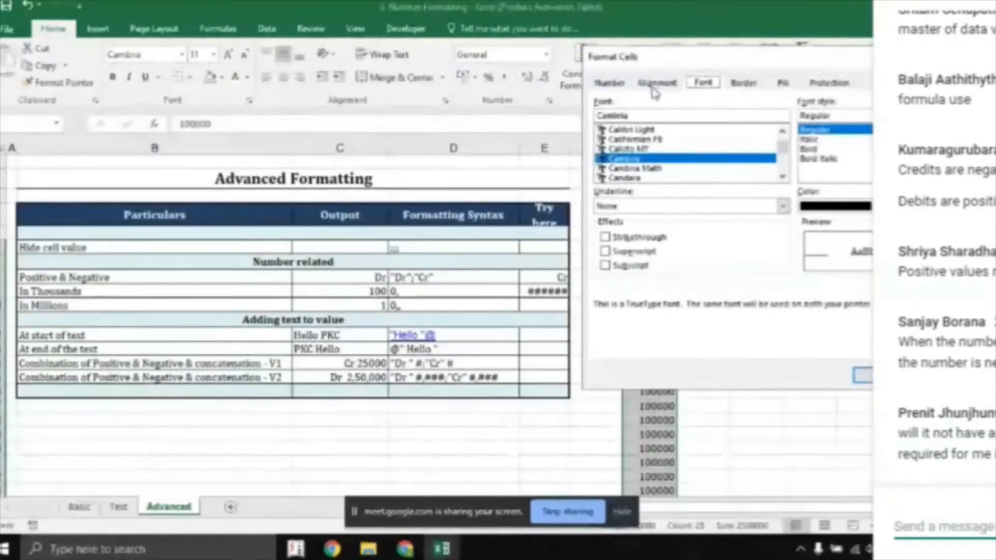
pyautogui.click(609, 83)
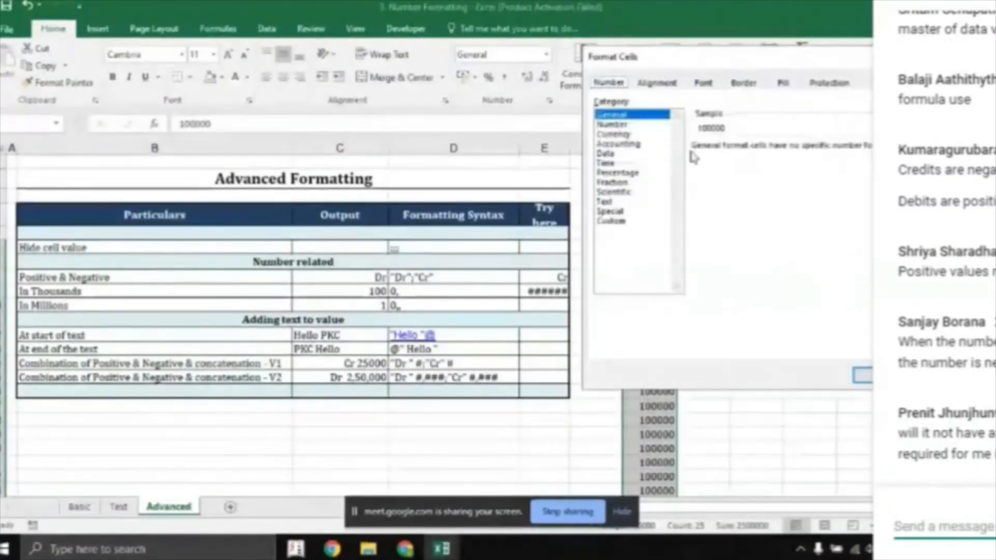
pyautogui.click(612, 221)
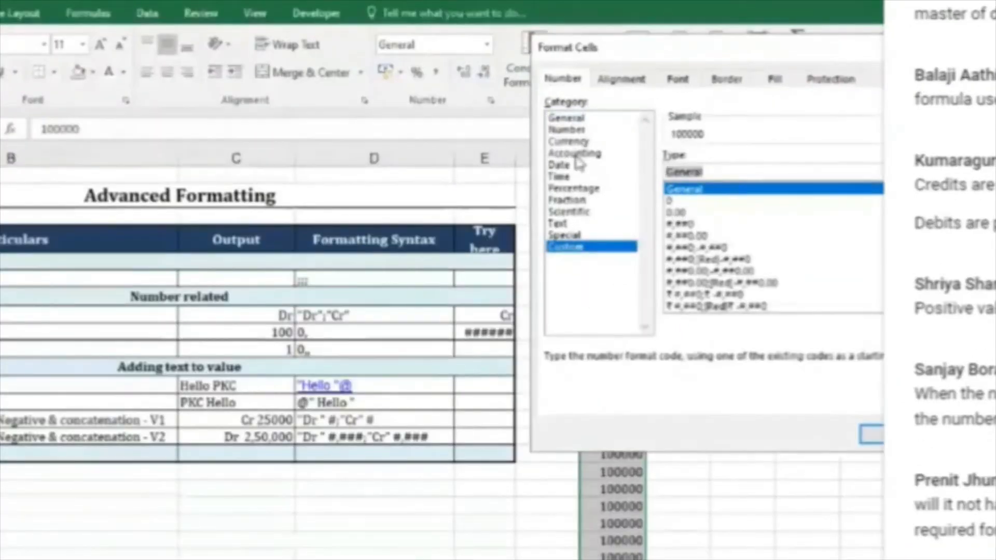
pyautogui.write('0,')
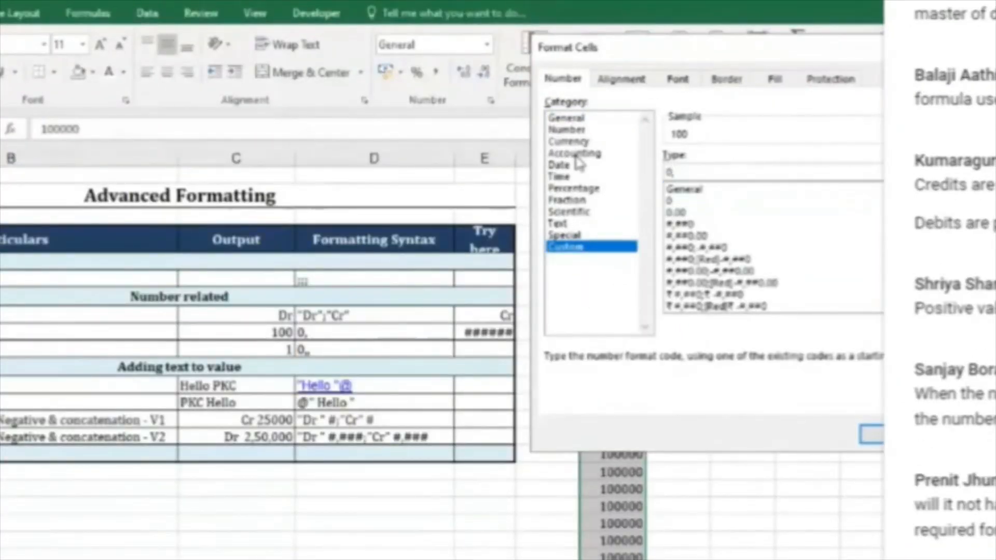
pyautogui.click(872, 435)
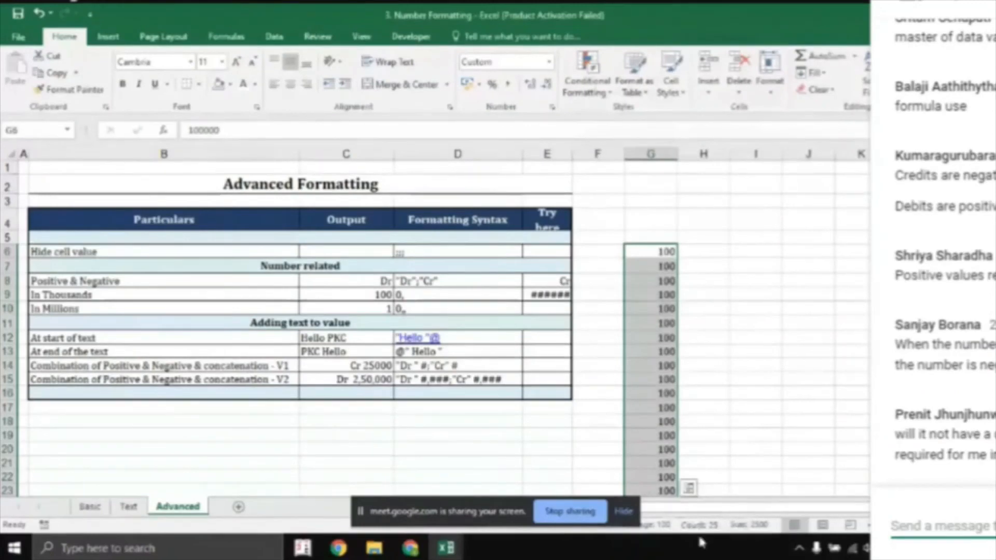
# Step: Delete the whole column G with its sample values
pyautogui.hotkey('ctrl', 'space')
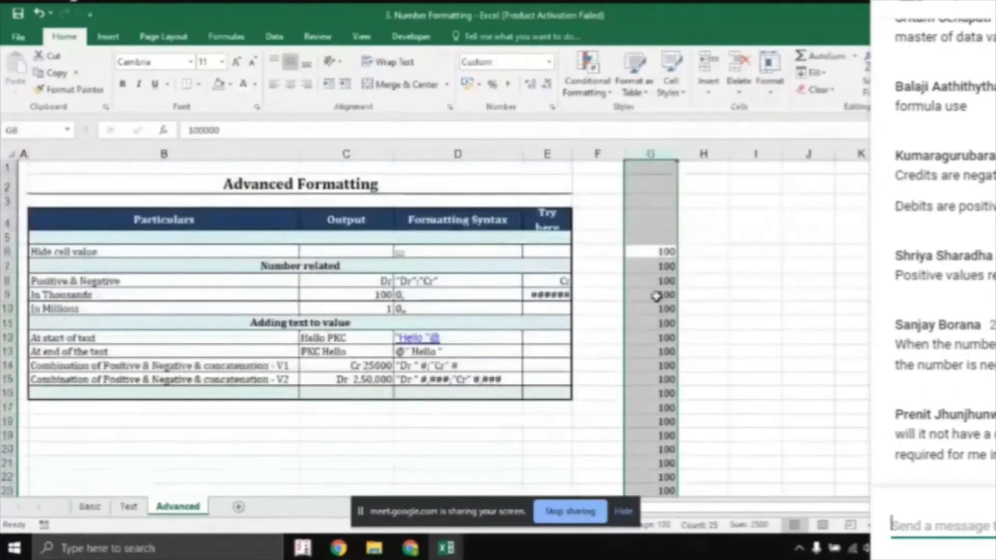
pyautogui.hotkey('ctrl', '-')
# Step: Apply the custom number format 0, to the value 1000000 in E9 and widen column E
pyautogui.press('Left')
pyautogui.press('Down')
pyautogui.press('Down')
pyautogui.press('Down')
pyautogui.press('Left')
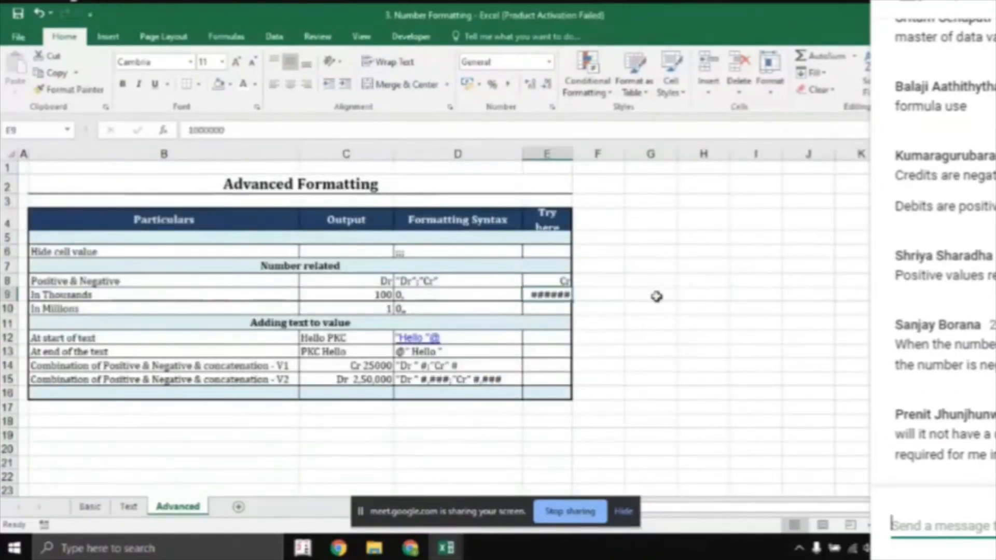
pyautogui.hotkey('ctrl', '1')
pyautogui.click(593, 90)
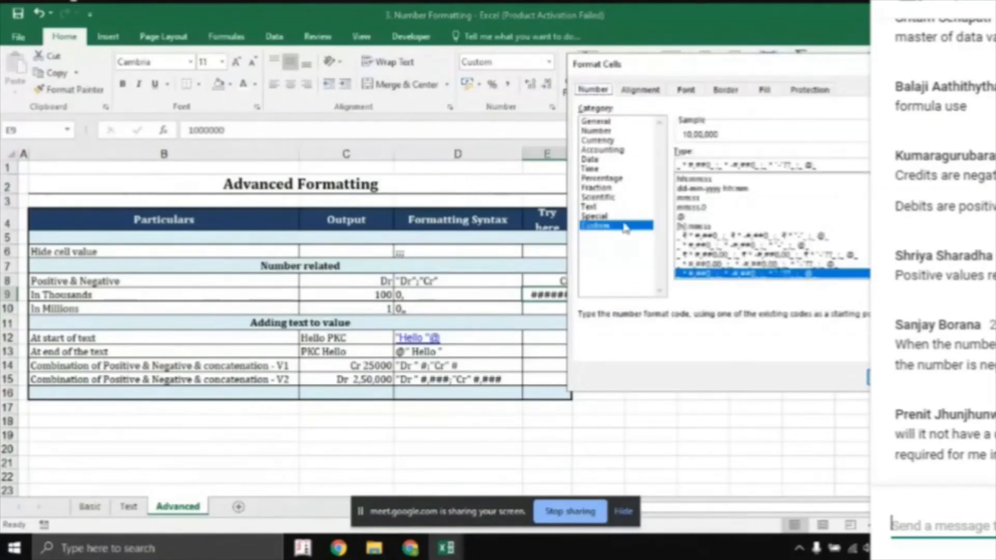
pyautogui.moveTo(841, 166); pyautogui.dragTo(615, 167)
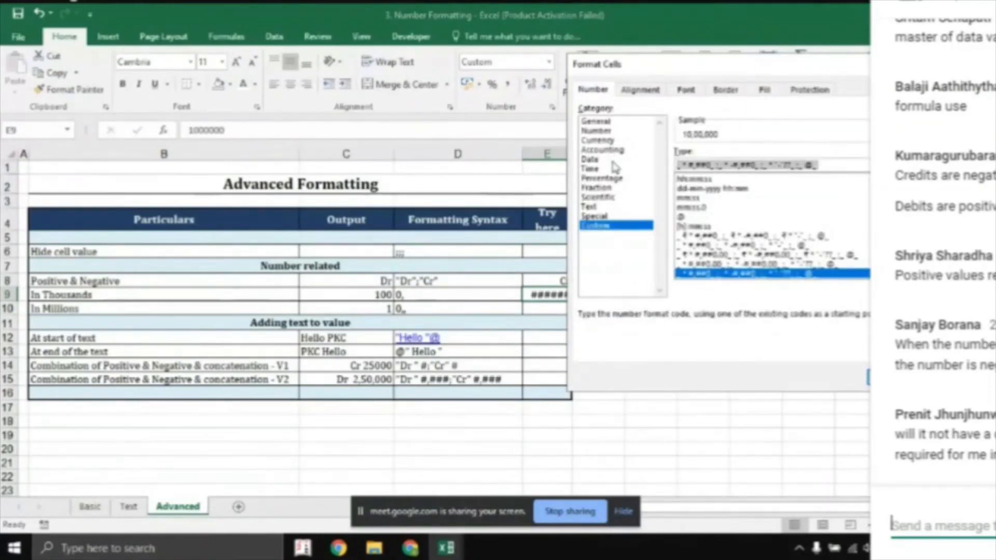
pyautogui.press('Escape')
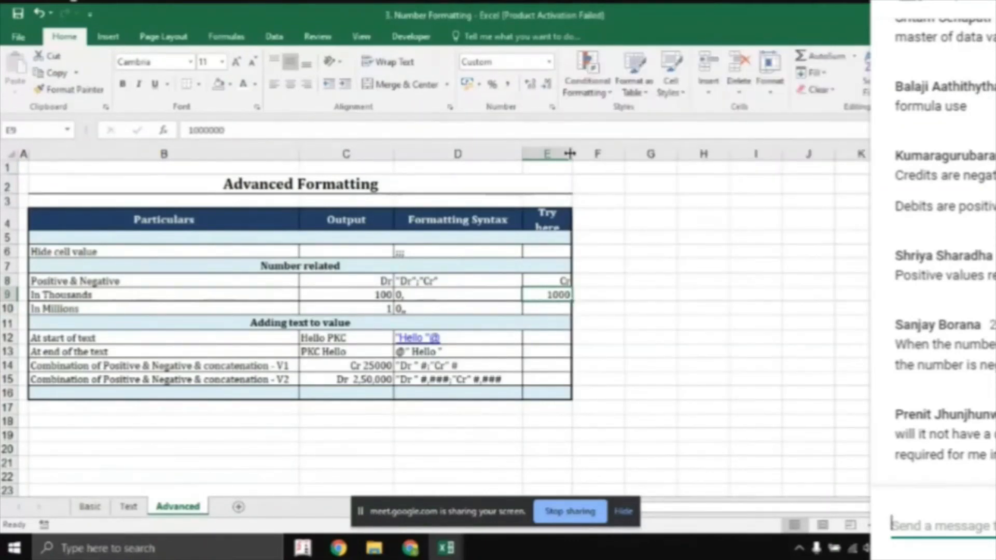
pyautogui.moveTo(573, 154); pyautogui.dragTo(607, 156)
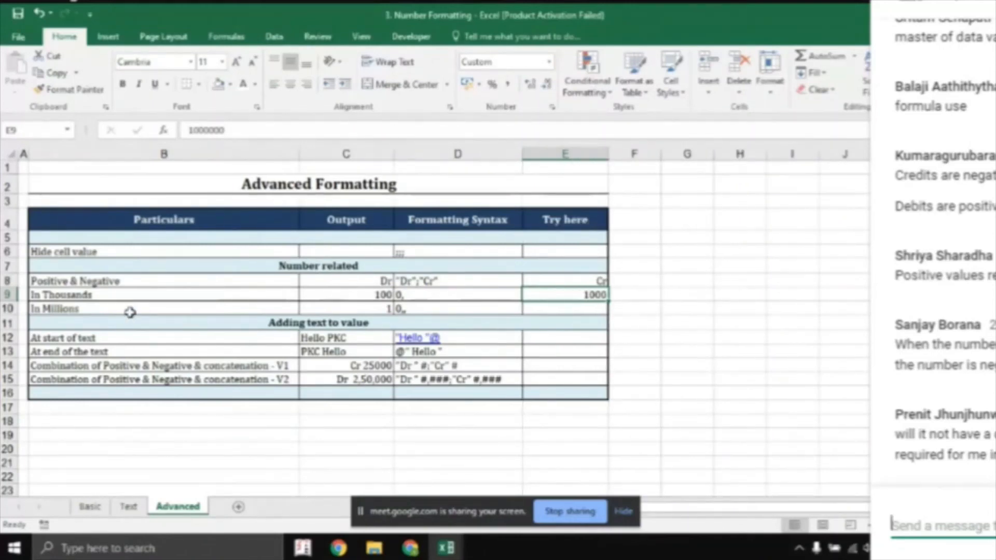
# Step: Enter 2000000 in E10, the Try here cell of the In Millions row
pyautogui.click(530, 310)
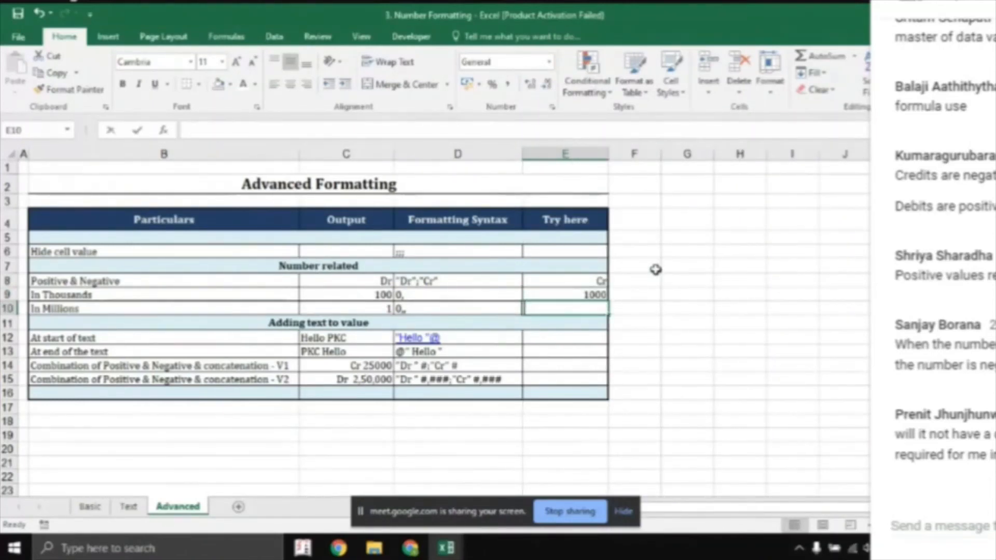
pyautogui.write('2000000')
pyautogui.hotkey('ctrl', 'Return')
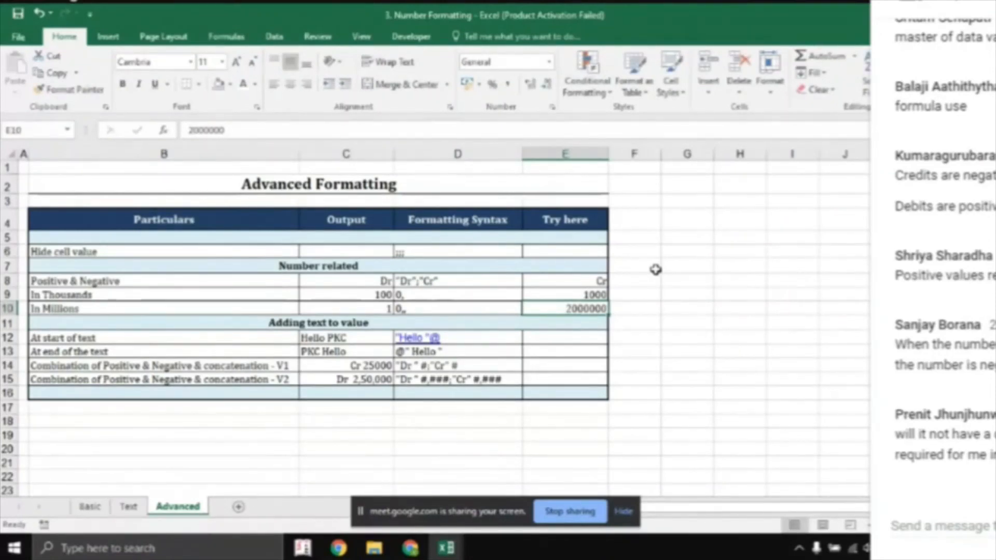
# Step: Apply the custom number format 0,, to E10 so its value is shown in millions
pyautogui.hotkey('ctrl', '1')
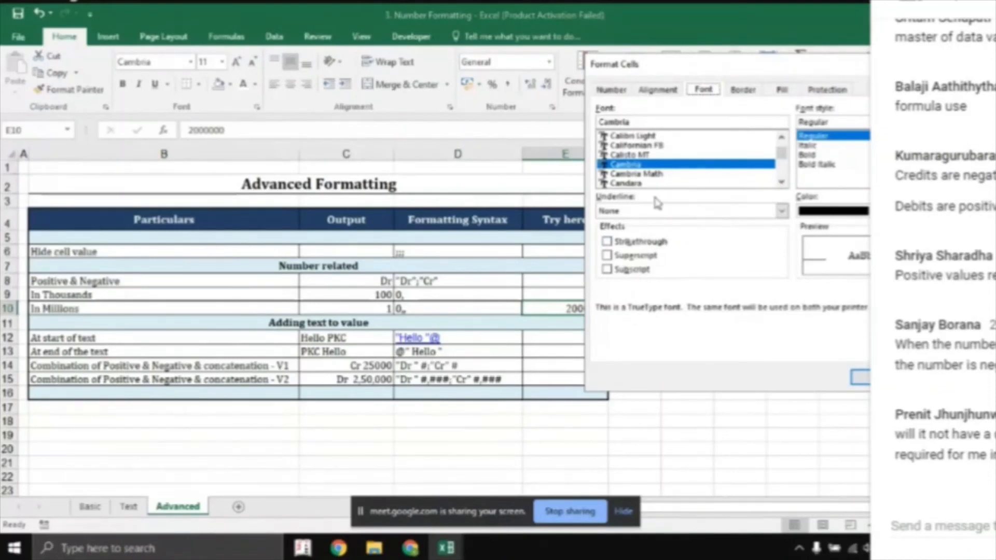
pyautogui.click(612, 90)
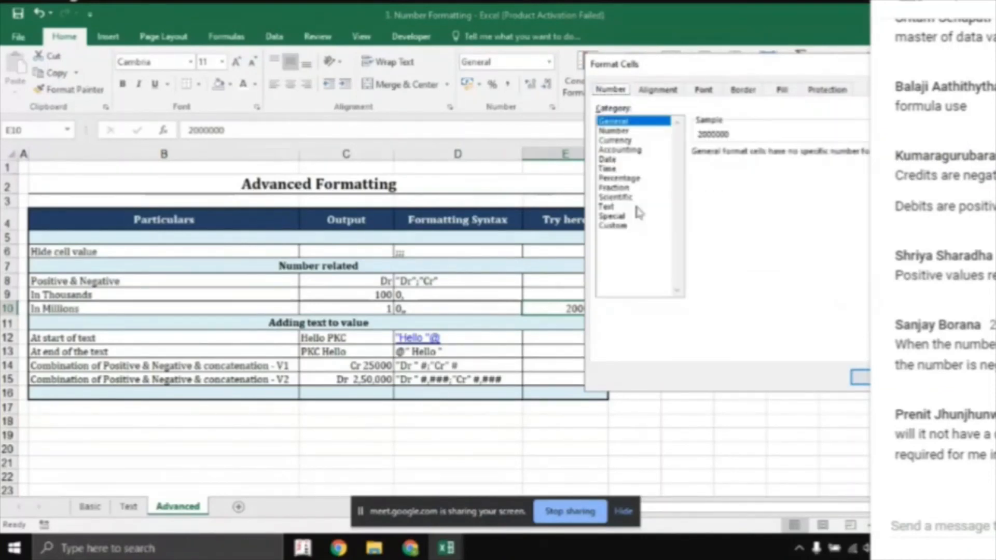
pyautogui.click(643, 225)
pyautogui.moveTo(759, 165); pyautogui.dragTo(671, 165)
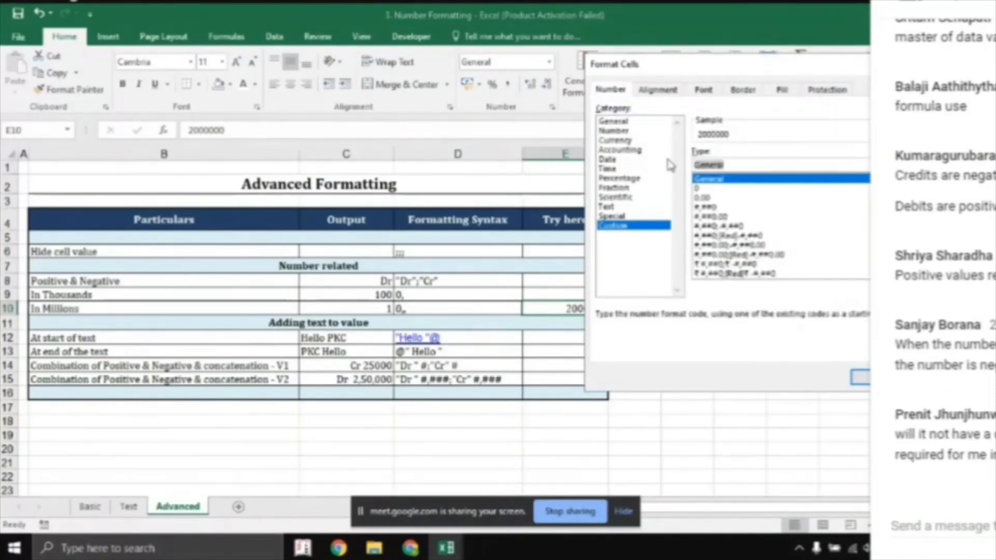
pyautogui.press('BackSpace')
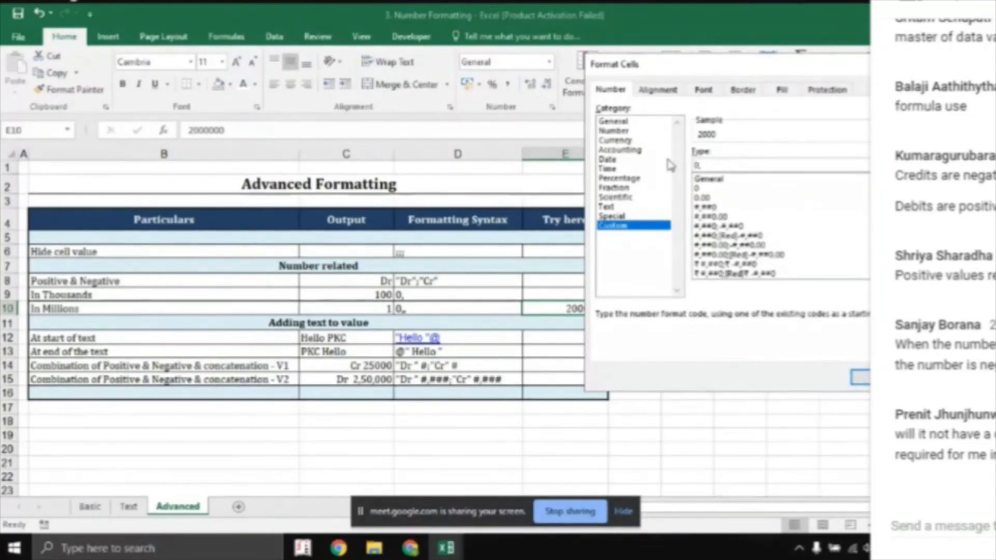
pyautogui.write(',')
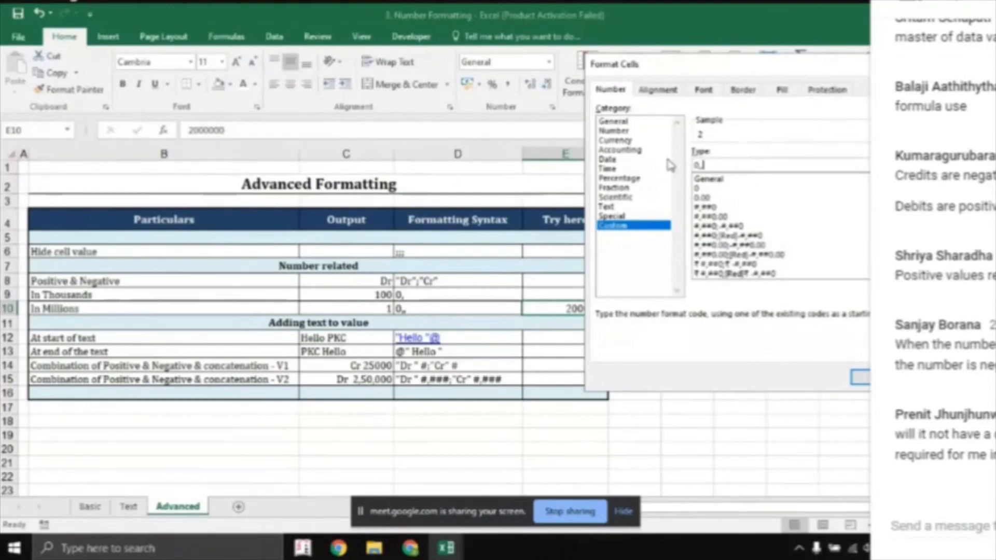
pyautogui.press('Return')
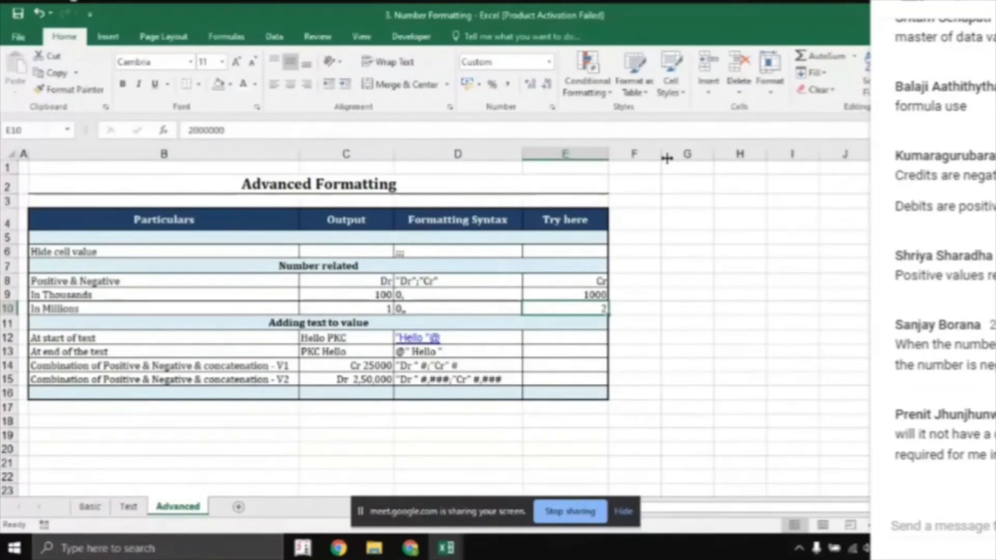
# Step: Change the content of E10 to the formula =2000000*100
pyautogui.press('F2')
pyautogui.press('Home')
pyautogui.write('=')
pyautogui.press('End')
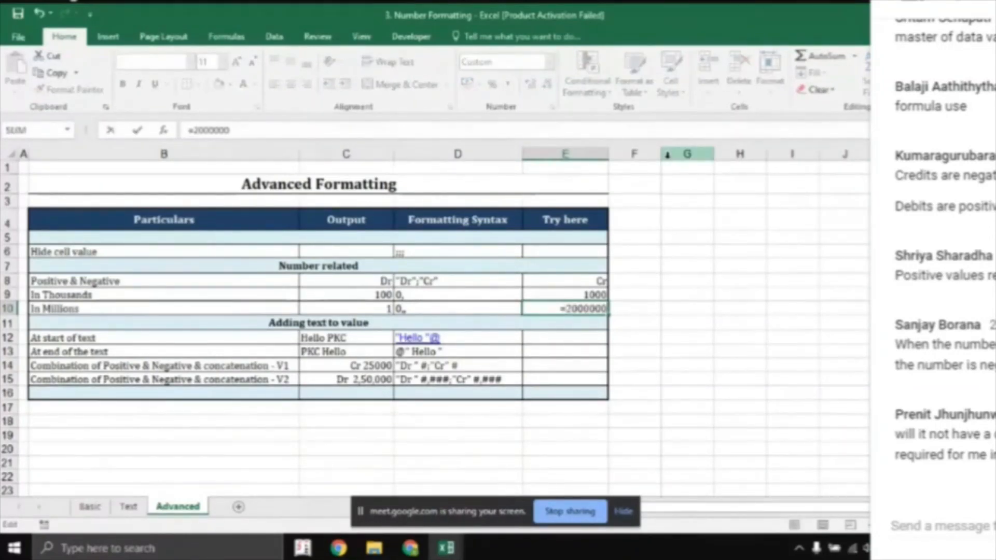
pyautogui.write('*100')
pyautogui.press('Return')
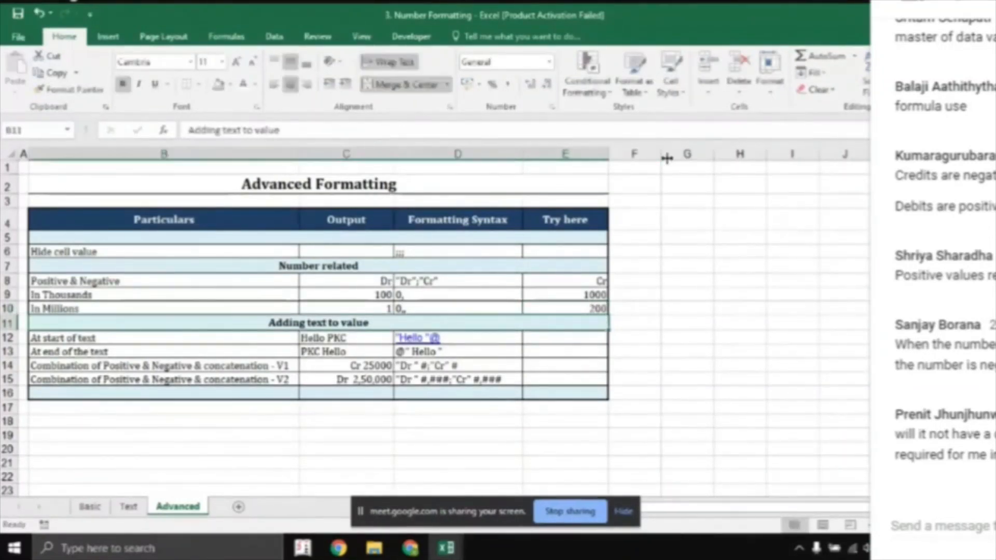
pyautogui.press('Up')
pyautogui.press('Right')
pyautogui.press('Right')
pyautogui.press('Right')
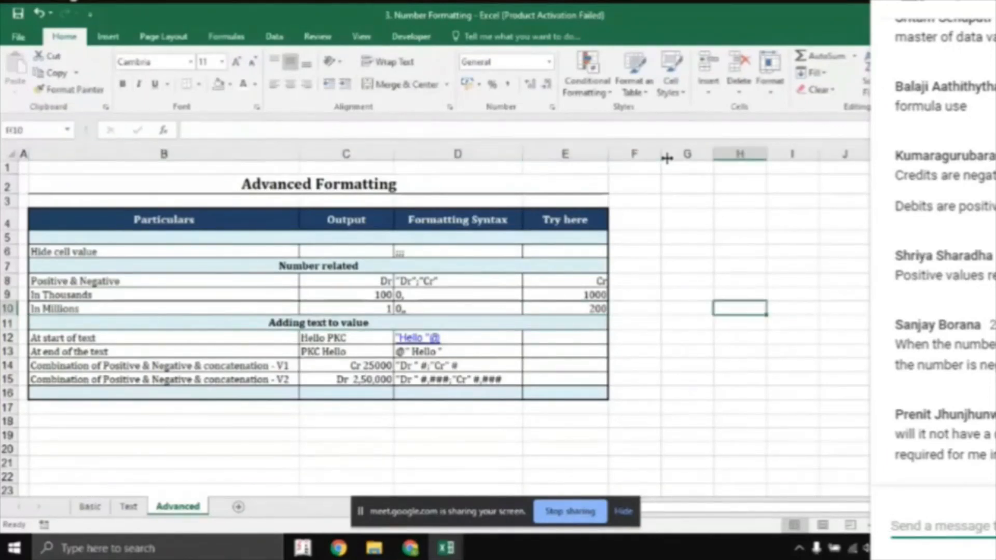
pyautogui.press('Up')
pyautogui.write('=')
pyautogui.press('Left')
pyautogui.press('Left')
pyautogui.press('Left')
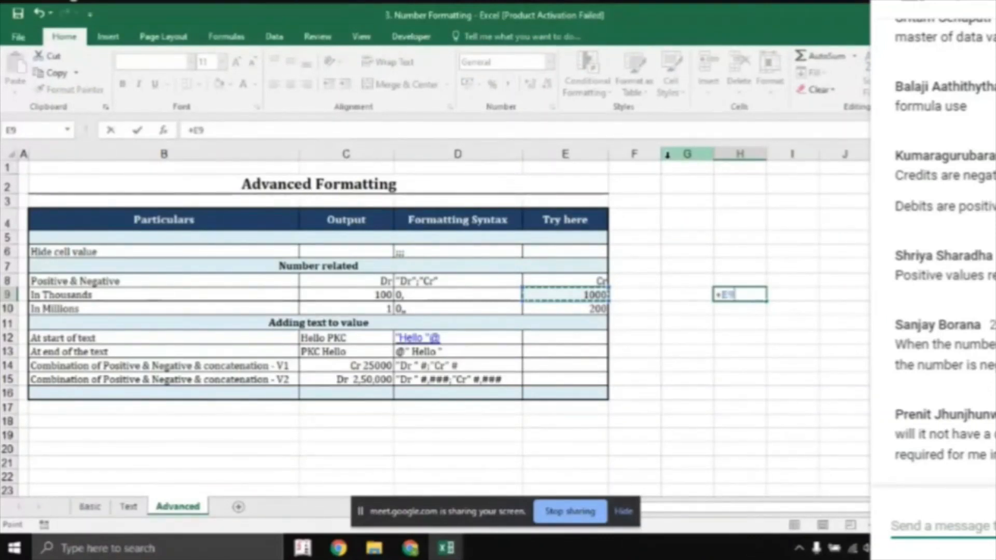
pyautogui.press('Escape')
# Step: Examine the last three digits of the stored value in E9 without changing it
pyautogui.press('Left')
pyautogui.press('Left')
pyautogui.press('Left')
pyautogui.moveTo(225, 131); pyautogui.dragTo(211, 131)
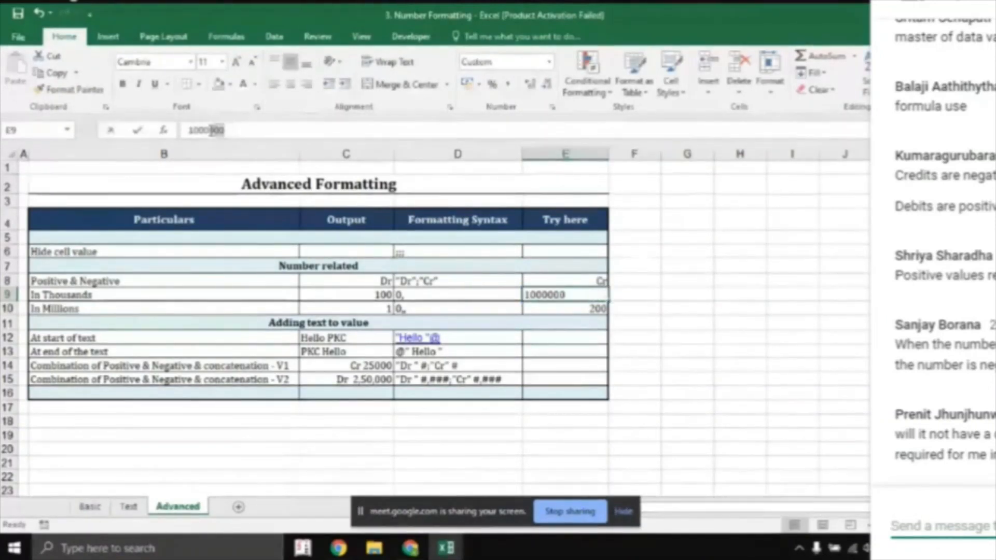
pyautogui.press('Escape')
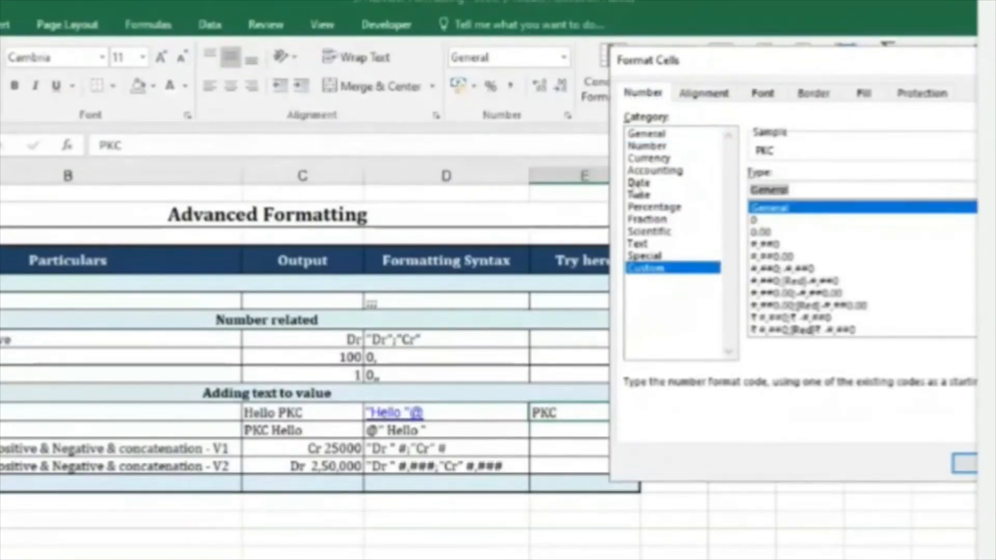
# Step: Apply a custom number format to E12 that adds the word Hi and a space before the text PKC
pyautogui.press('BackSpace')
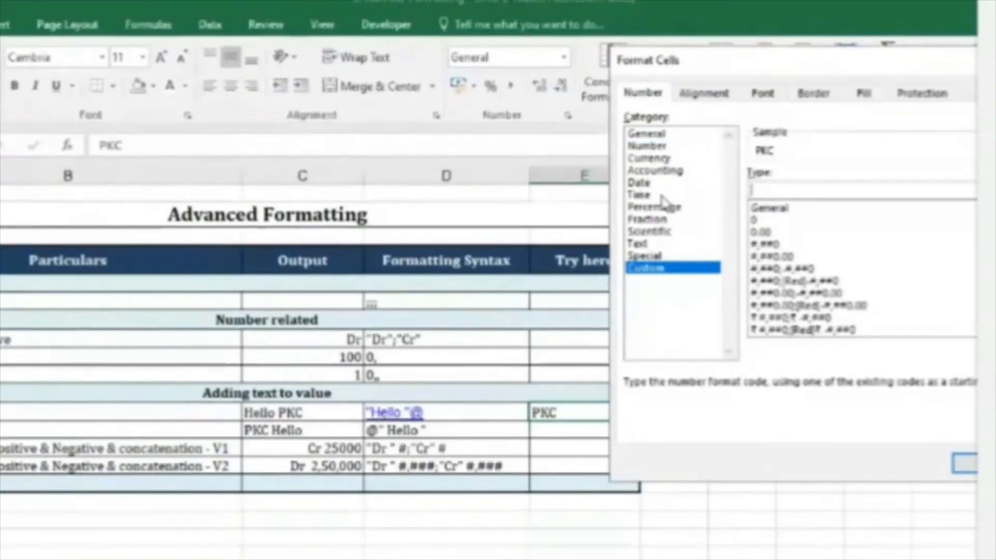
pyautogui.write('"H')
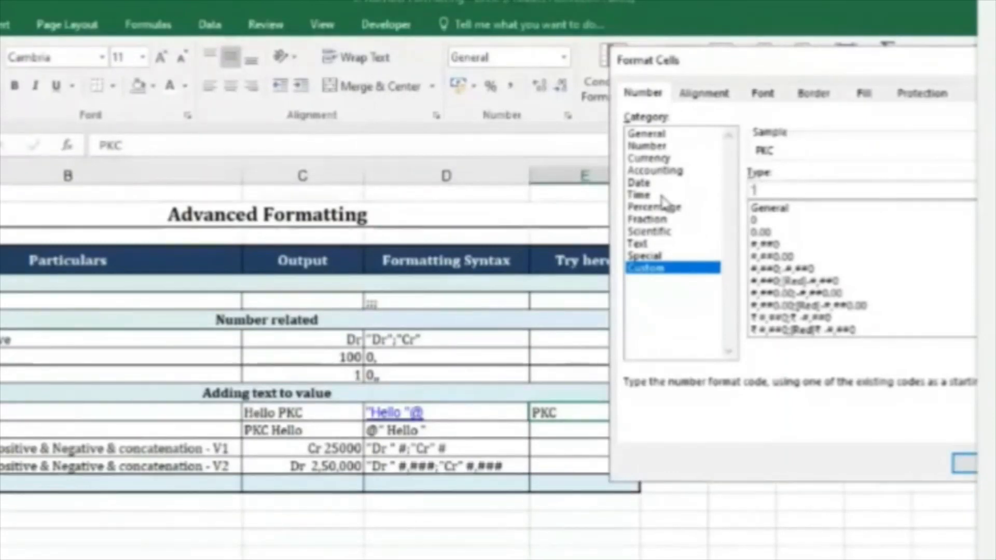
pyautogui.press('BackSpace')
pyautogui.write('Hi')
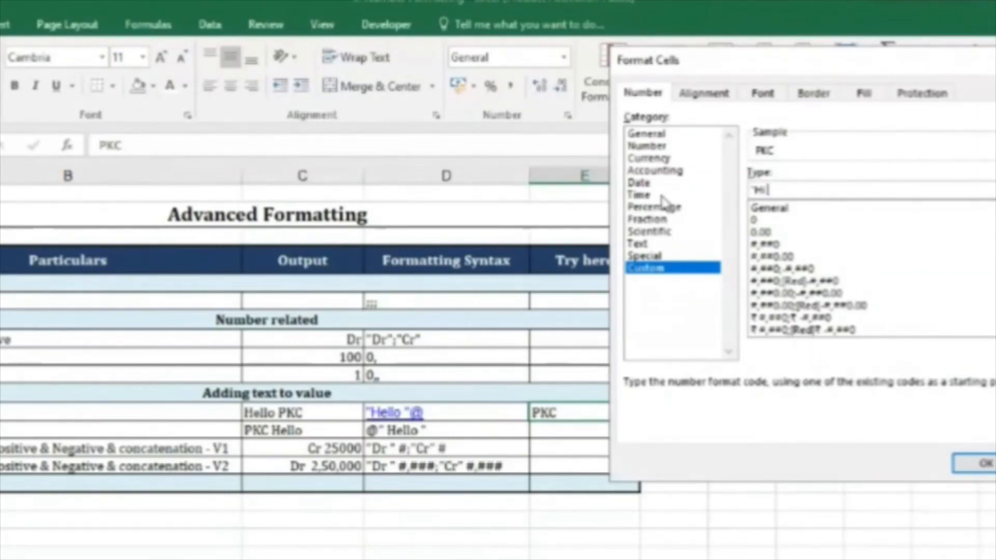
pyautogui.write('"')
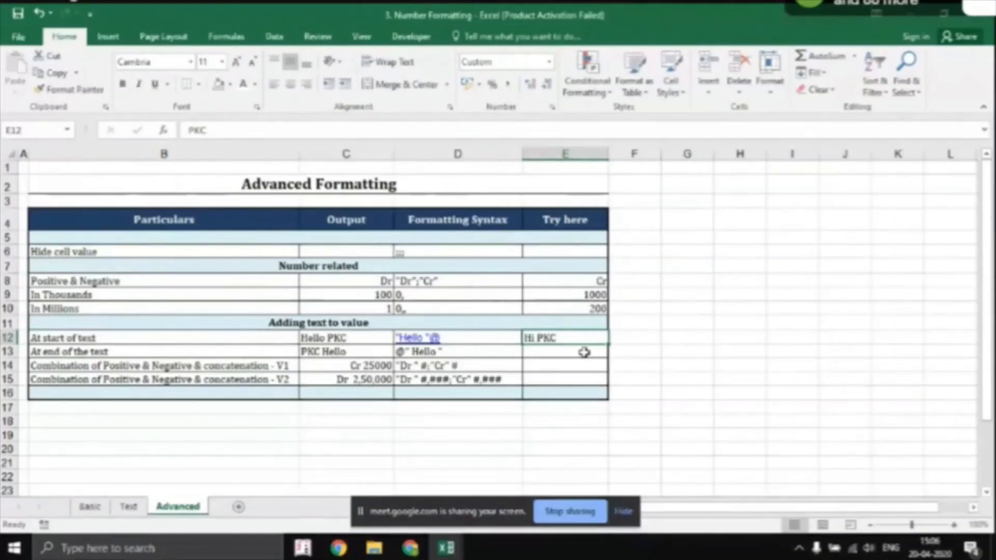
# Step: Enter PKC in E13 and apply the custom number format @" Hi" to add a space and the word Hi after the text
pyautogui.click(581, 353)
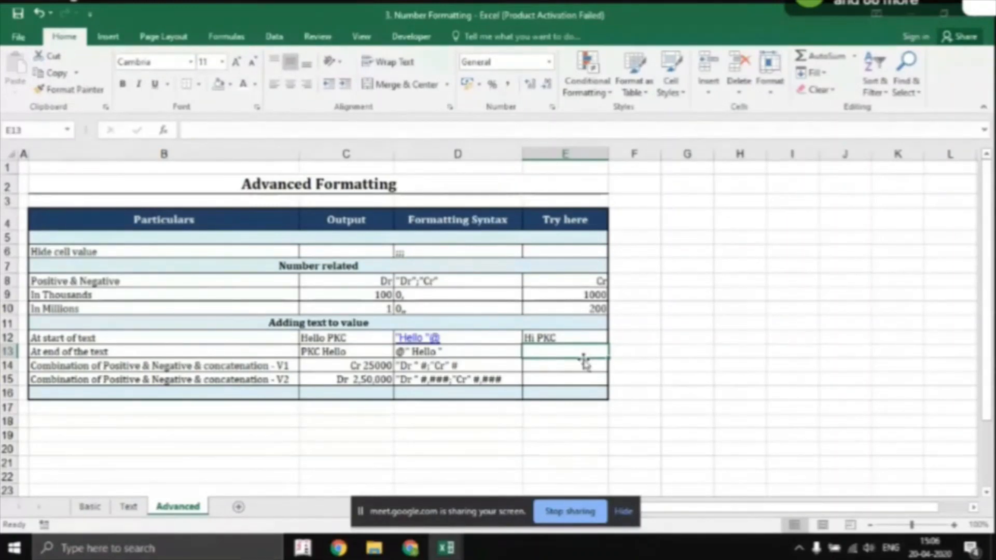
pyautogui.write('PKC')
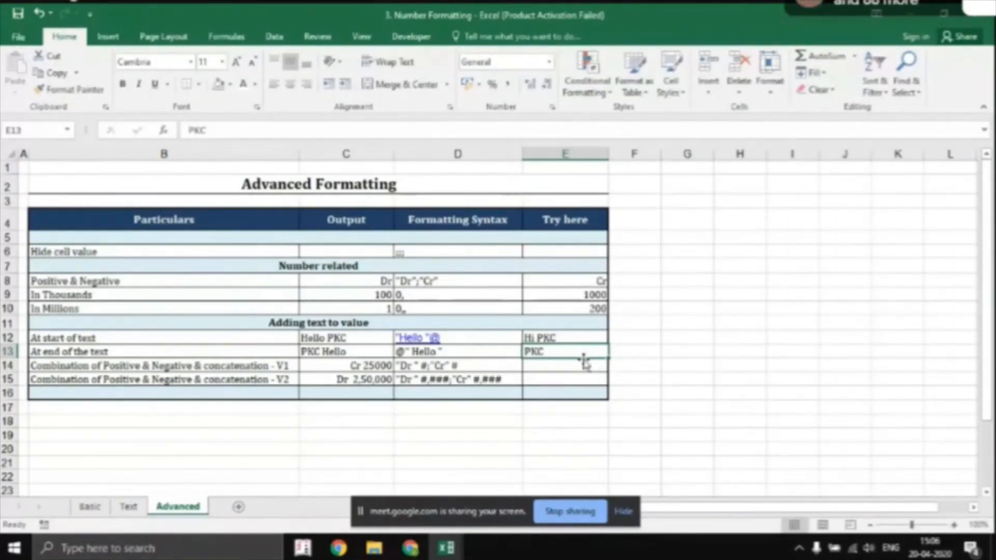
pyautogui.hotkey('ctrl', '1')
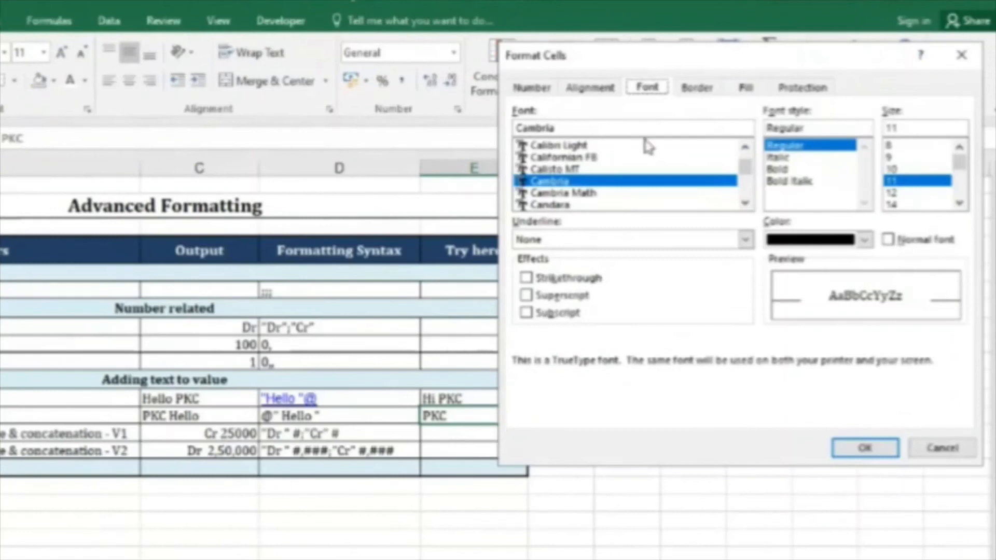
pyautogui.click(513, 87)
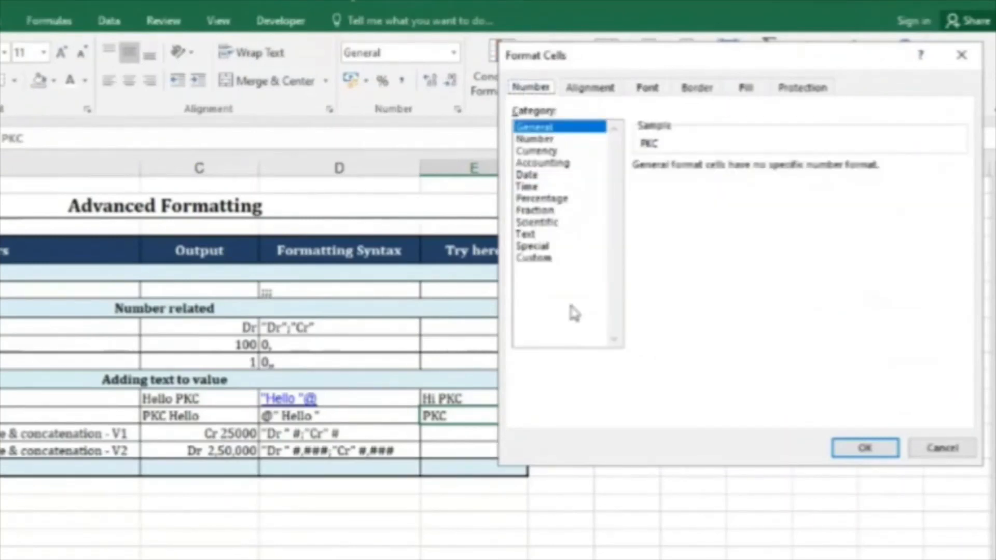
pyautogui.click(534, 258)
pyautogui.doubleClick(689, 182)
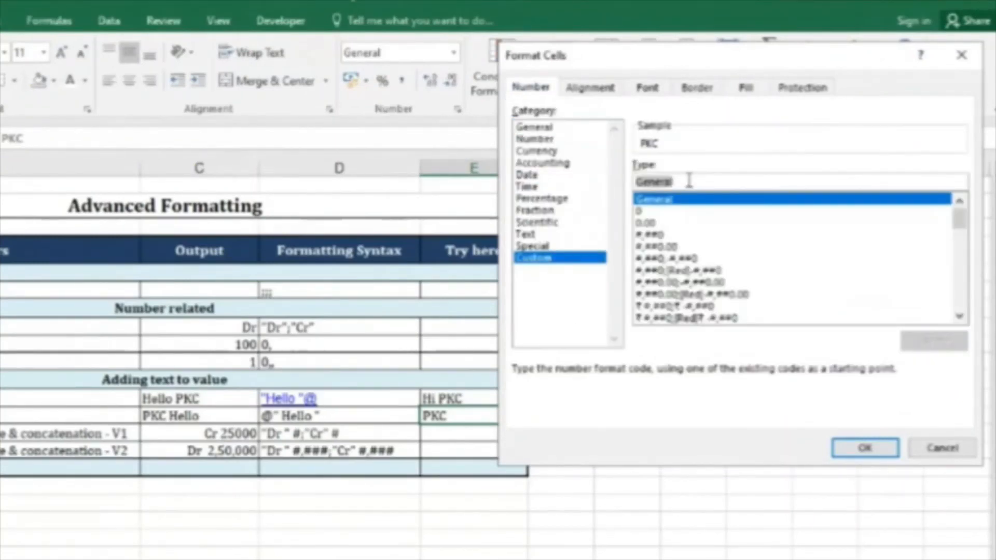
pyautogui.write('@')
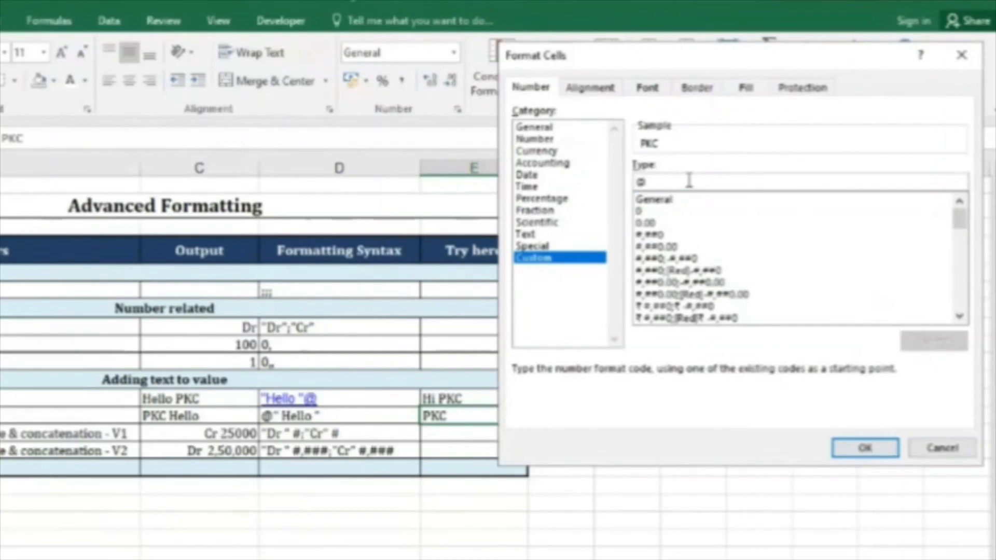
pyautogui.write('" Hi')
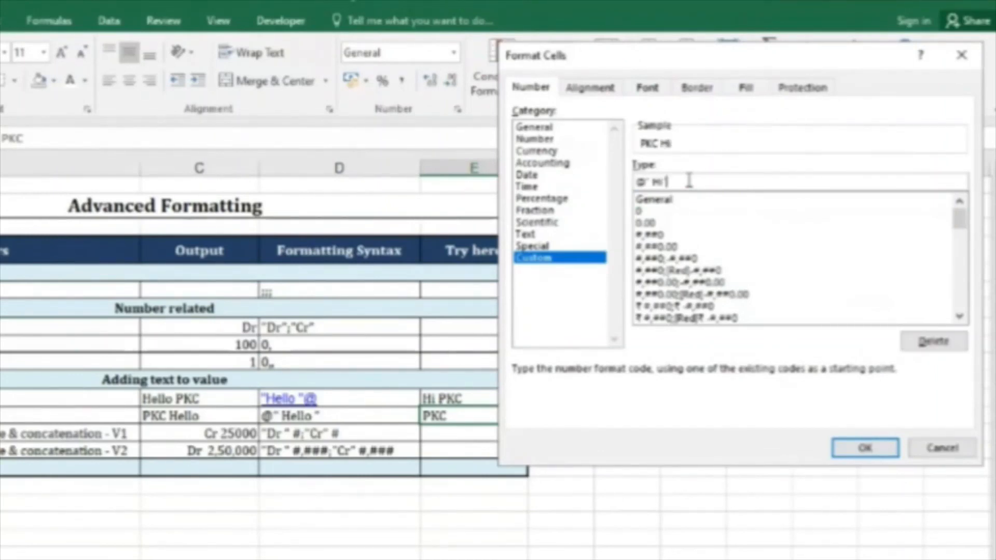
pyautogui.press('Return')
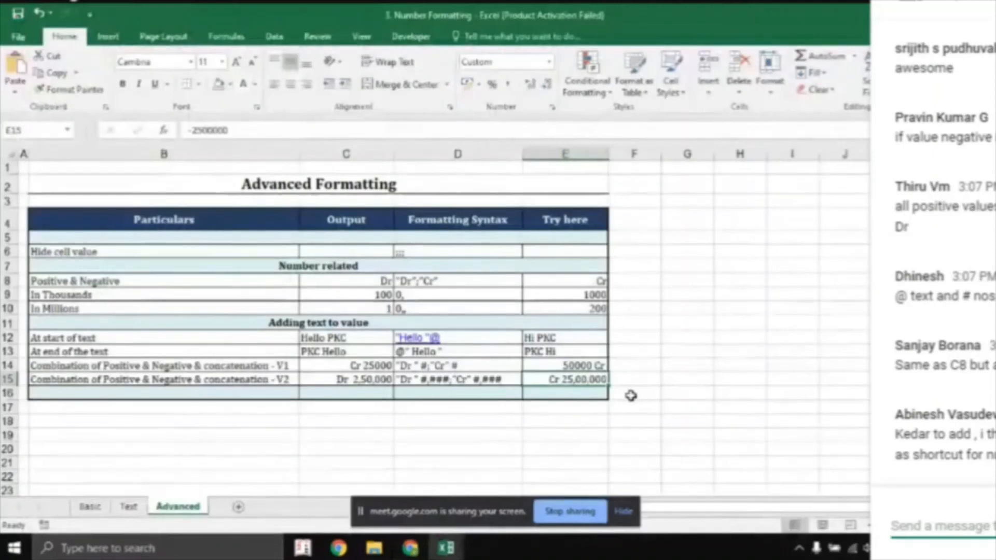
# Step: View the number format settings and the font settings of E15 in Format Cells, closing the dialog without changes
pyautogui.hotkey('ctrl', '1')
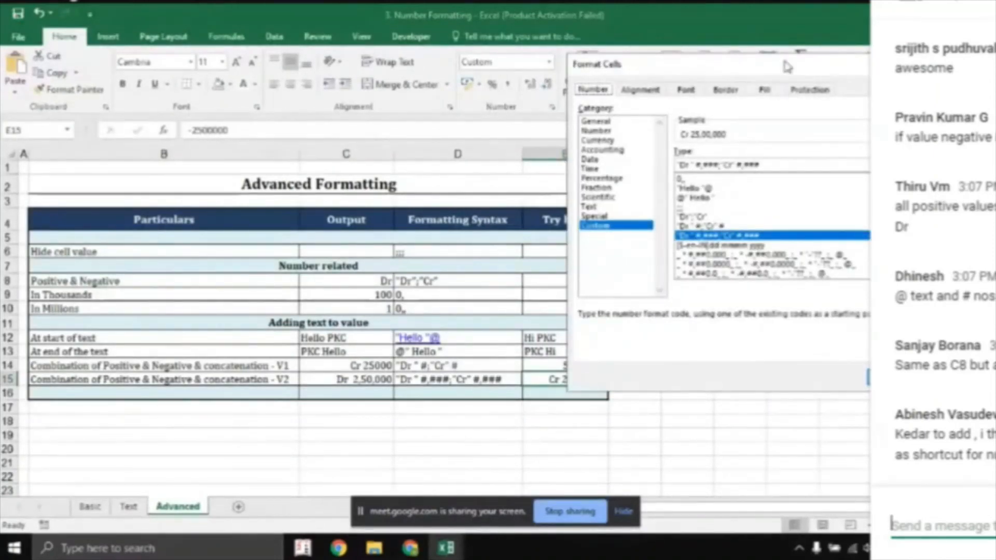
pyautogui.moveTo(788, 67); pyautogui.dragTo(630, 65)
pyautogui.click(797, 377)
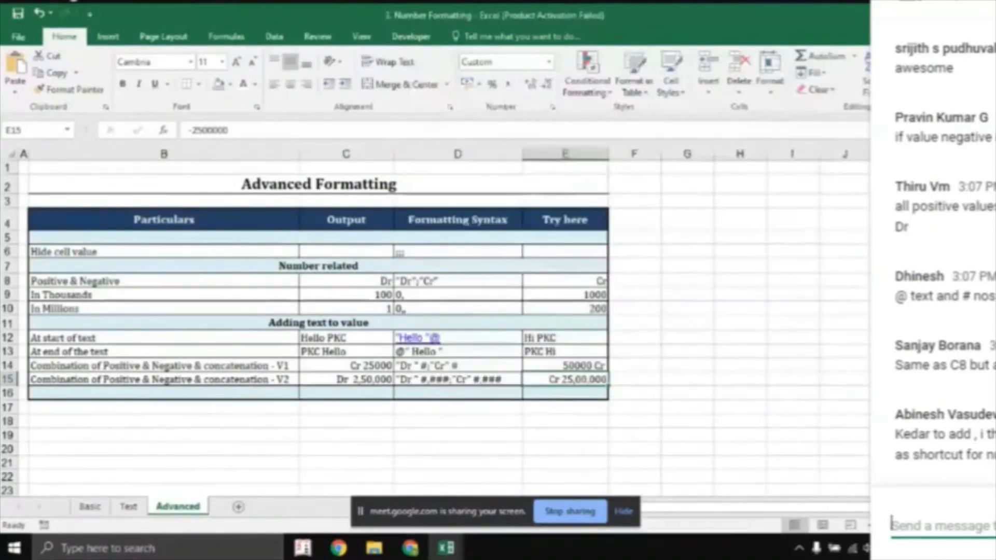
pyautogui.hotkey('ctrl', '1')
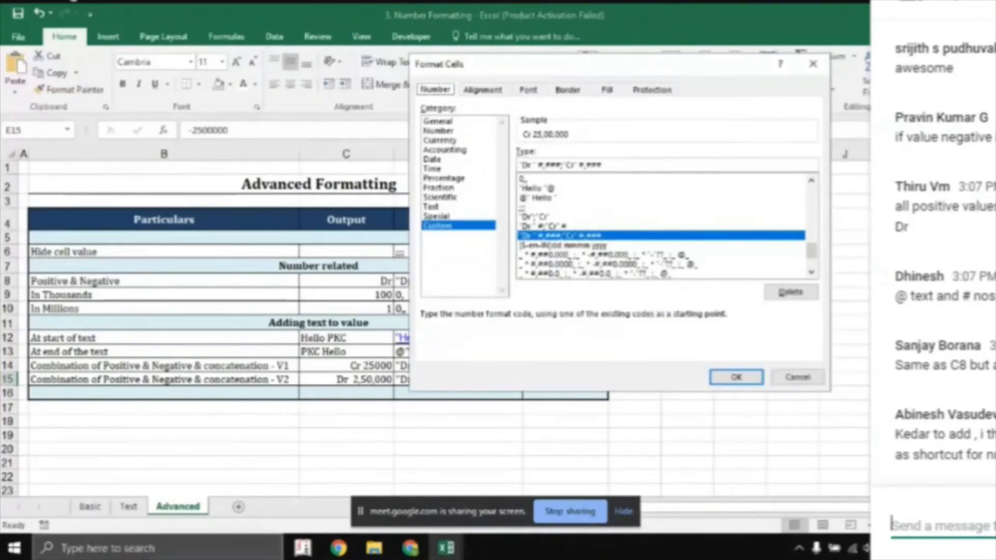
pyautogui.press('Escape')
pyautogui.hotkey('ctrl', 'shift', 'f')
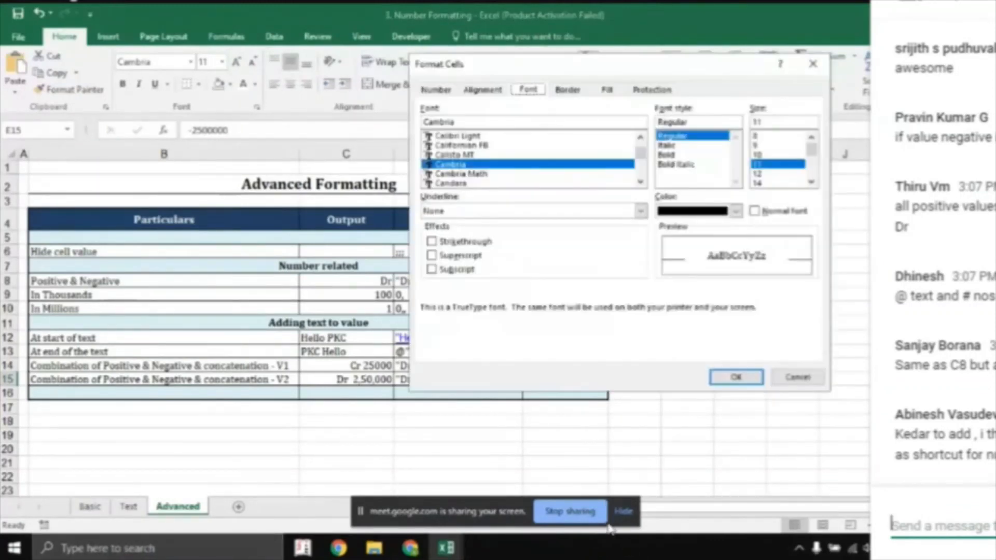
pyautogui.press('Escape')
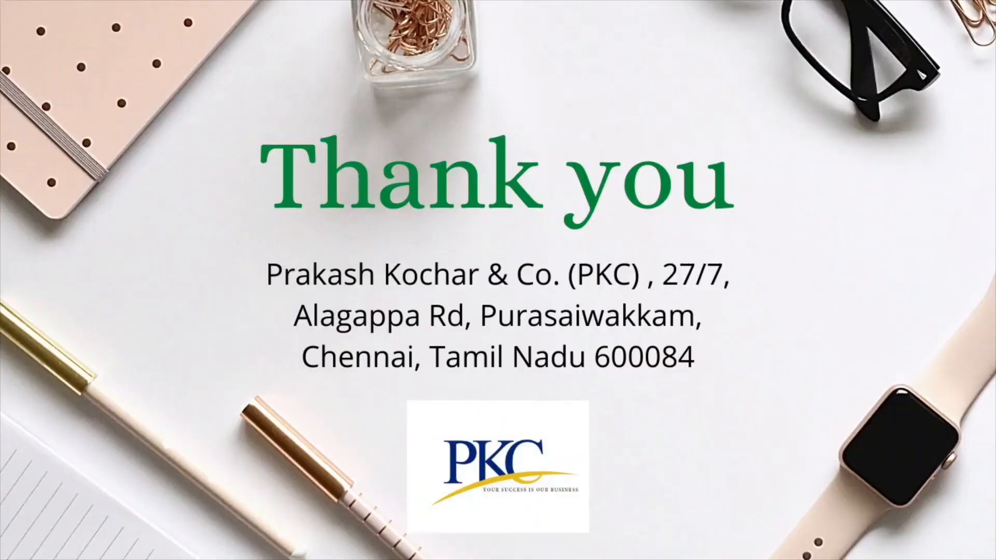